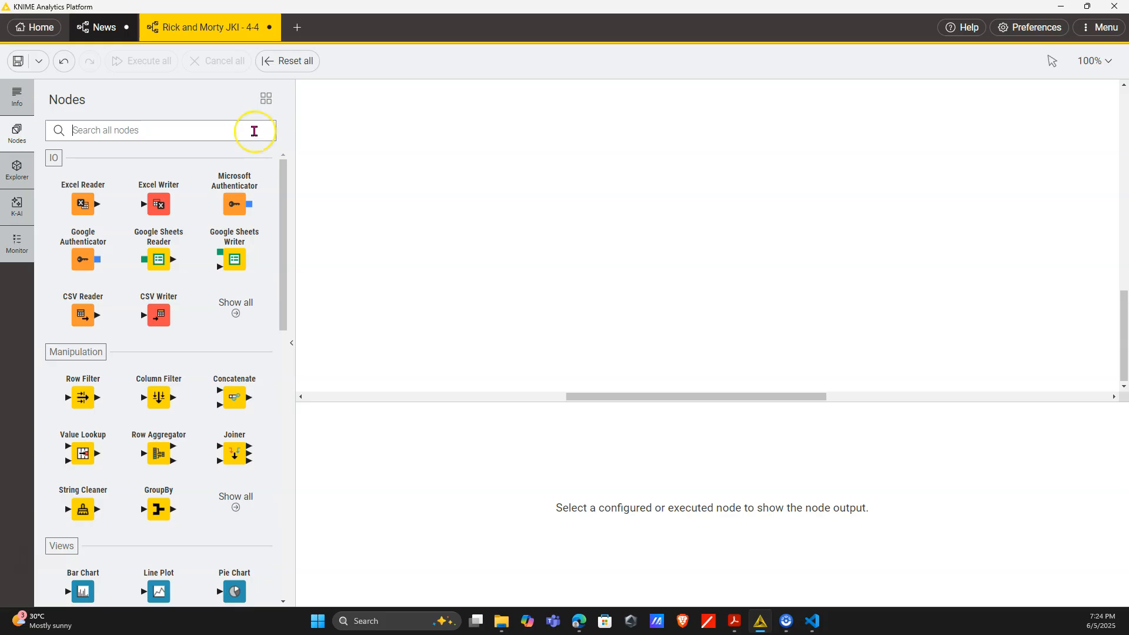
- Find the GET Request node in the node repository and add it to the empty workflow canvas
type("r")
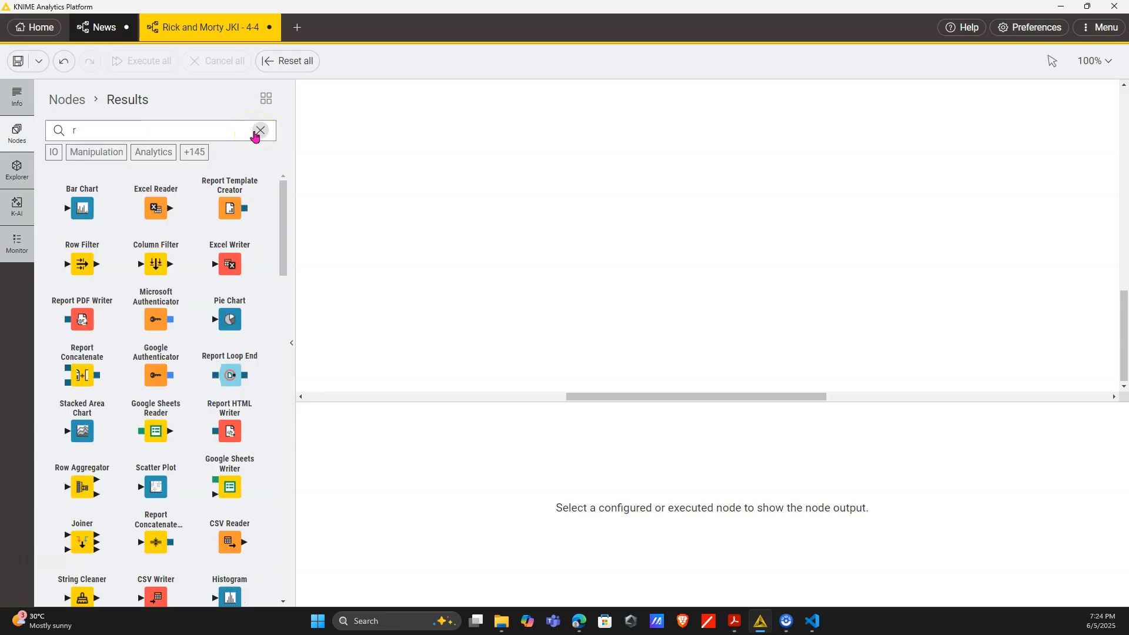
left_click(259, 130)
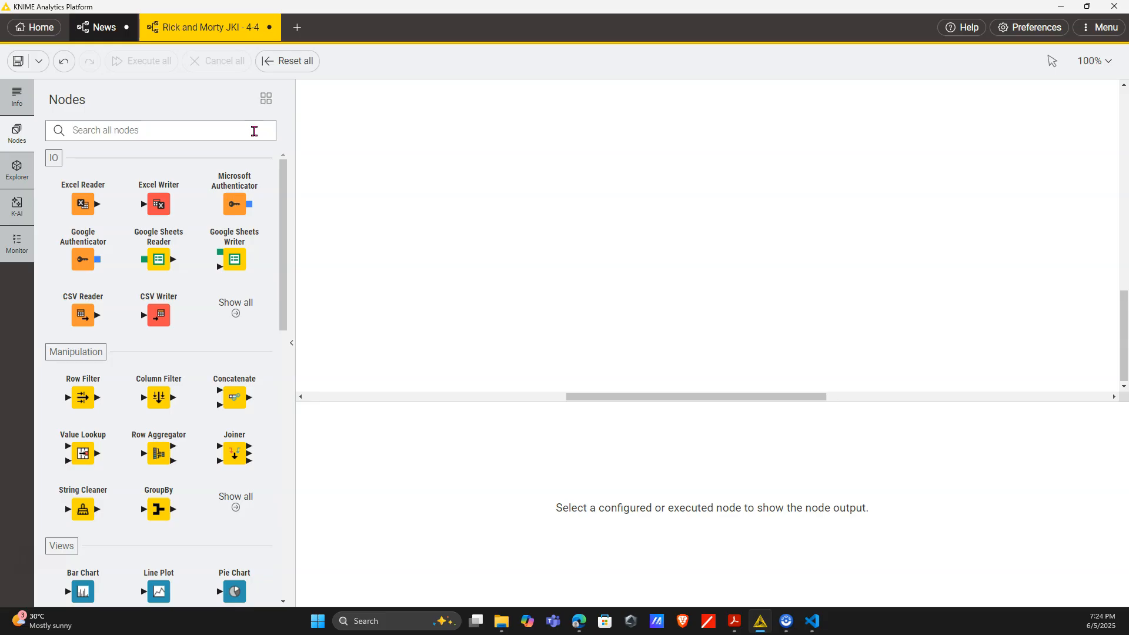
type("get")
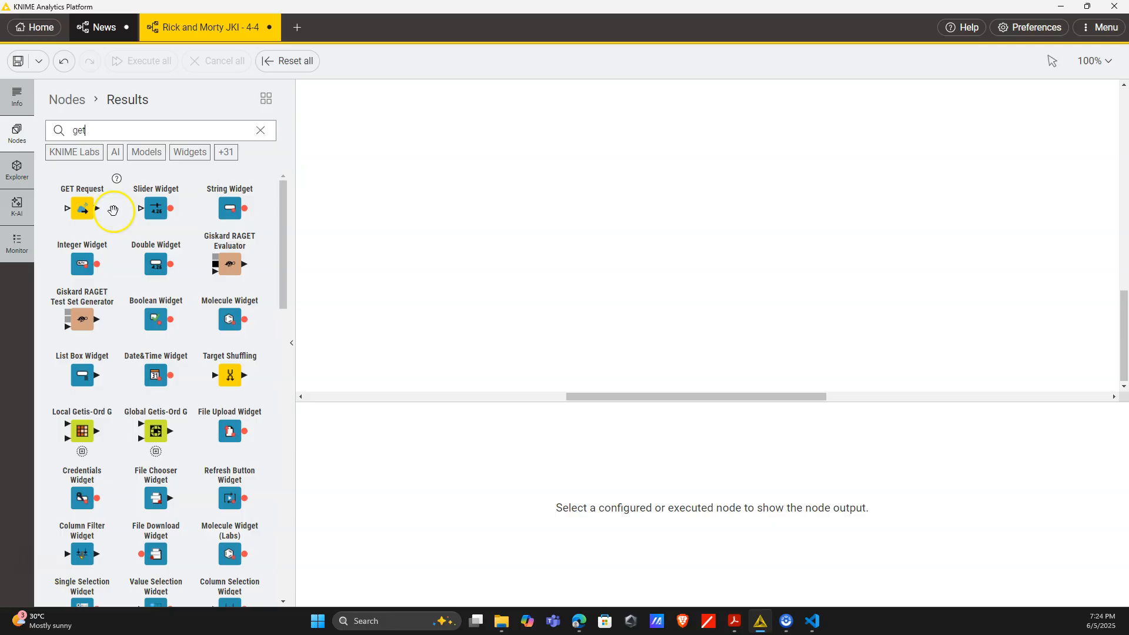
left_click_drag(113, 209, 425, 200)
left_click(397, 164)
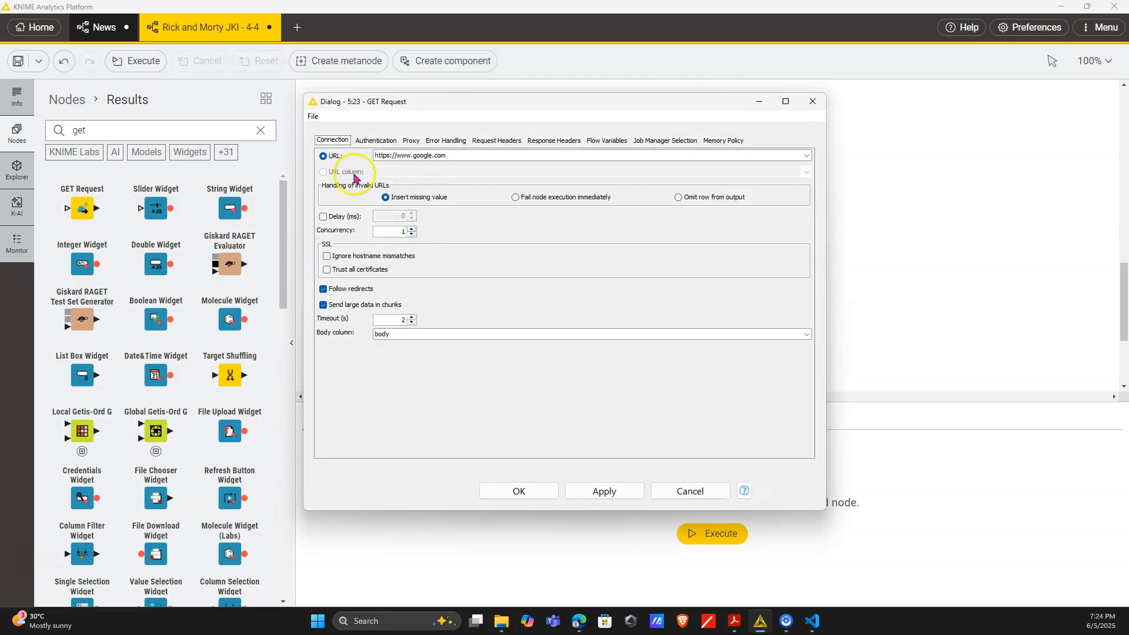
left_click(693, 491)
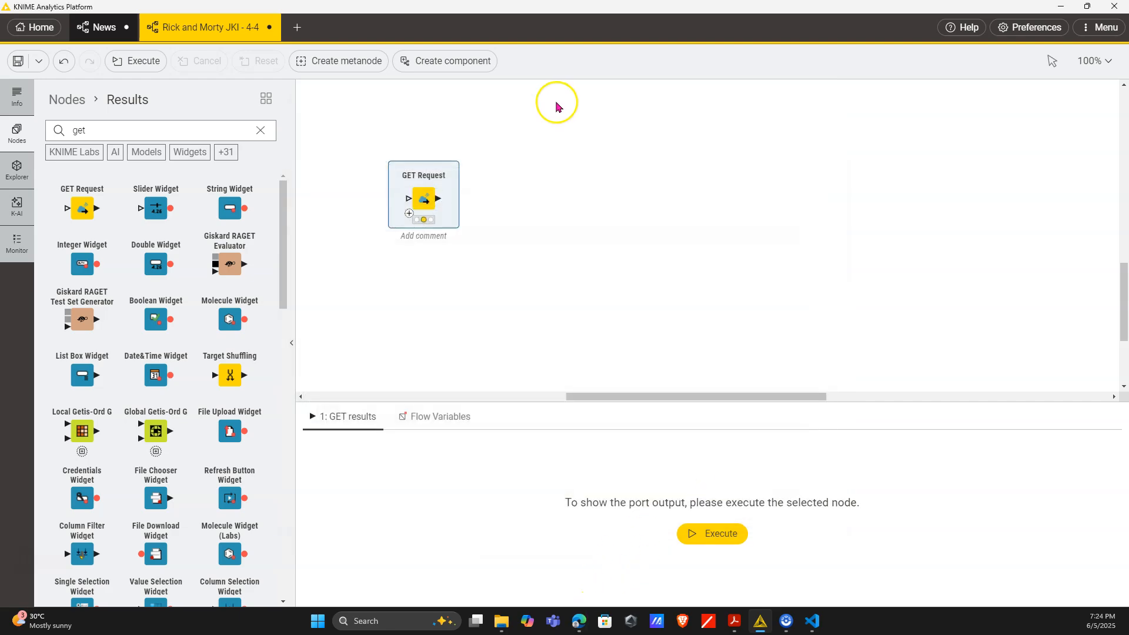
- Switch to the browser, open the API link in the Rick and Morty challenge description, copy the characters endpoint address and return to KNIME
mouse_move(576, 623)
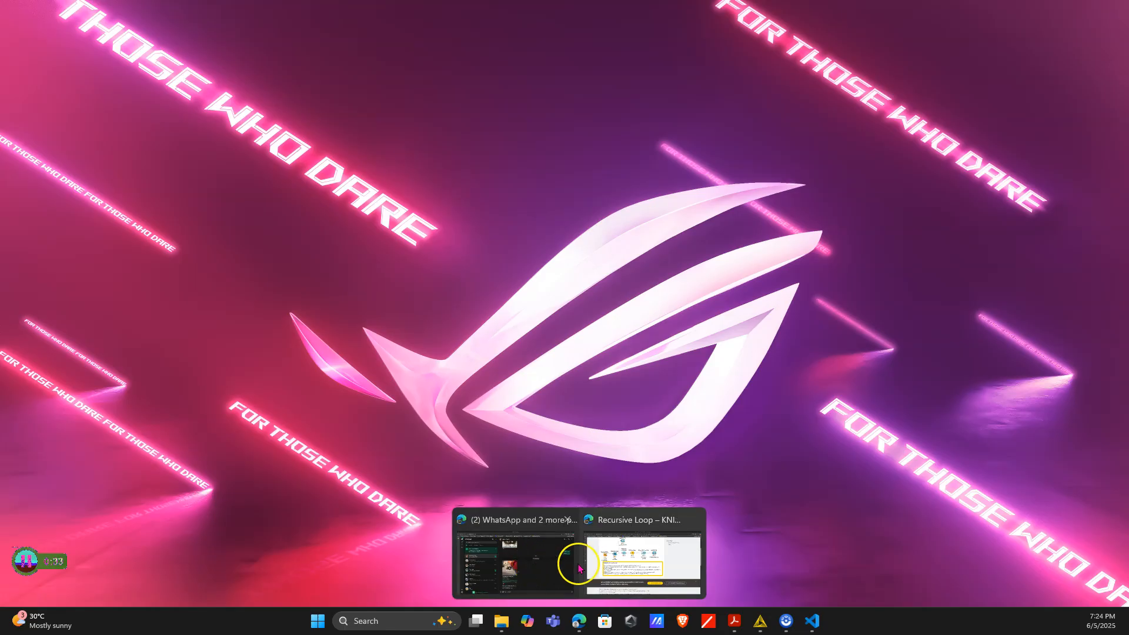
left_click(660, 567)
mouse_move(16, 250)
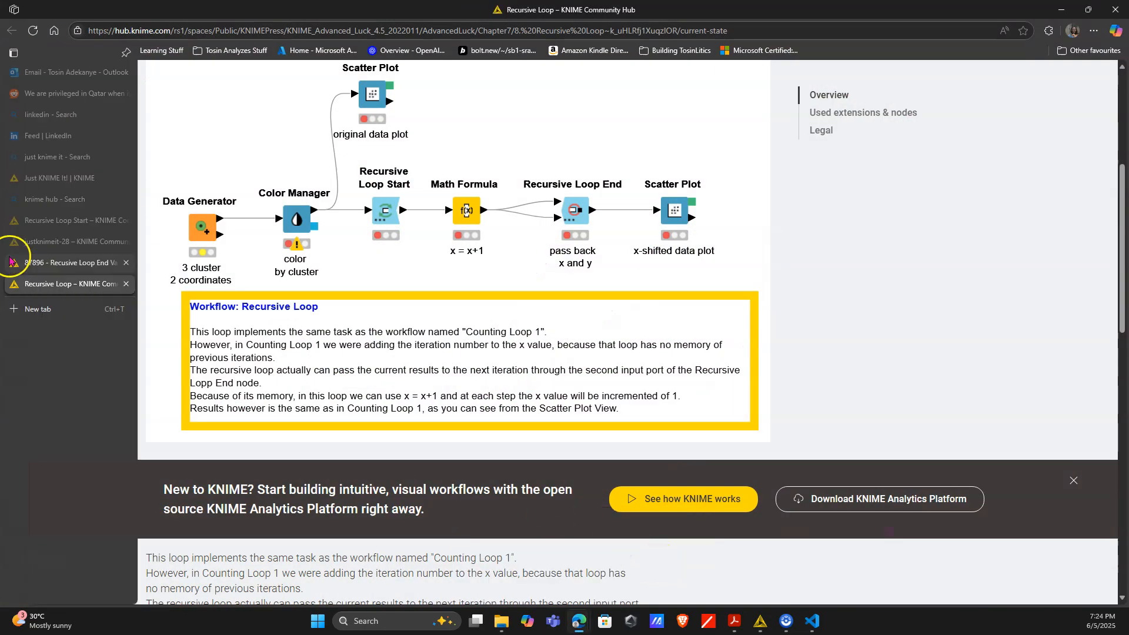
left_click(46, 176)
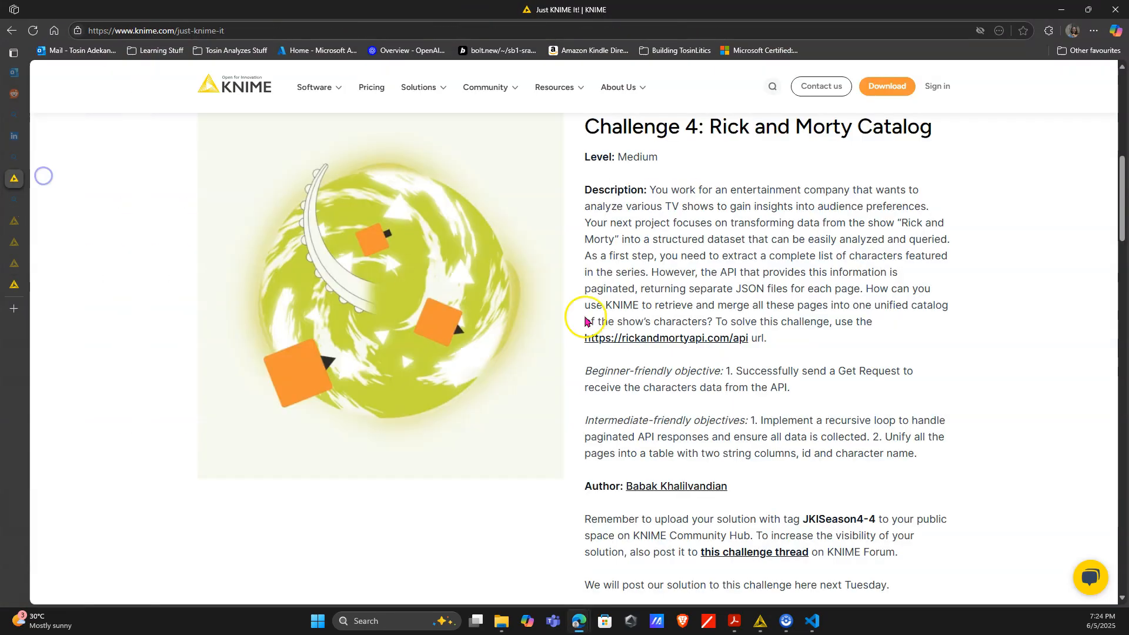
left_click(667, 342)
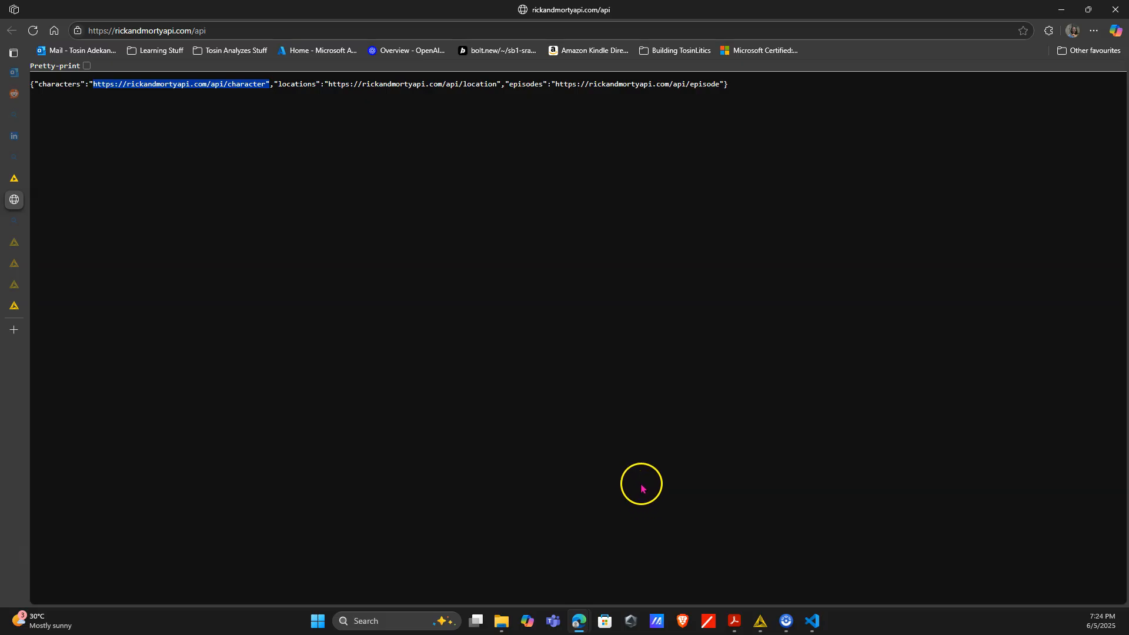
left_click(759, 618)
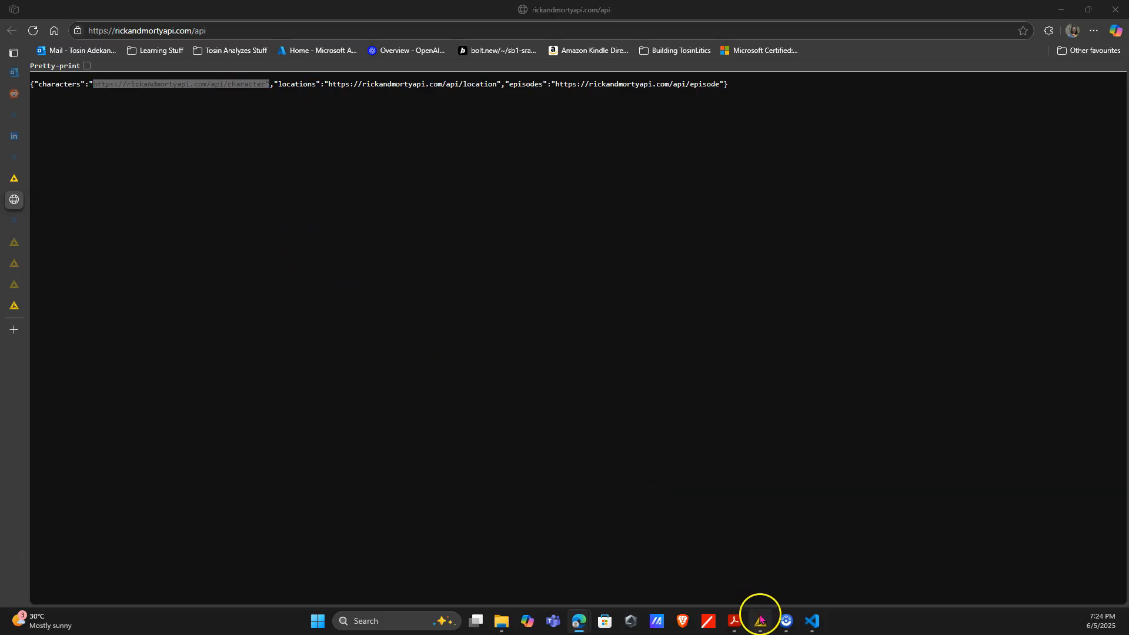
left_click(396, 160)
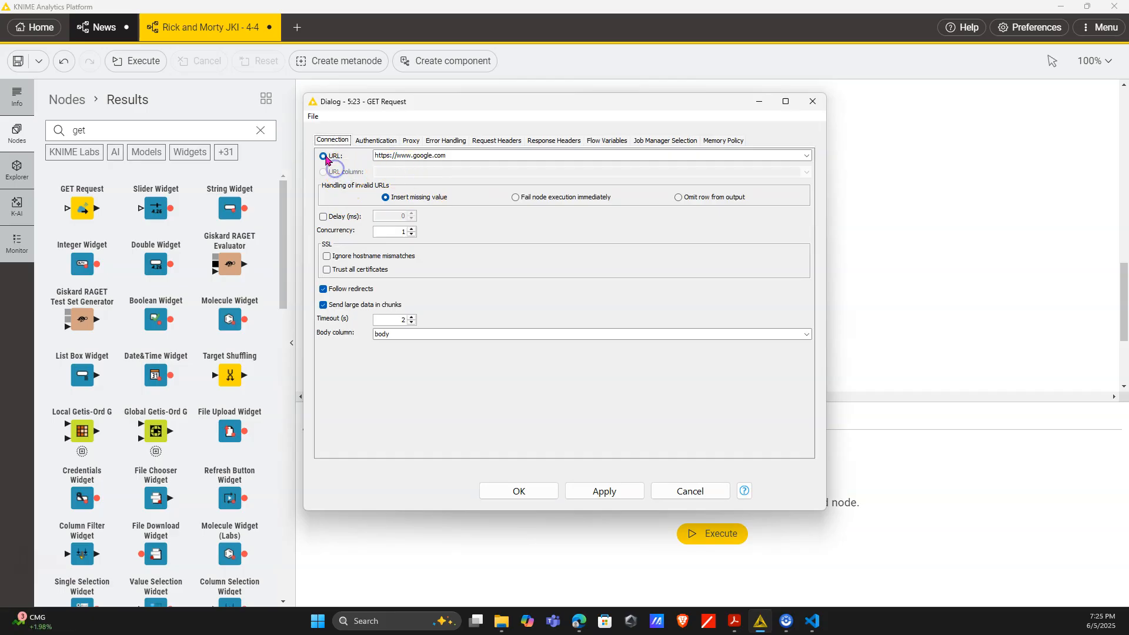
triple_click(448, 151)
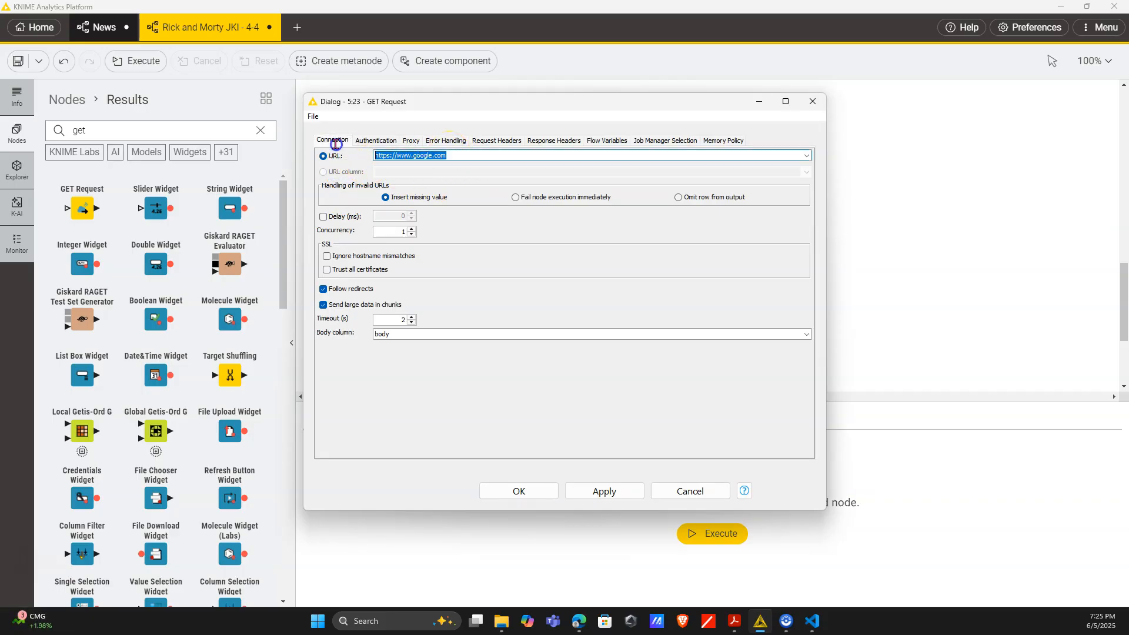
type("https://rickandmortyapi.com/api/character\"")
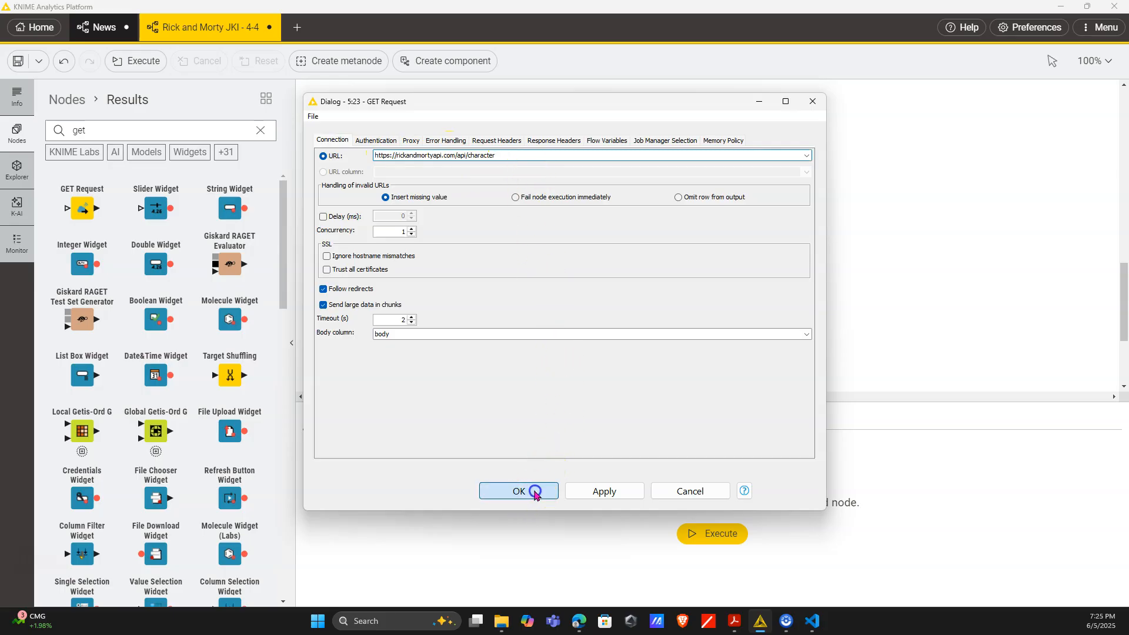
left_click(533, 492)
left_click(414, 161)
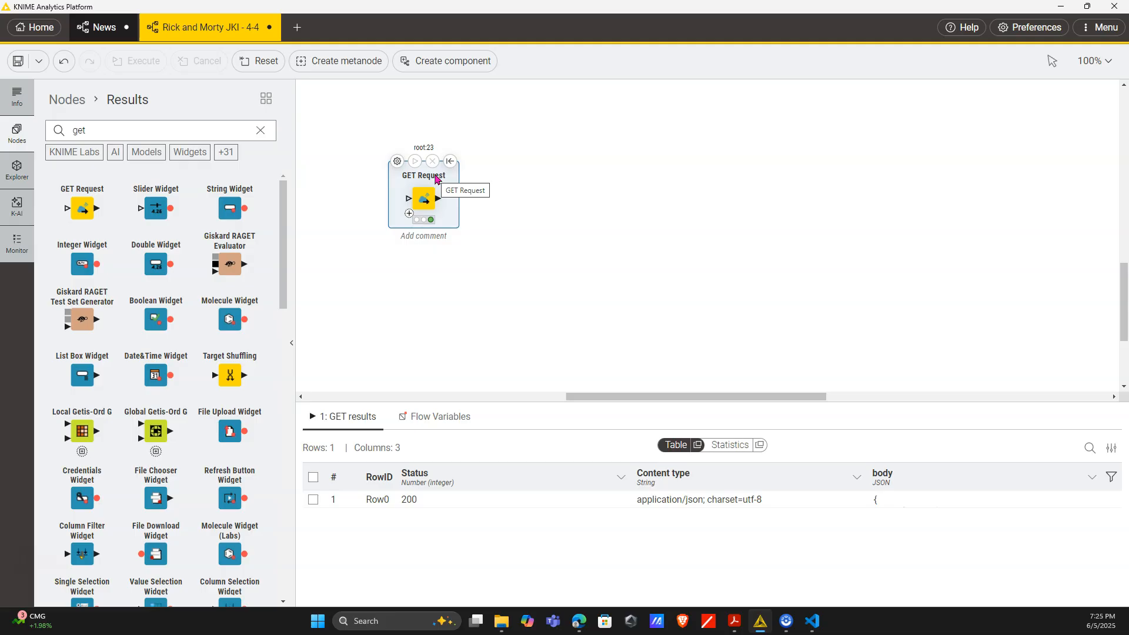
- Clear the node search and review the GET Request node's connection settings without changing them
left_click(254, 135)
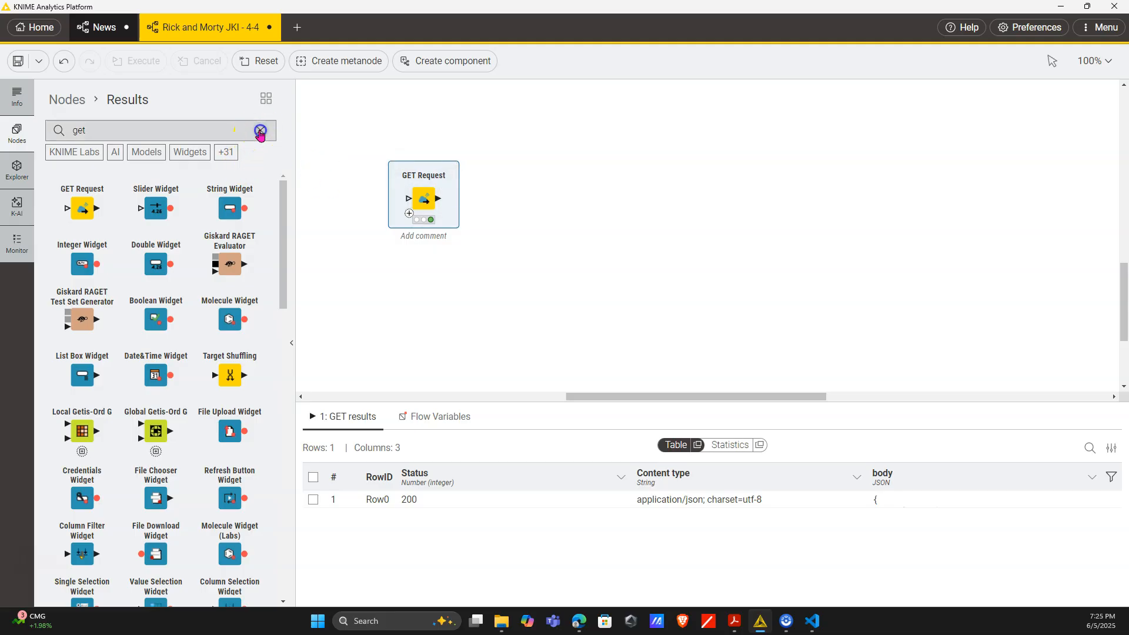
left_click(405, 203)
left_click(398, 162)
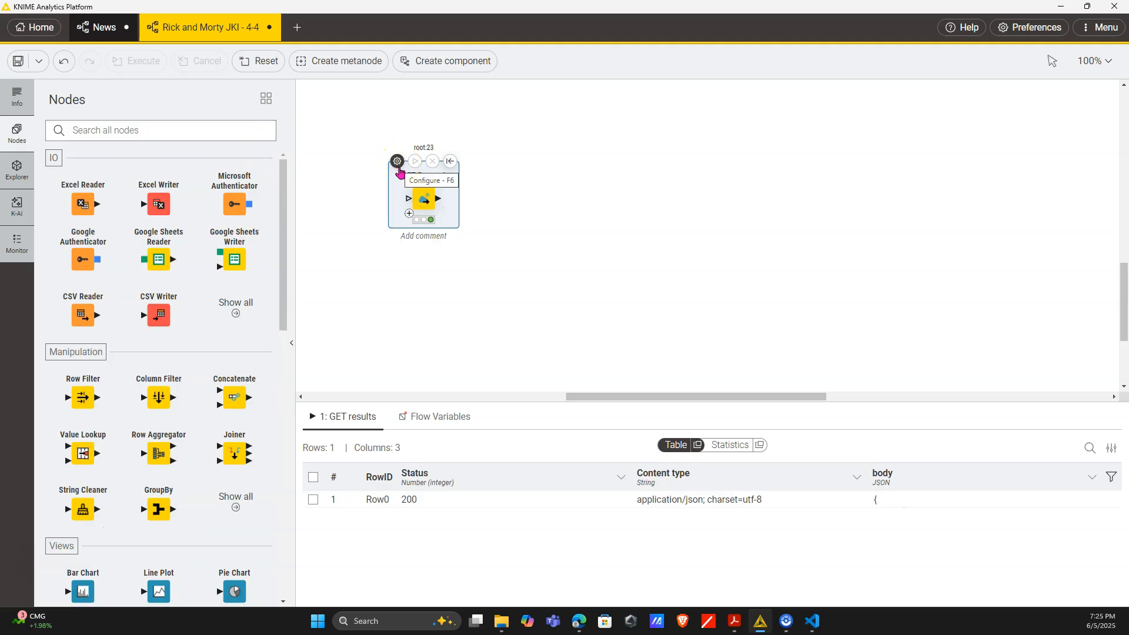
left_click(410, 247)
left_click(430, 223)
left_click(397, 162)
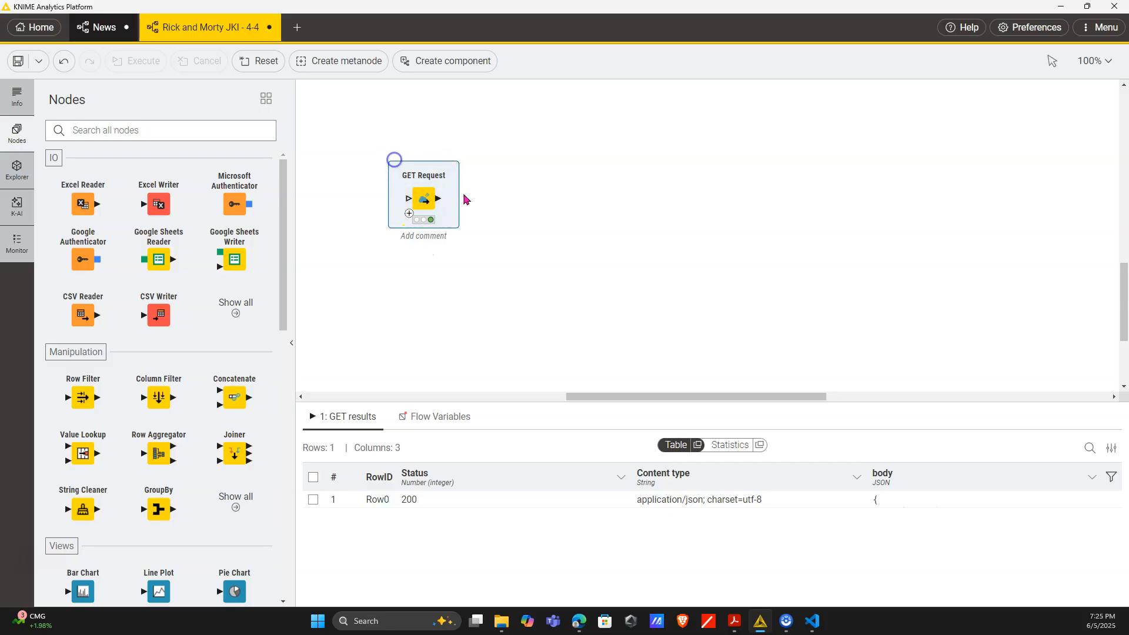
left_click(690, 491)
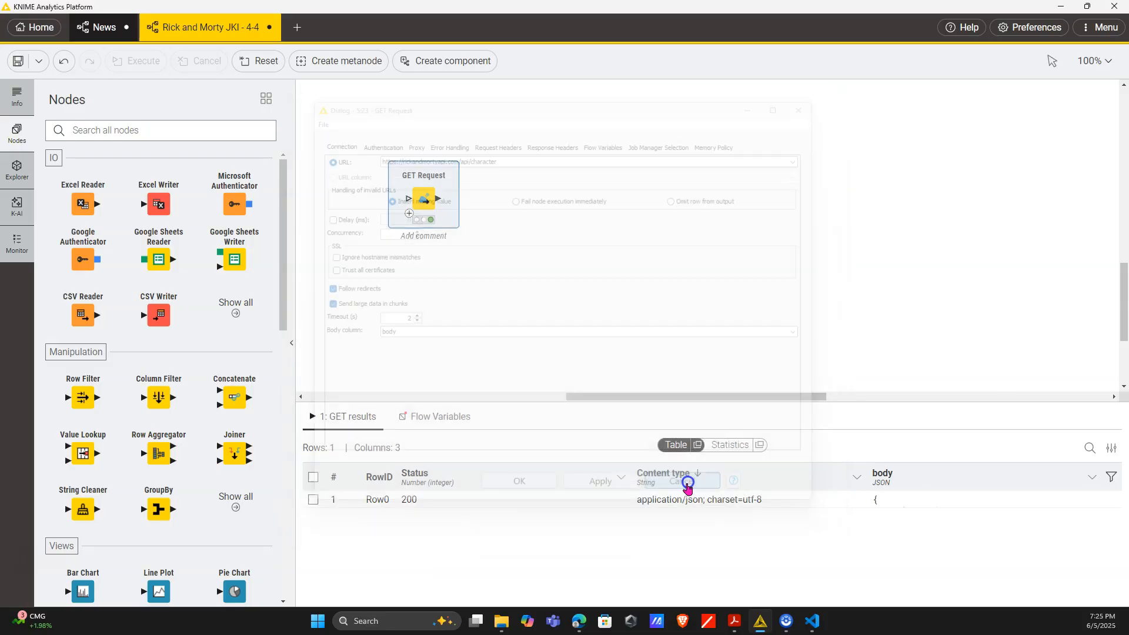
- Enlarge the output area and the body cell, and examine the JSON response's paging information and character results
left_click_drag(914, 508, 914, 580)
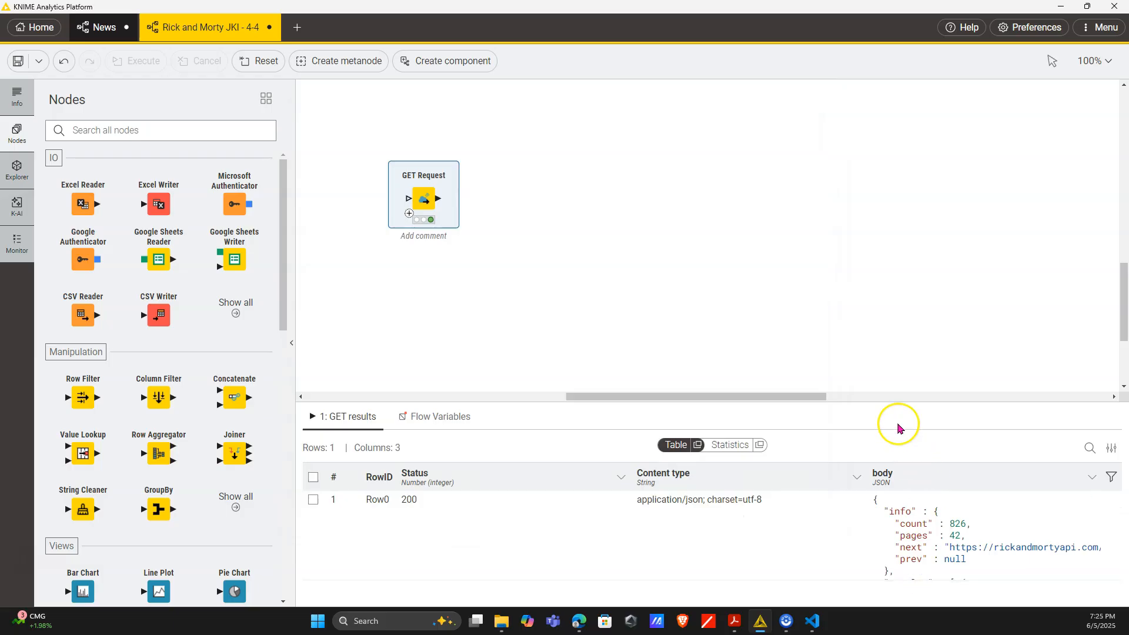
left_click_drag(890, 404, 814, 270)
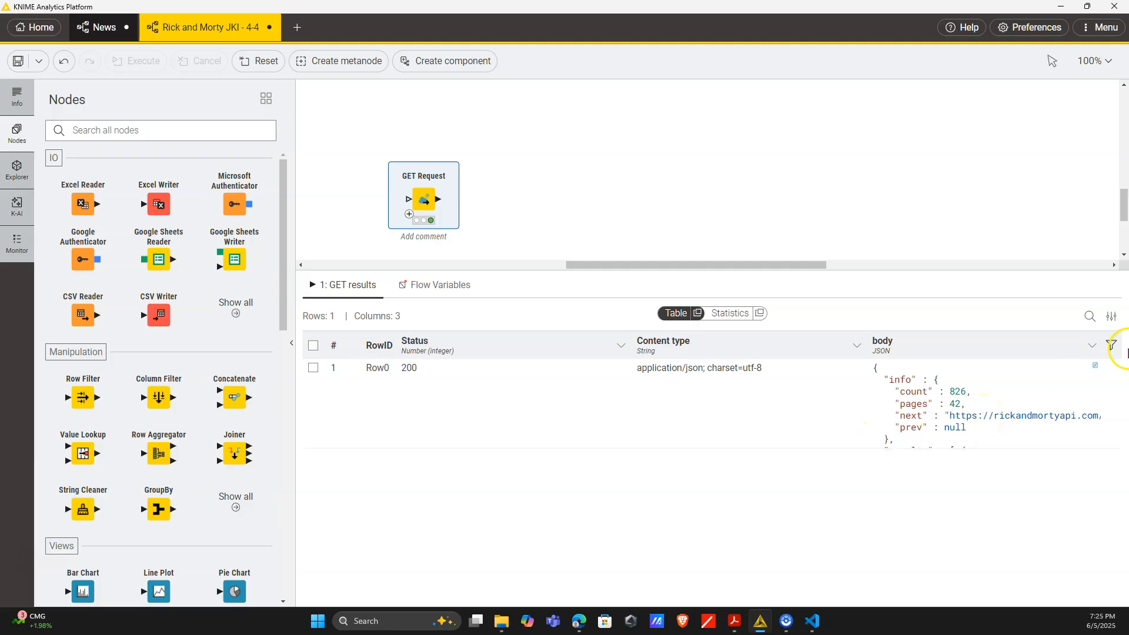
left_click(1095, 366)
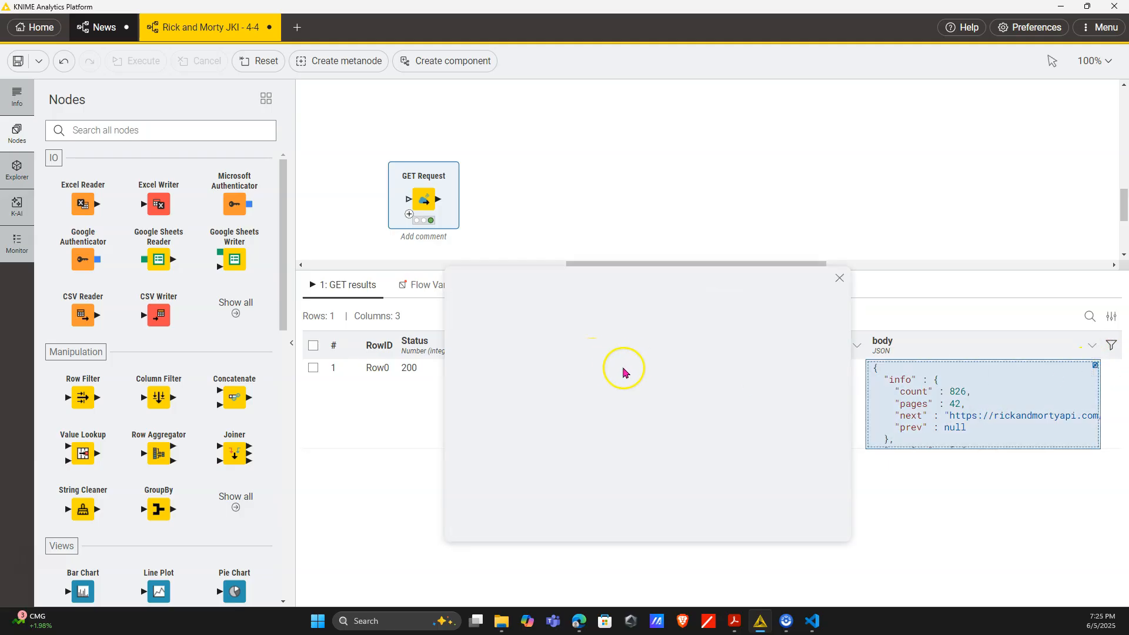
left_click_drag(605, 532, 694, 537)
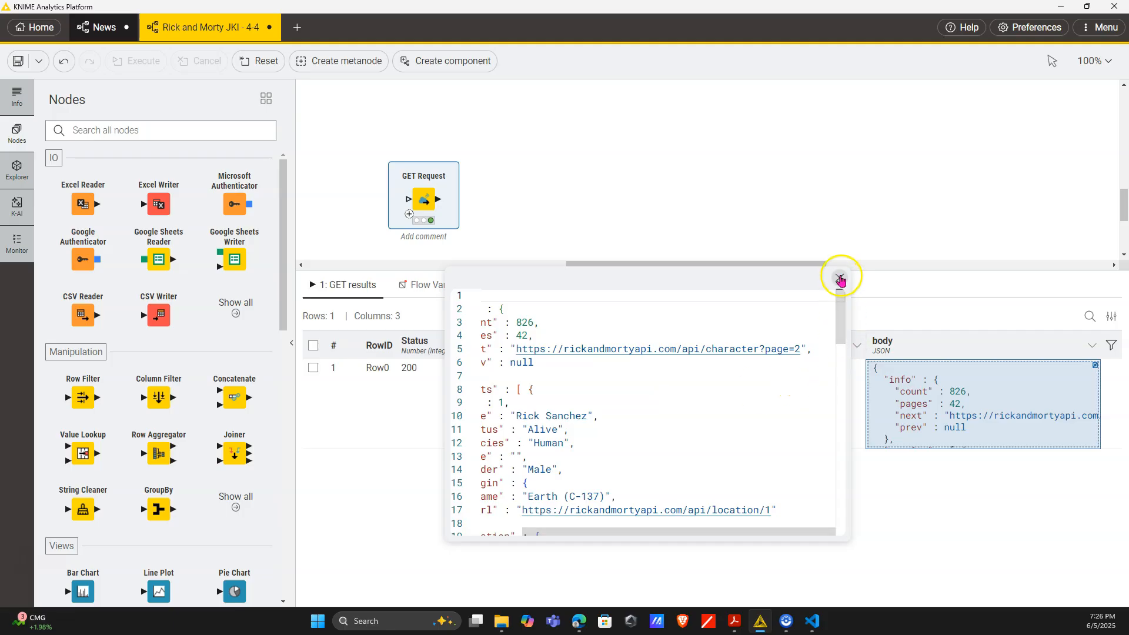
left_click(840, 277)
- Search the nodes for "col", add a Column Filter and connect the GET Request output to it
left_click(203, 130)
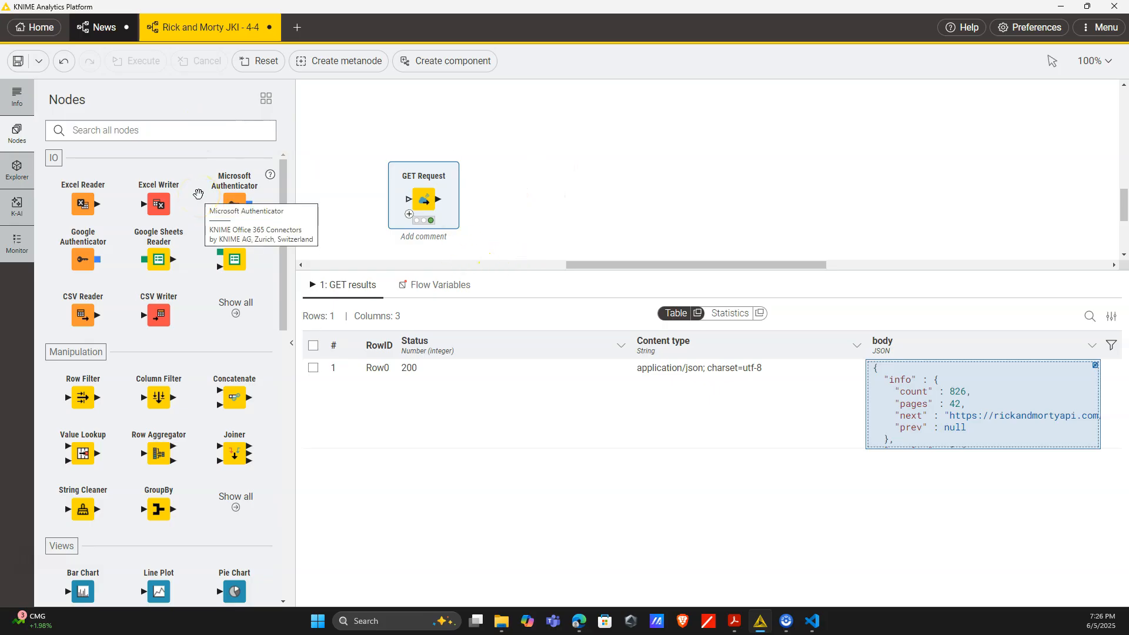
type("co")
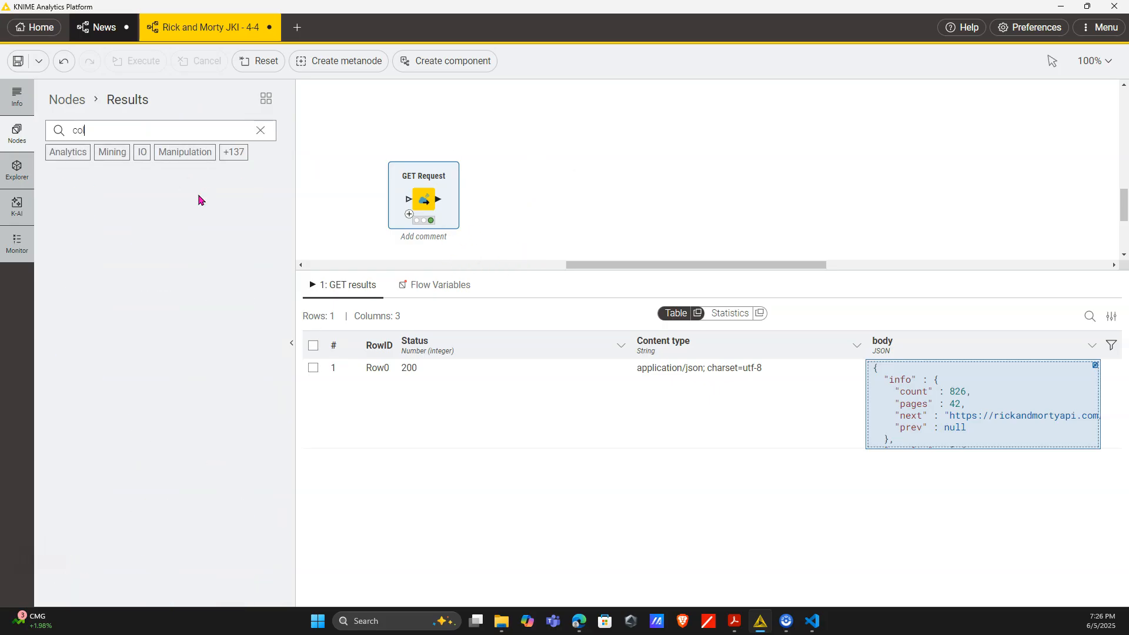
type("l")
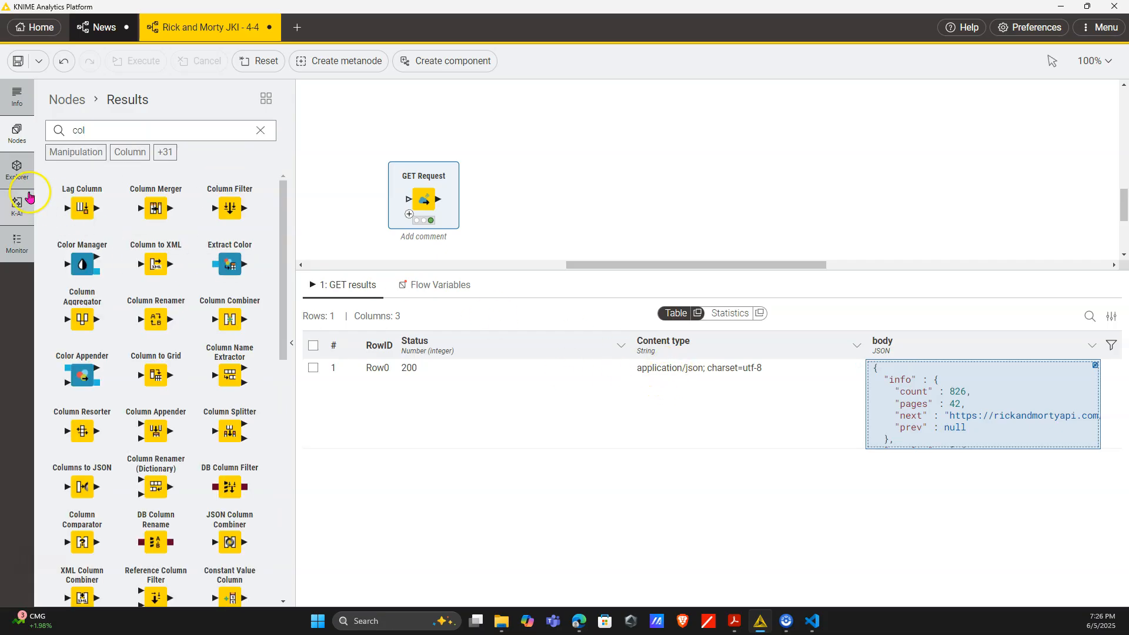
left_click_drag(230, 208, 516, 203)
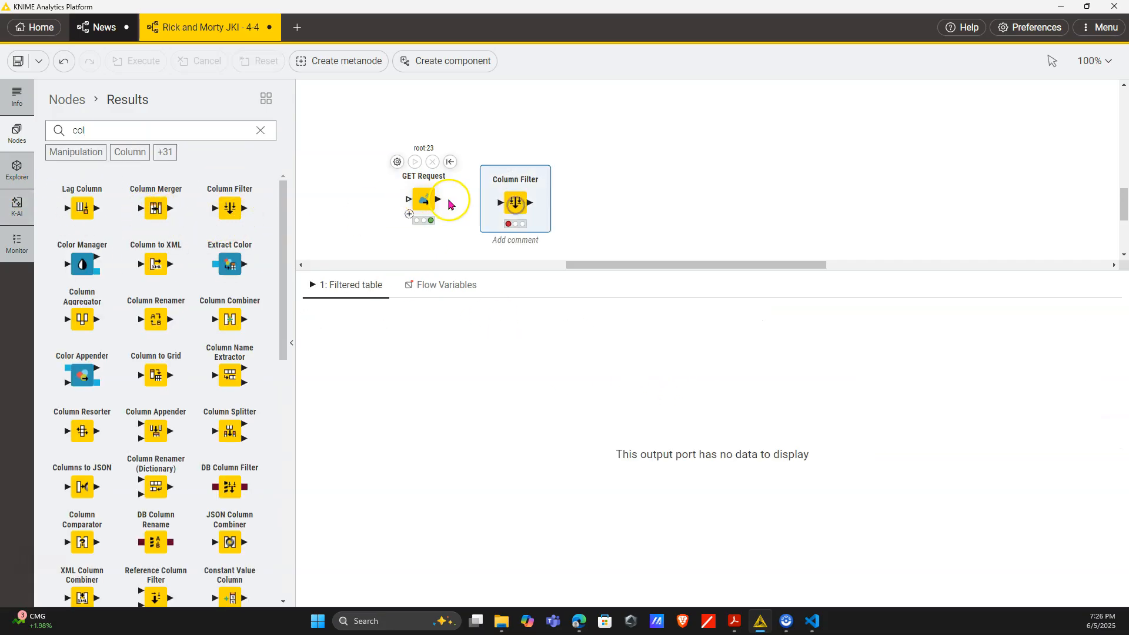
left_click_drag(447, 202, 500, 202)
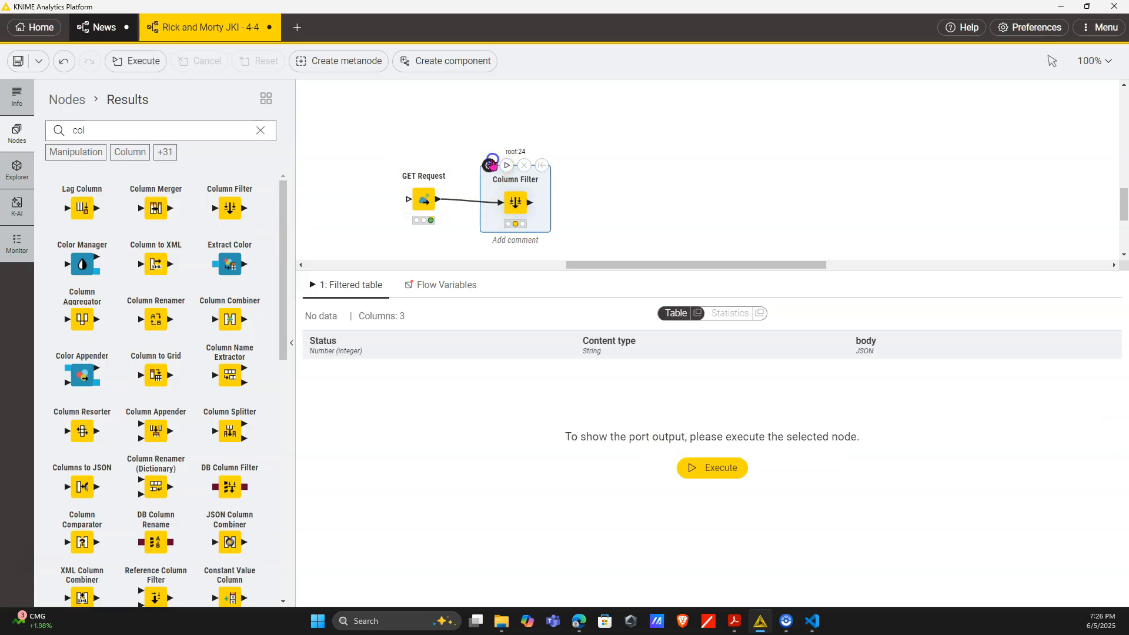
- Exclude the Status and Content type columns in the Column Filter, keeping only body, and execute the node
left_click(489, 162)
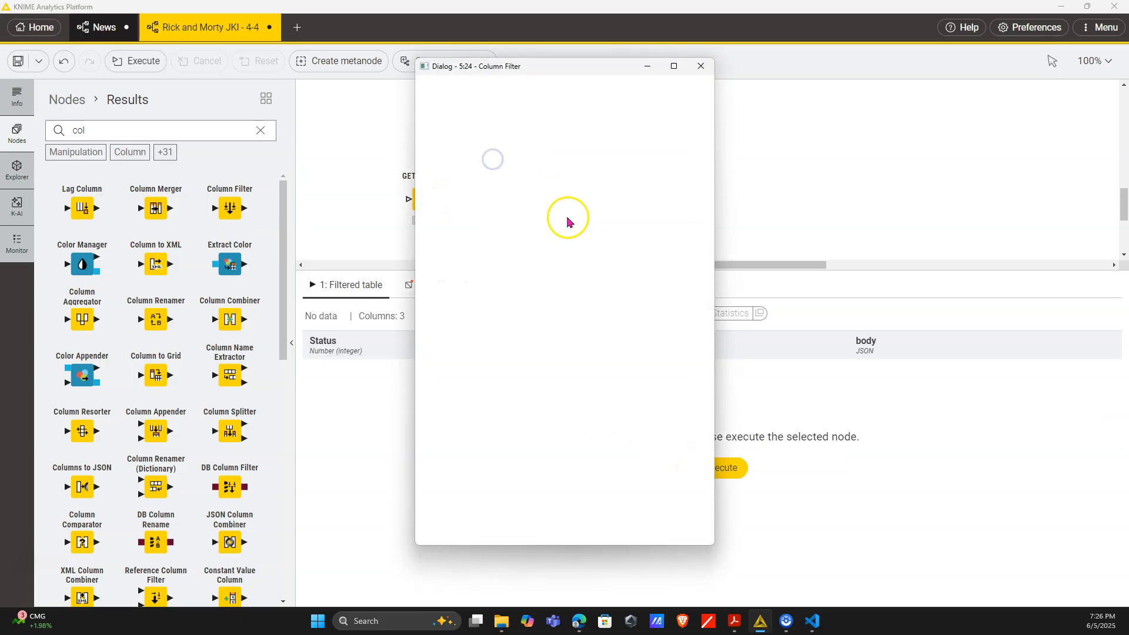
double_click(597, 193)
double_click(601, 178)
left_click(682, 525)
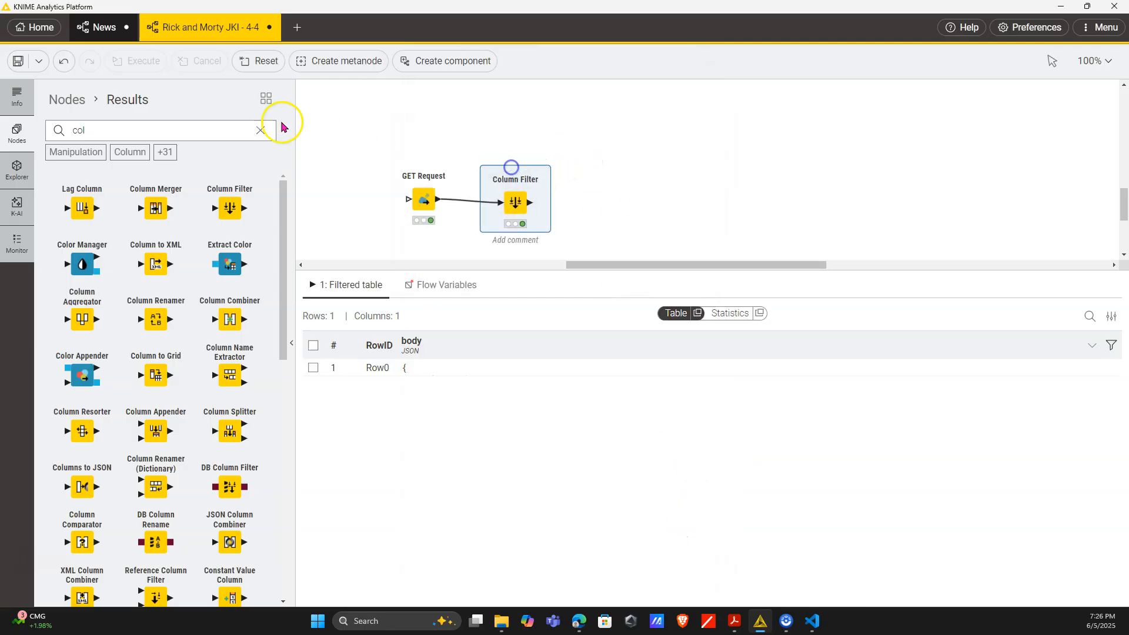
- Search the nodes for "js", add a JSON Path node and connect the Column Filter output to it
left_click(261, 129)
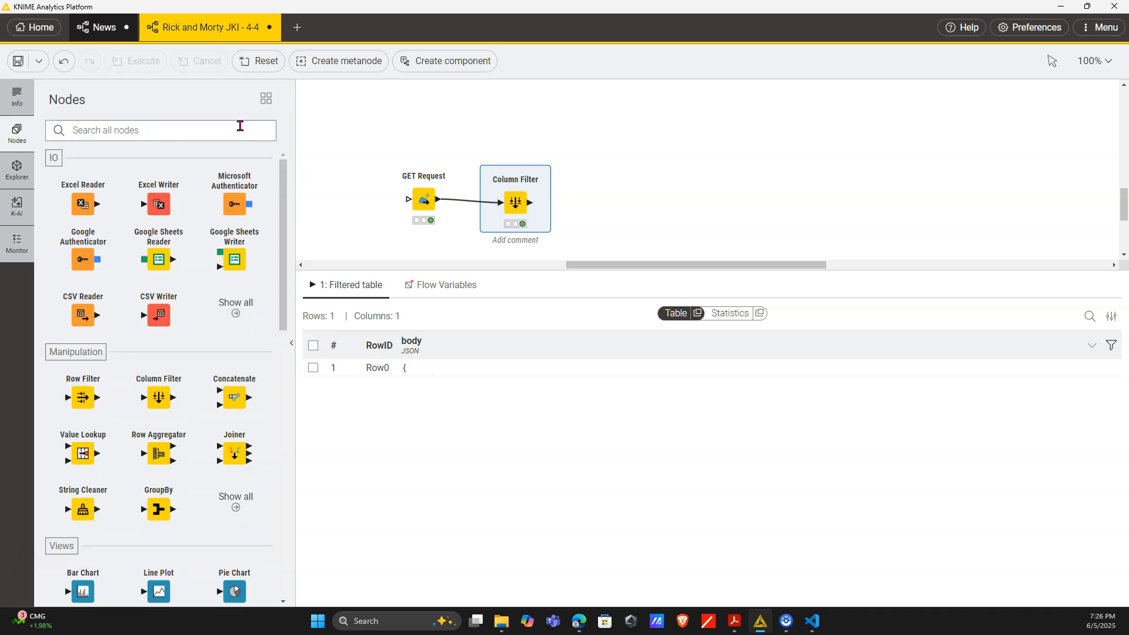
type("js")
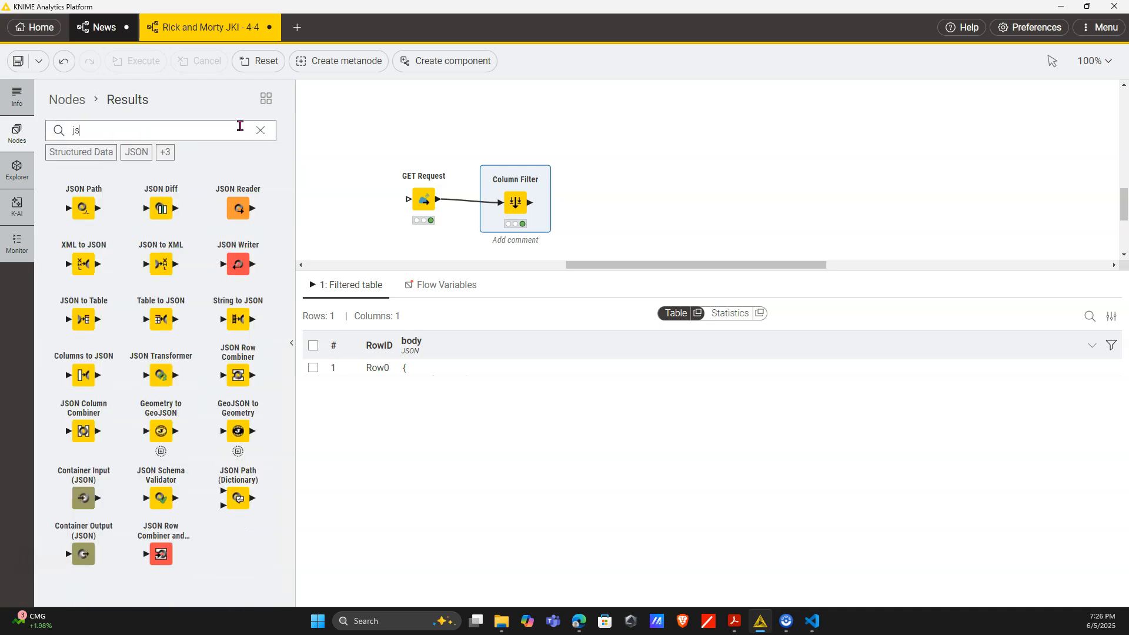
left_click_drag(107, 205, 622, 198)
left_click_drag(531, 202, 614, 169)
- Configure JSON Path to extract the info section's next value as a single query and remove the source column
left_click(581, 126)
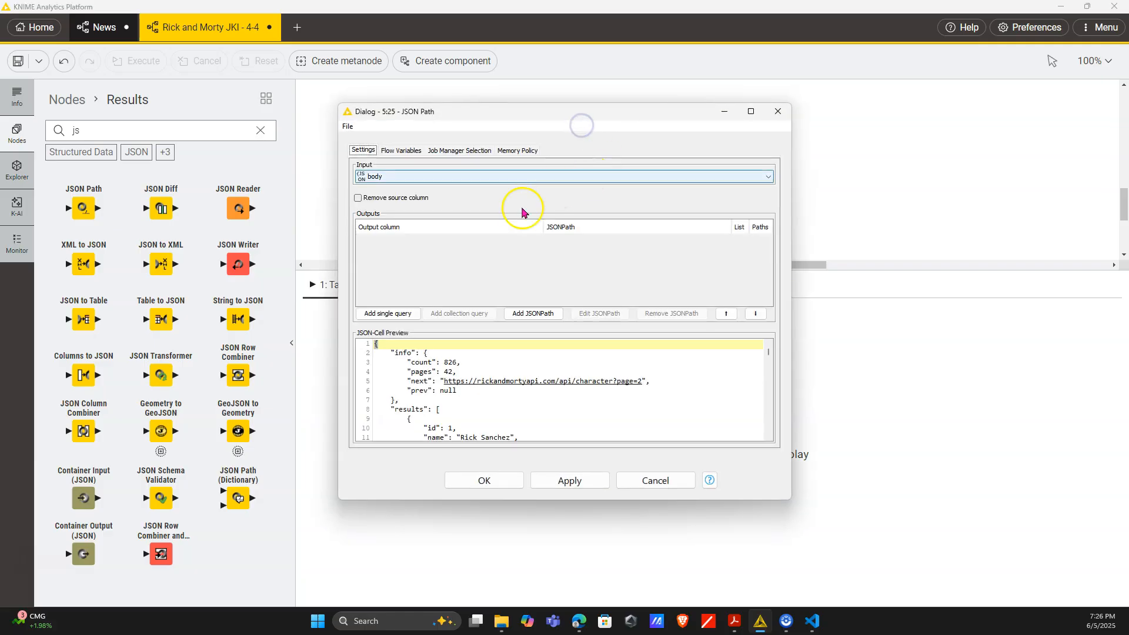
left_click(450, 386)
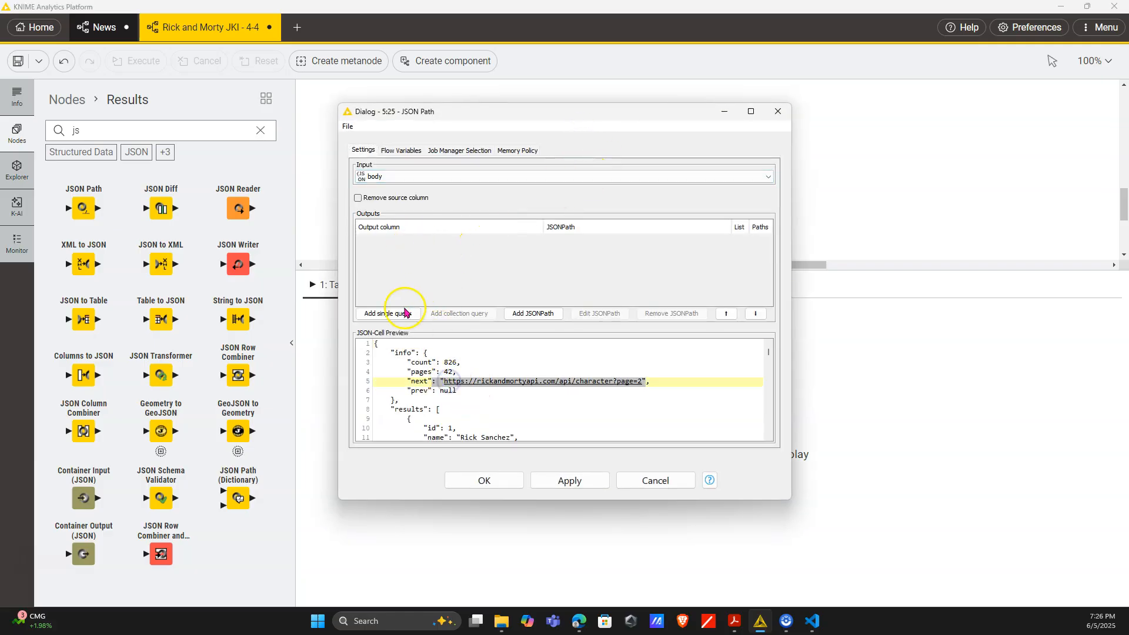
left_click(388, 313)
left_click(358, 198)
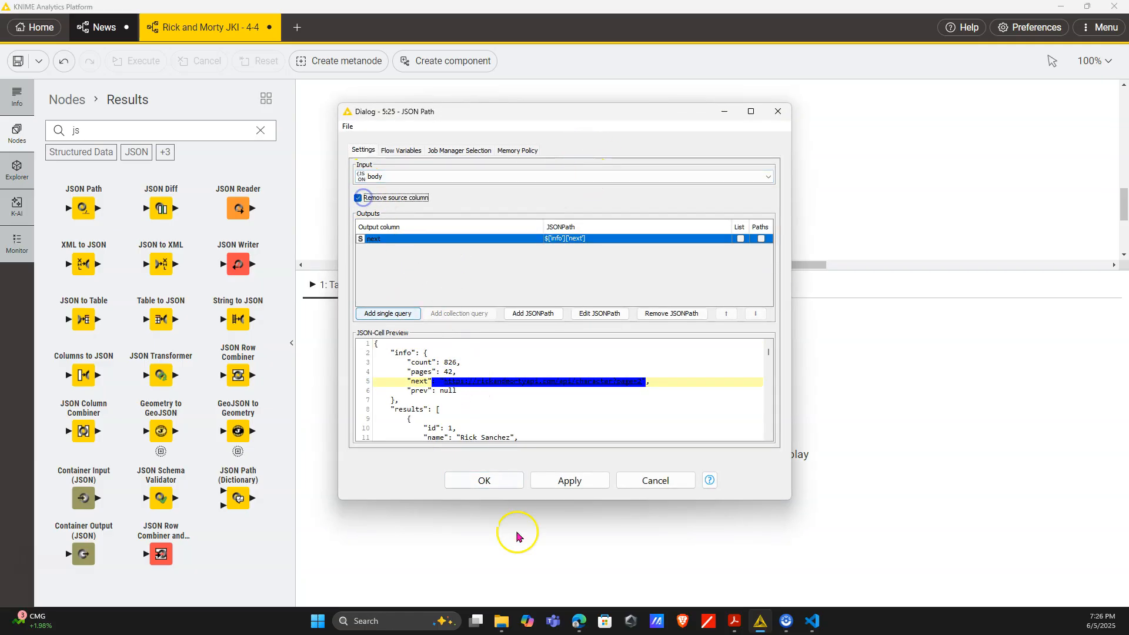
left_click(486, 480)
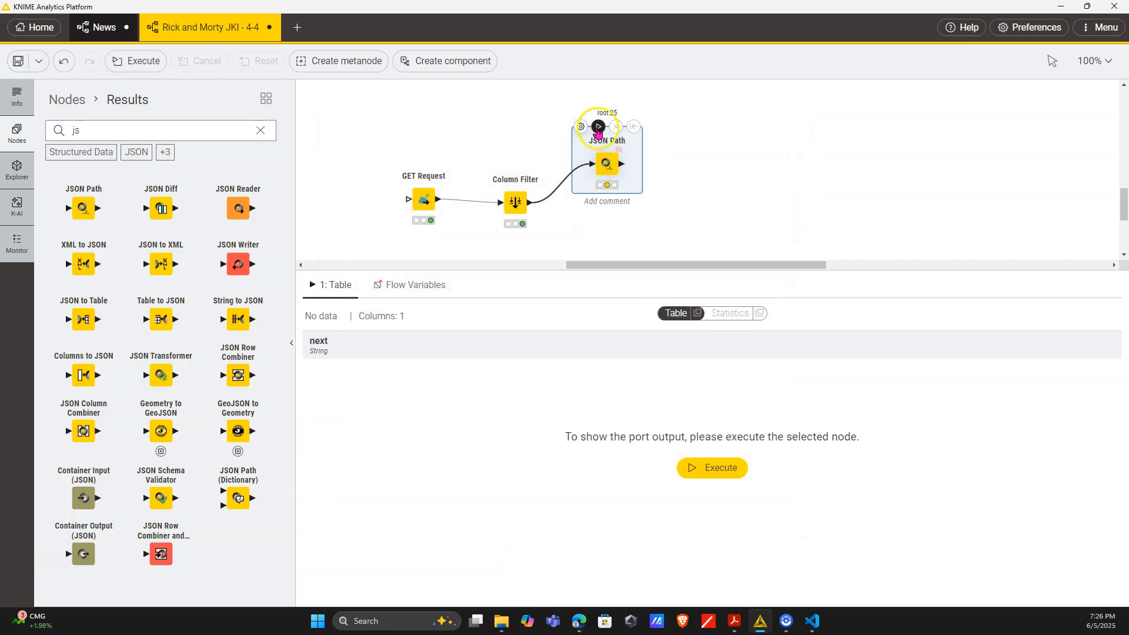
- Execute the JSON Path node and line it up with the GET Request and Column Filter nodes in one row
left_click_drag(604, 166, 618, 202)
left_click_drag(428, 202, 433, 205)
left_click(516, 202)
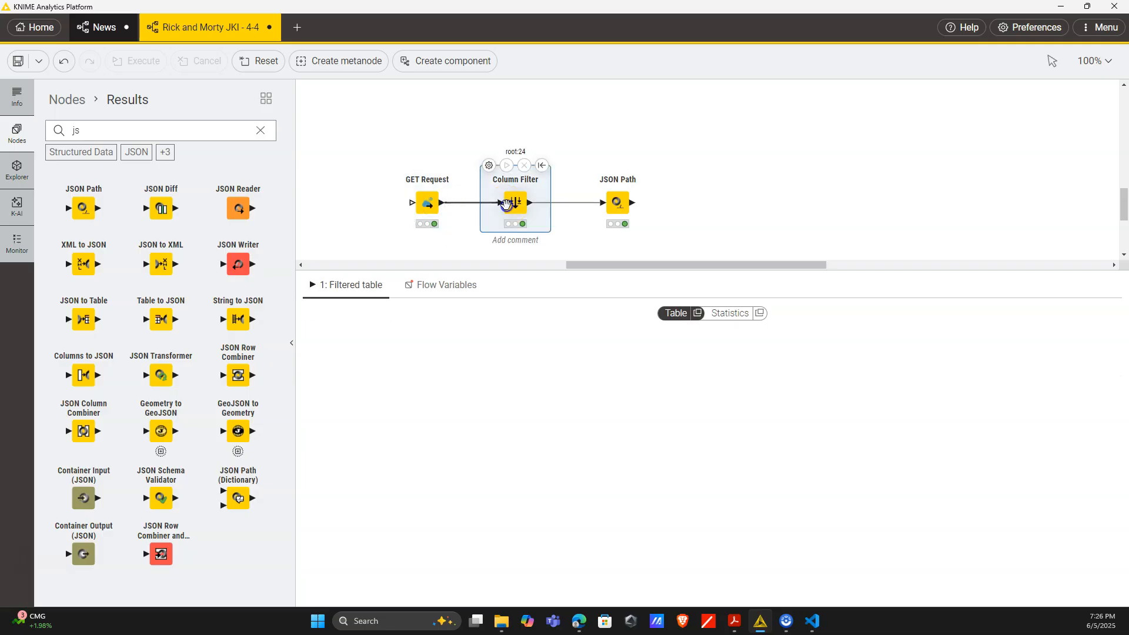
- Add a second JSON Path node below the first and connect the Column Filter output to it
scroll(613, 204, "down", 2)
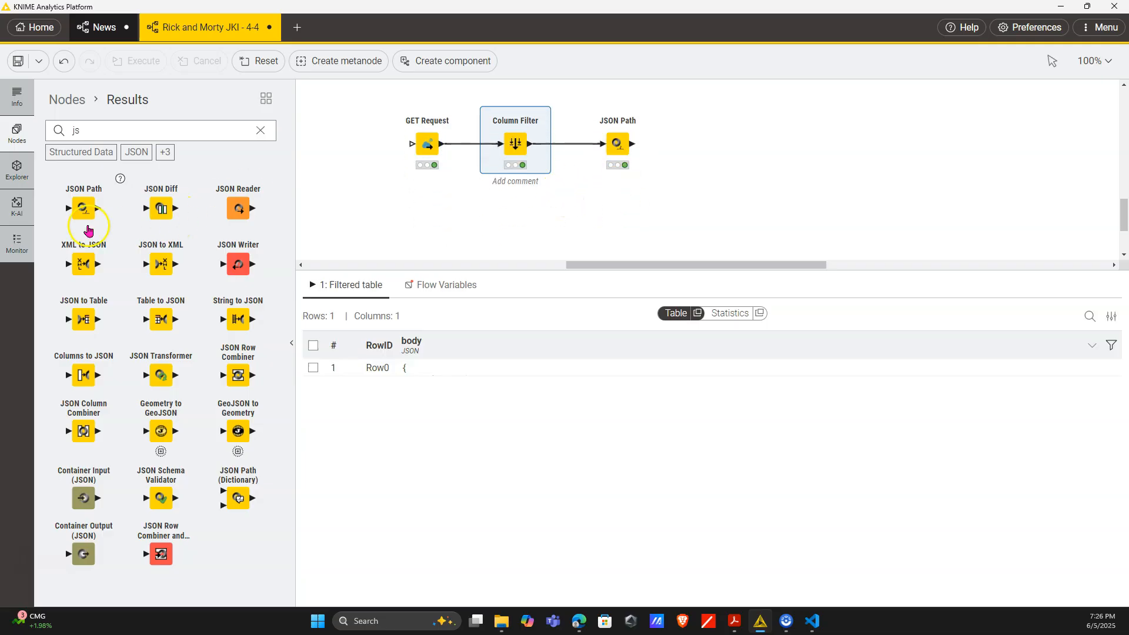
left_click_drag(616, 229, 617, 228)
left_click_drag(531, 144, 608, 228)
- Configure the lower JSON Path with collection queries for the results' id and name values
double_click(596, 191)
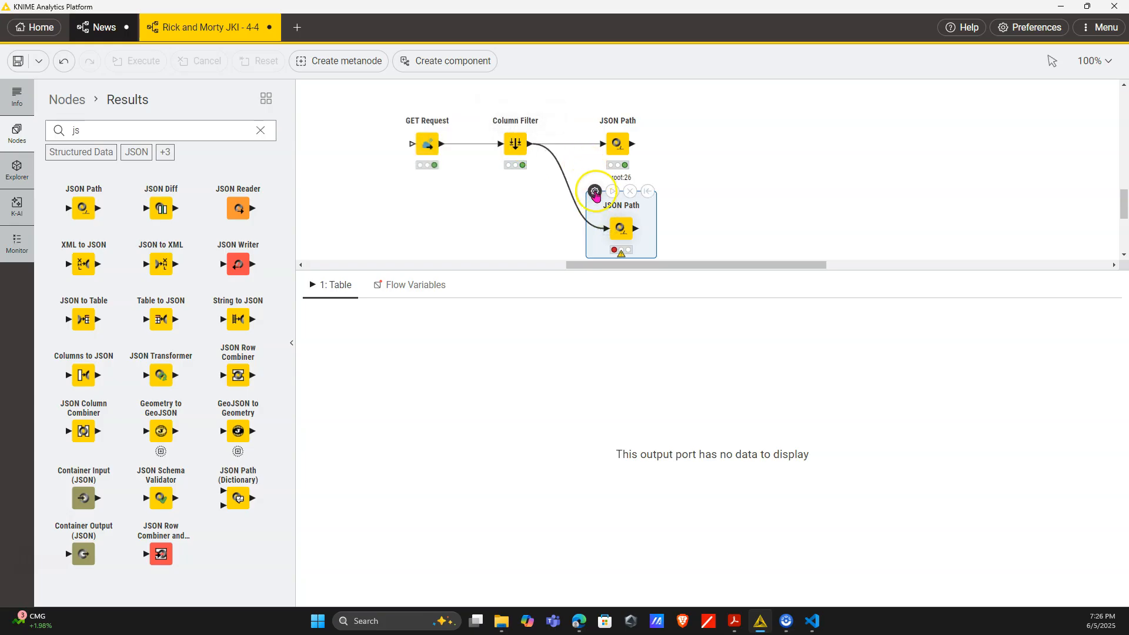
scroll(435, 391, "down", 2)
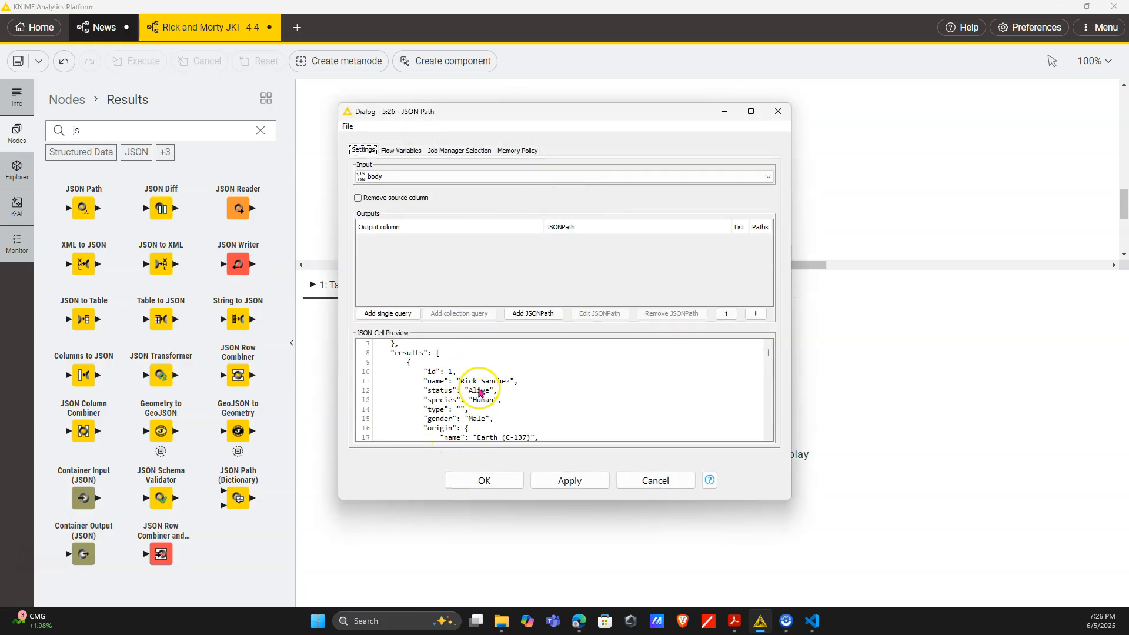
left_click(452, 371)
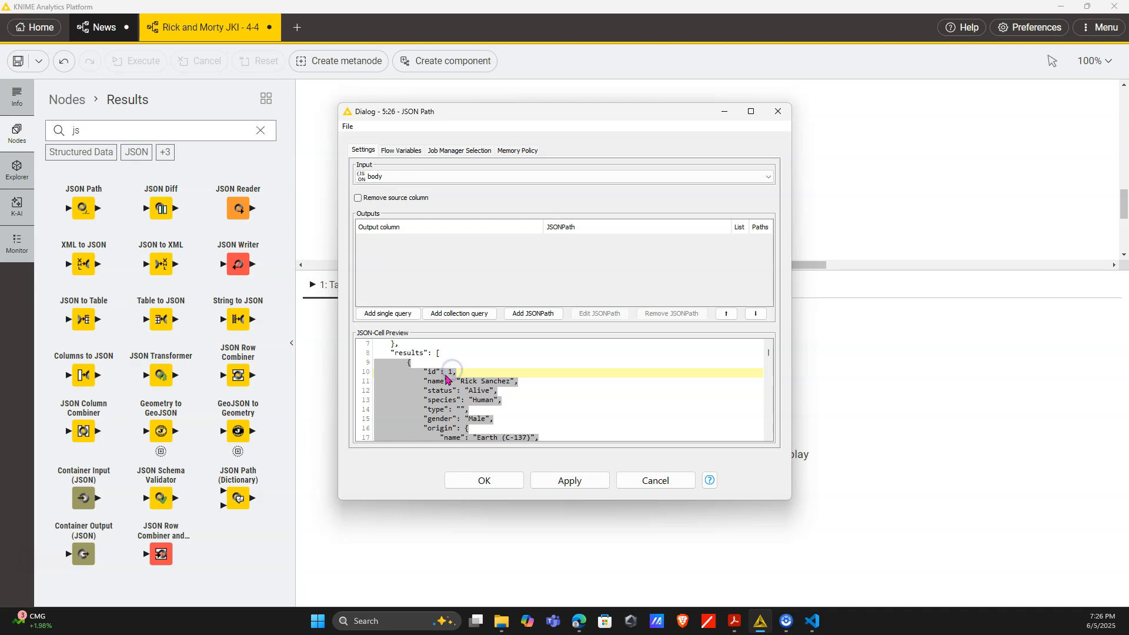
left_click(459, 313)
left_click(490, 384)
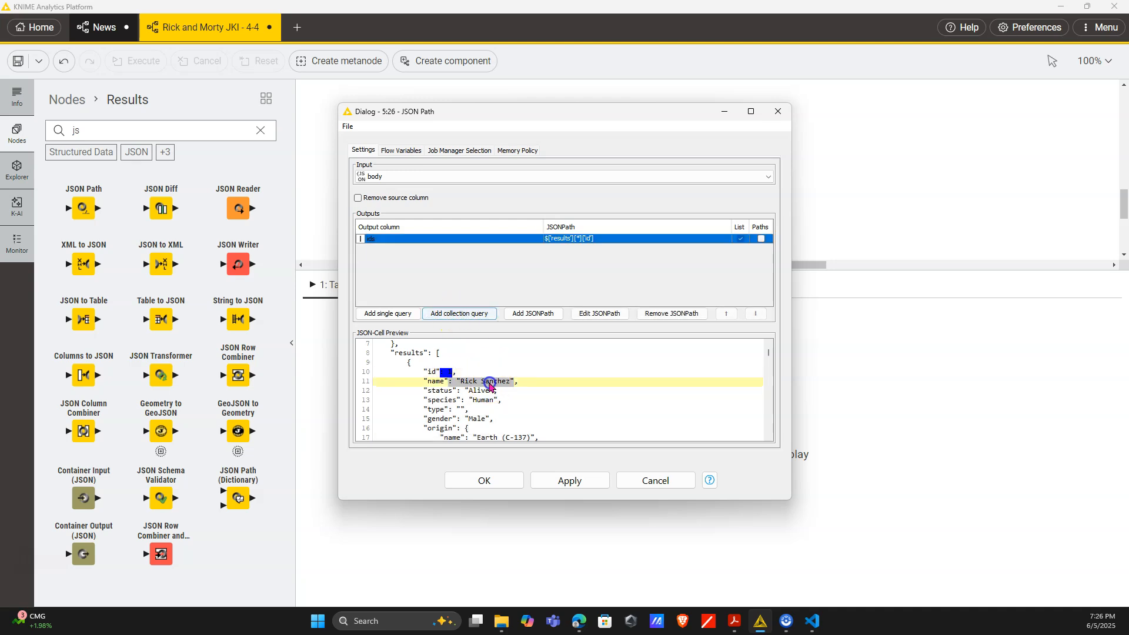
left_click(459, 314)
left_click(484, 481)
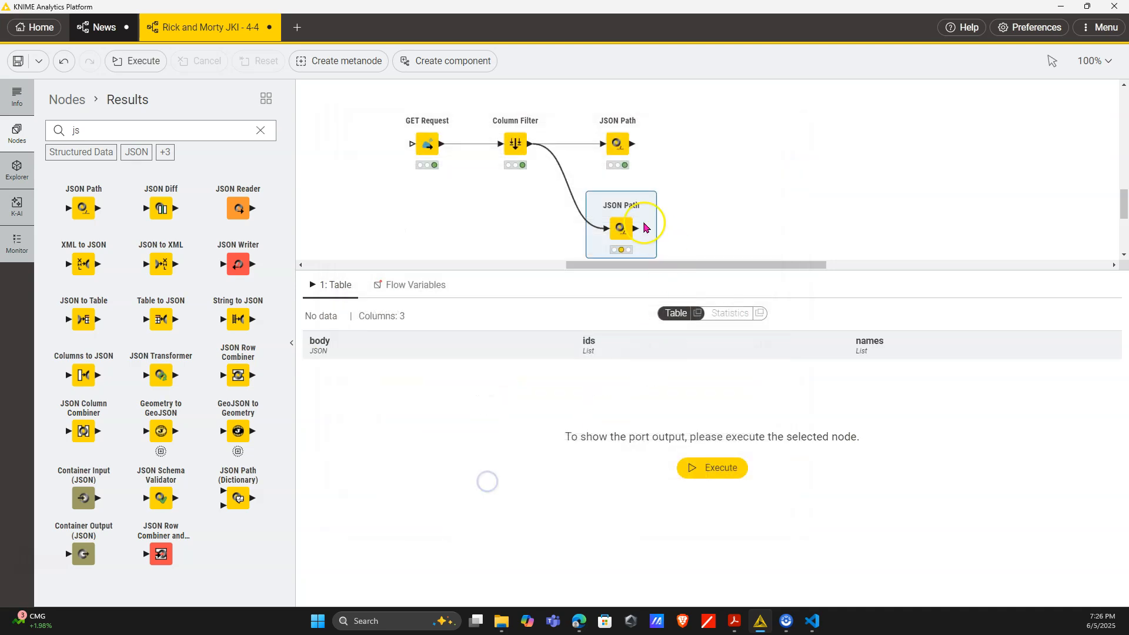
- Search the nodes for "rec", add a Recursive Loop Start and connect the upper JSON Path output to it
left_click(616, 144)
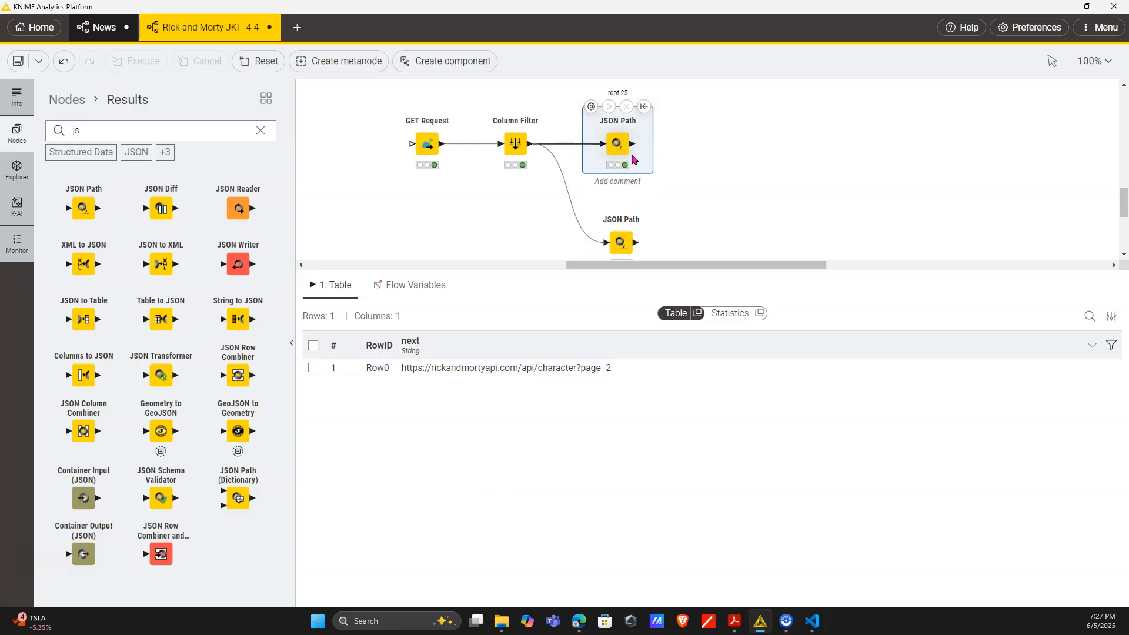
left_click(260, 130)
type("rec")
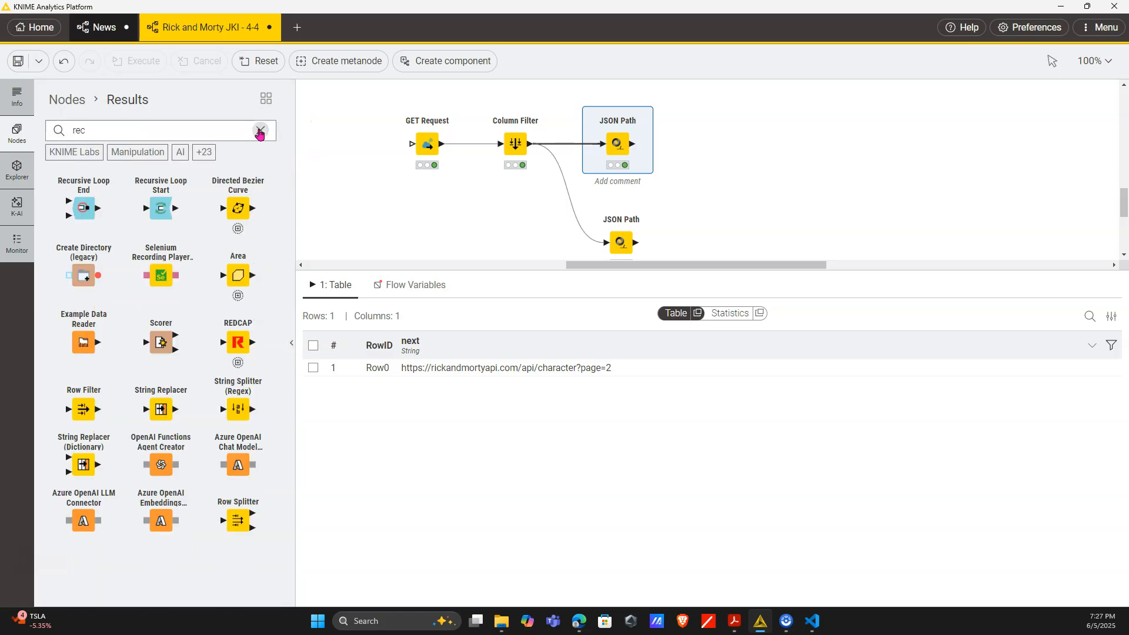
left_click_drag(160, 207, 723, 143)
left_click(634, 146)
left_click_drag(639, 146, 709, 144)
- Switch to the browser and examine the Recursive Loop Start page on KNIME Community Hub, including its related workflows
mouse_move(580, 617)
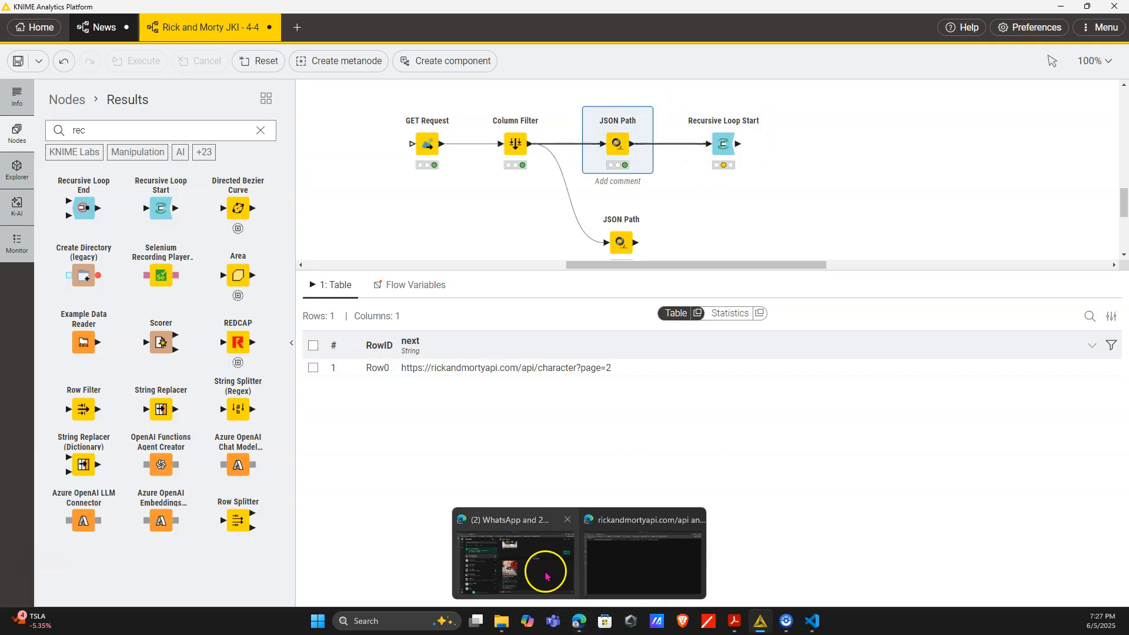
left_click(646, 561)
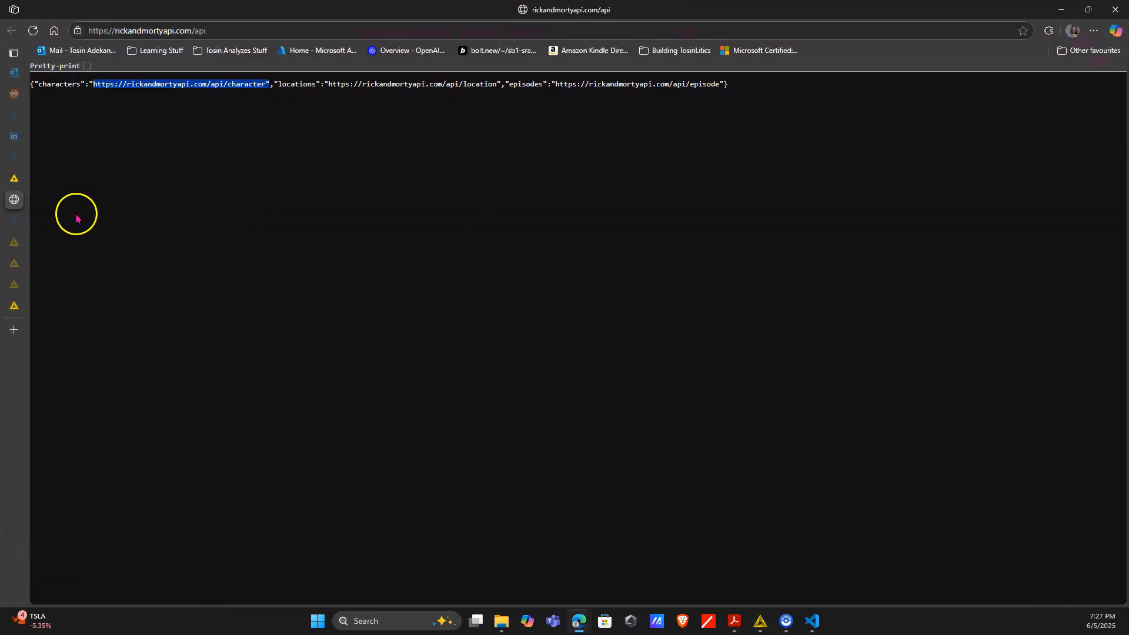
left_click(15, 243)
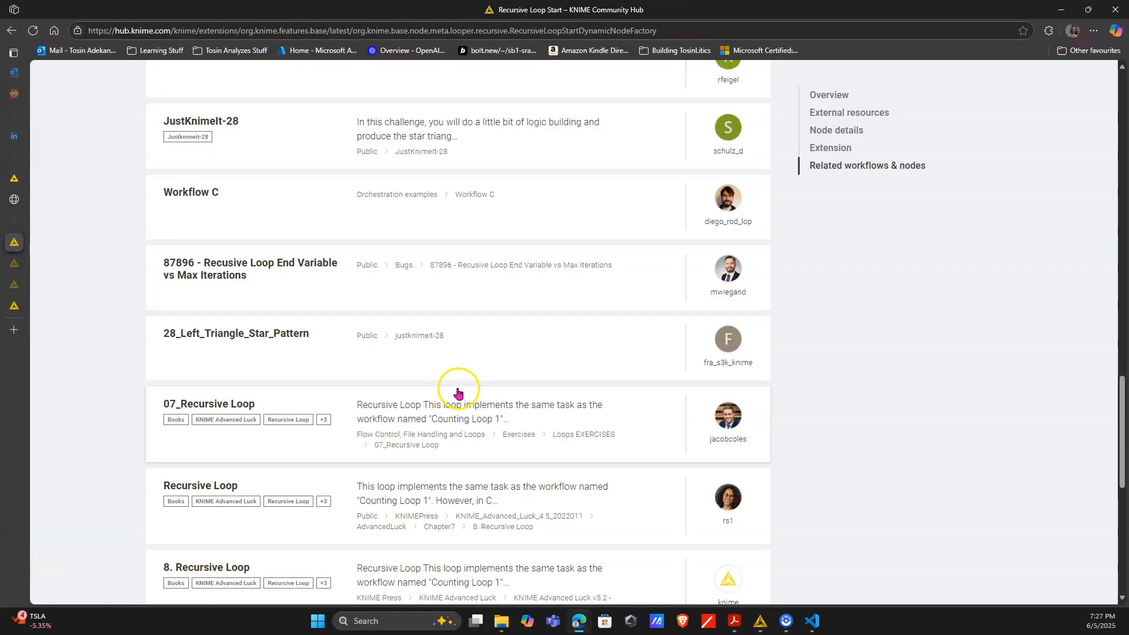
scroll(461, 381, "up", 20)
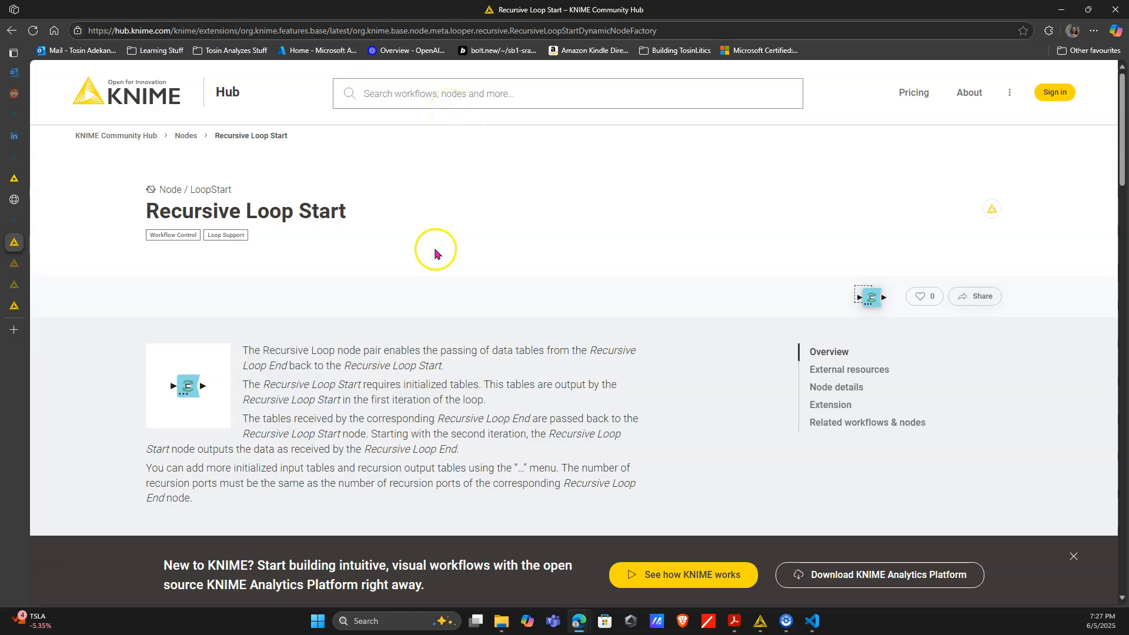
scroll(434, 249, "down", 10)
scroll(434, 245, "down", 12)
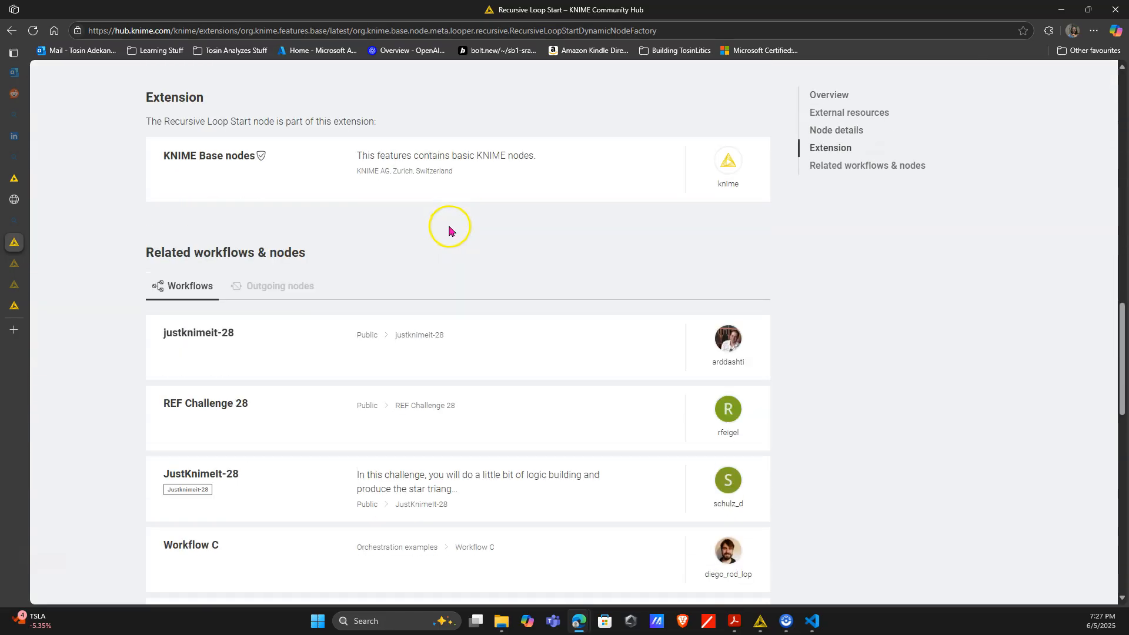
scroll(447, 235, "up", 3)
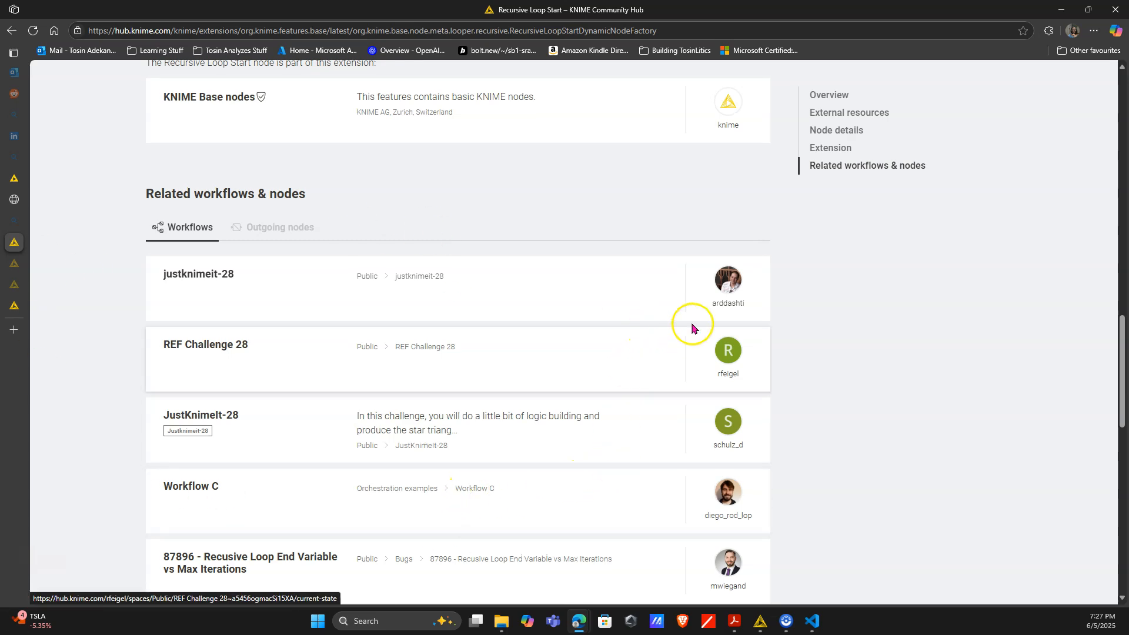
scroll(698, 530, "down", 5)
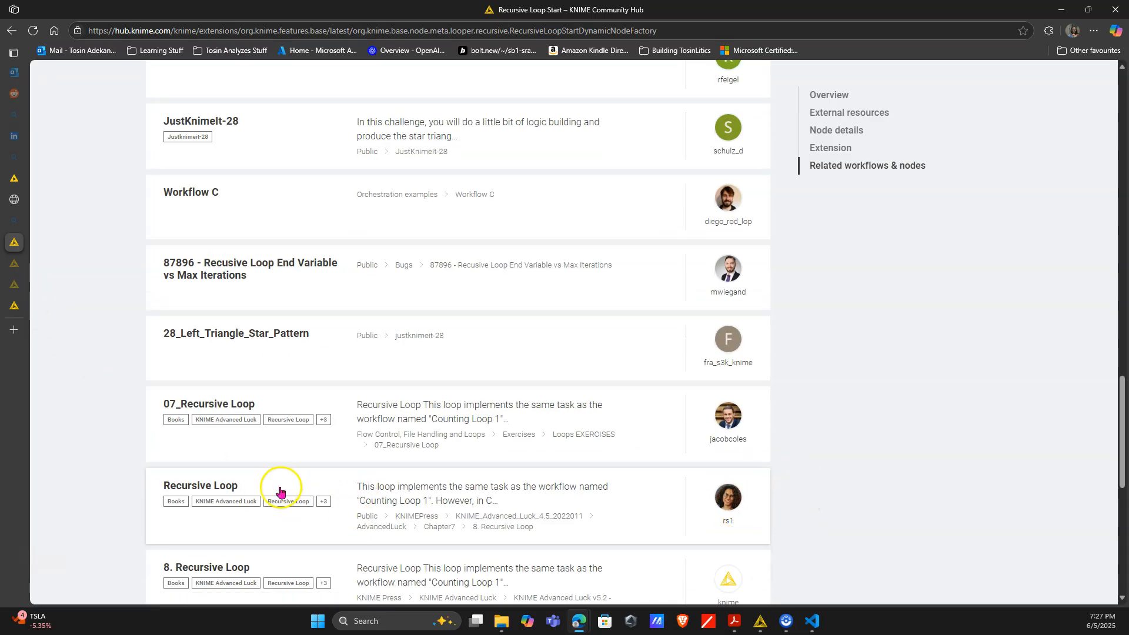
- Open the Recursive Loop example workflow page and examine how its loop nodes are connected
left_click(15, 305)
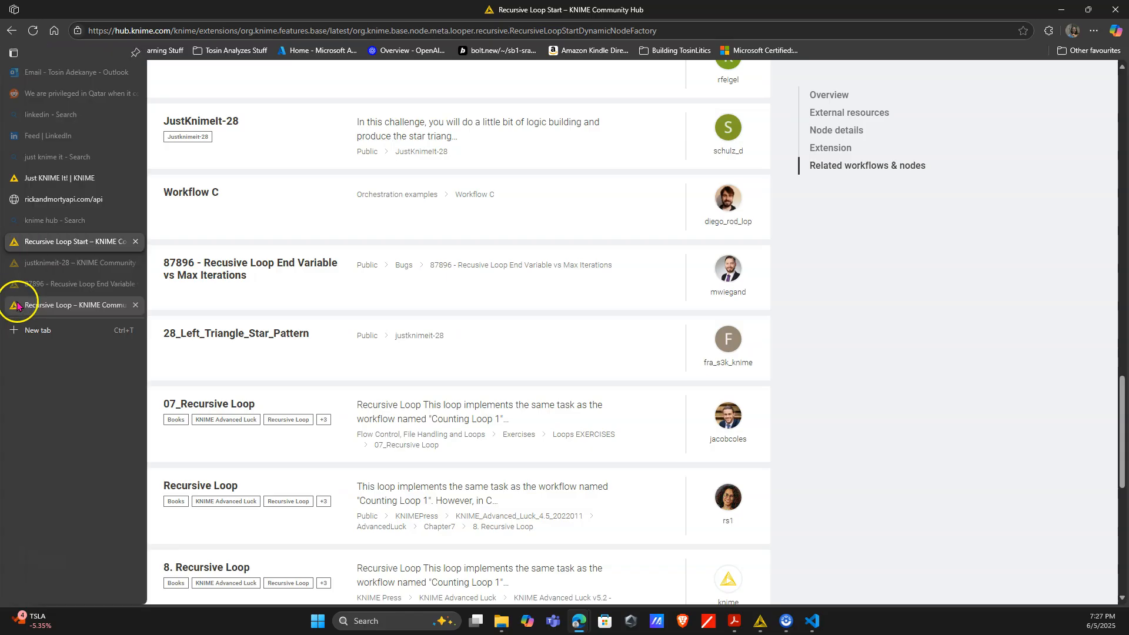
scroll(378, 254, "up", 2)
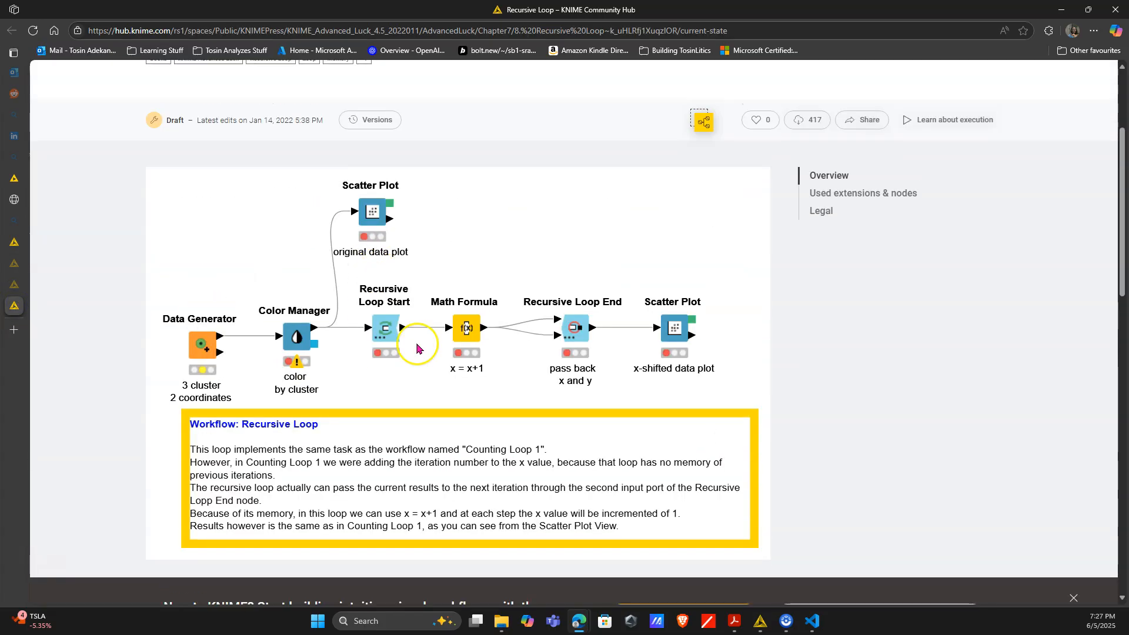
scroll(385, 301, "down", 1)
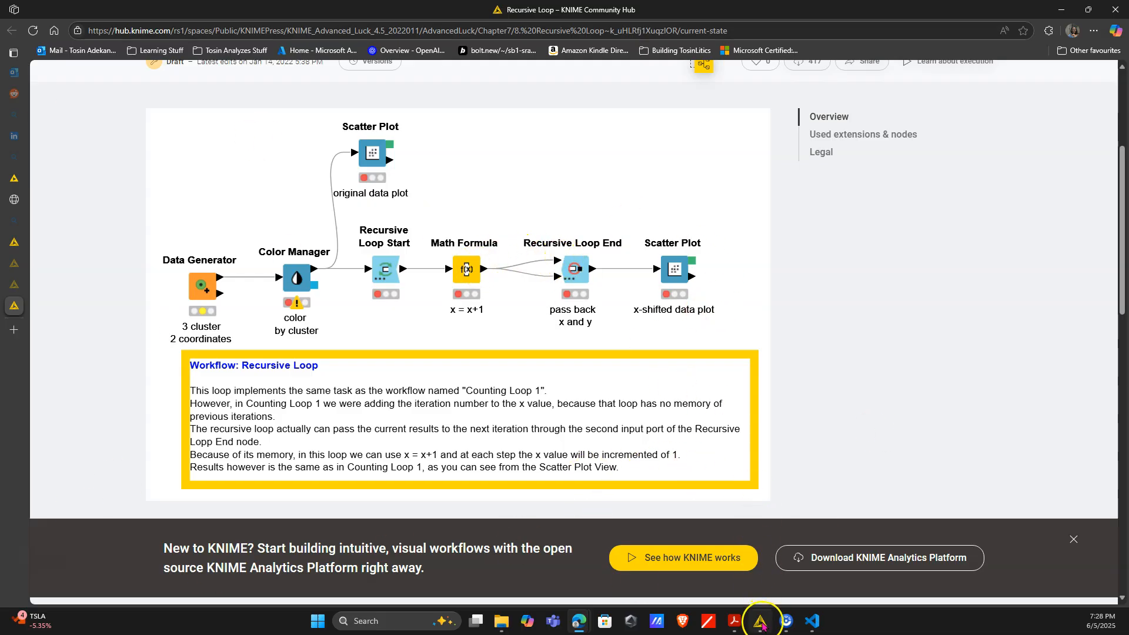
- Switch back to KNIME Analytics Platform and move Recursive Loop Start closer to the upper JSON Path node
mouse_move(768, 627)
left_click(764, 574)
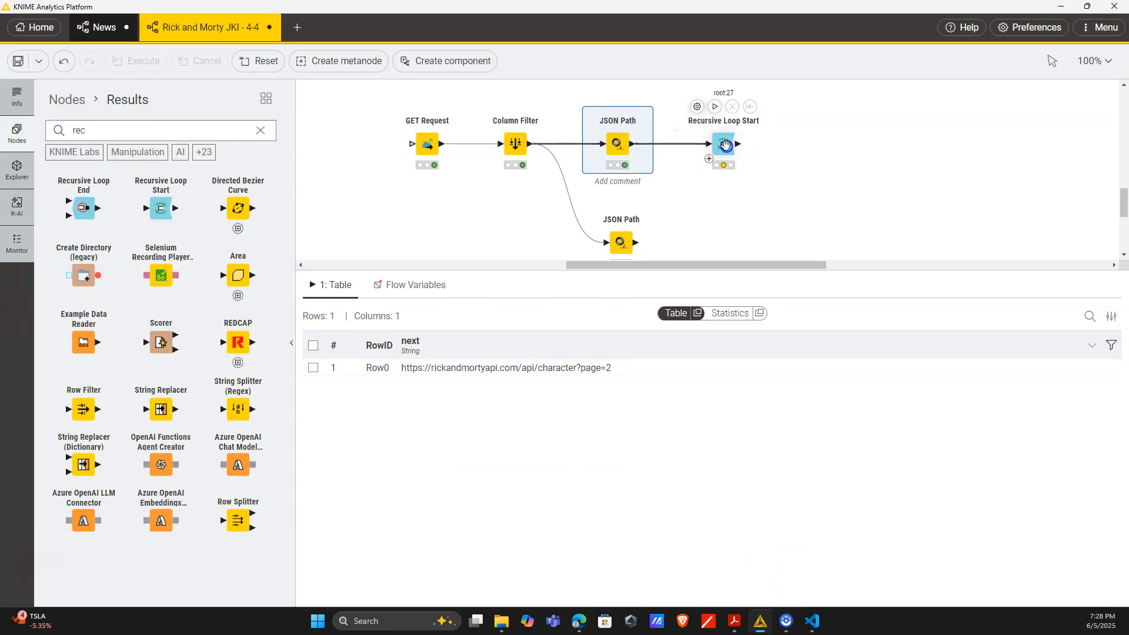
left_click_drag(725, 145, 699, 146)
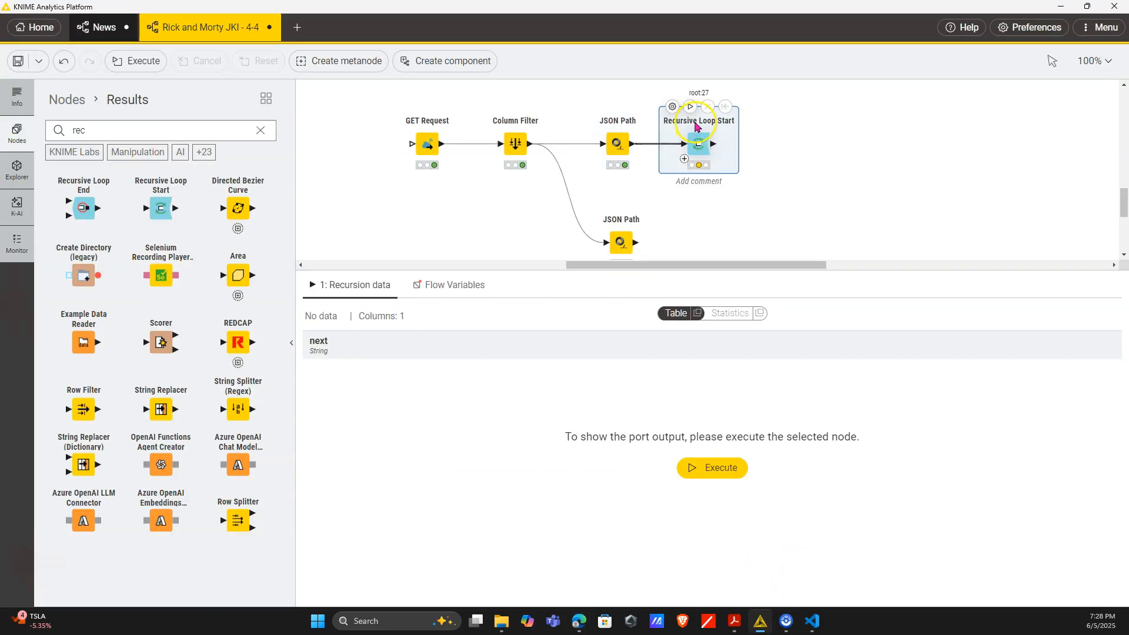
- Check the Recursive Loop Start configuration without changing it, and execute the node
left_click(673, 106)
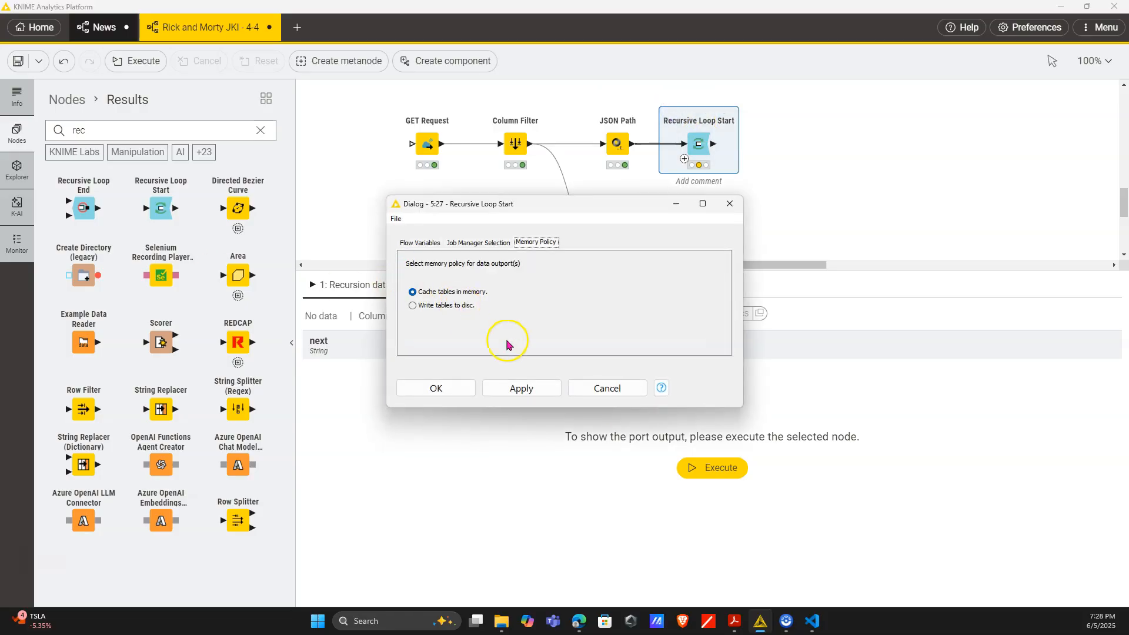
left_click(607, 388)
left_click(695, 105)
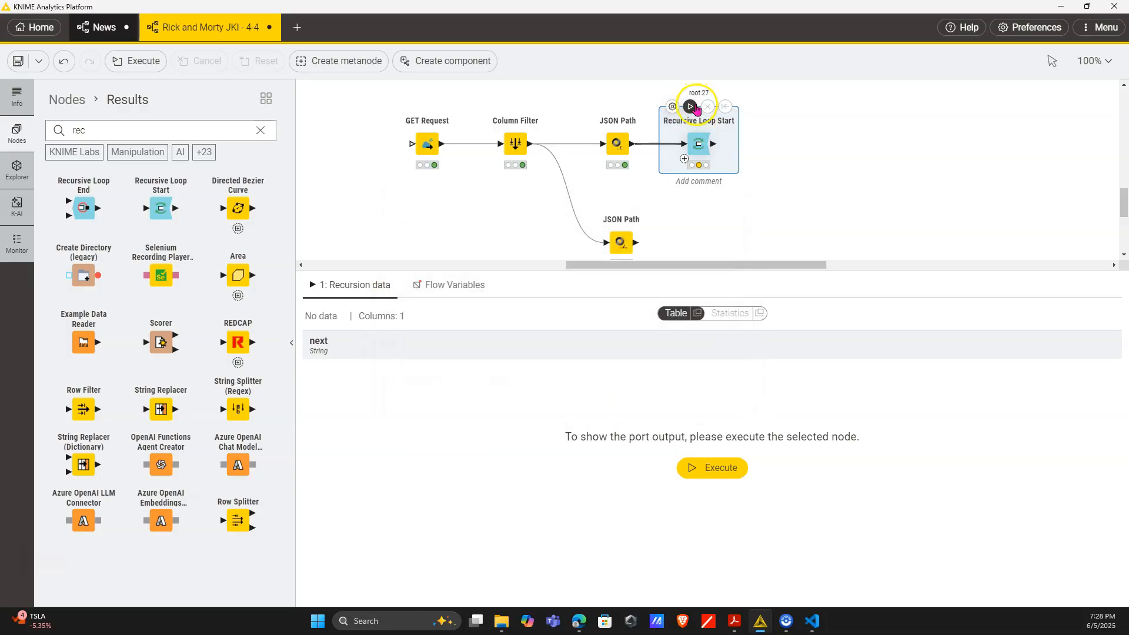
mouse_move(699, 161)
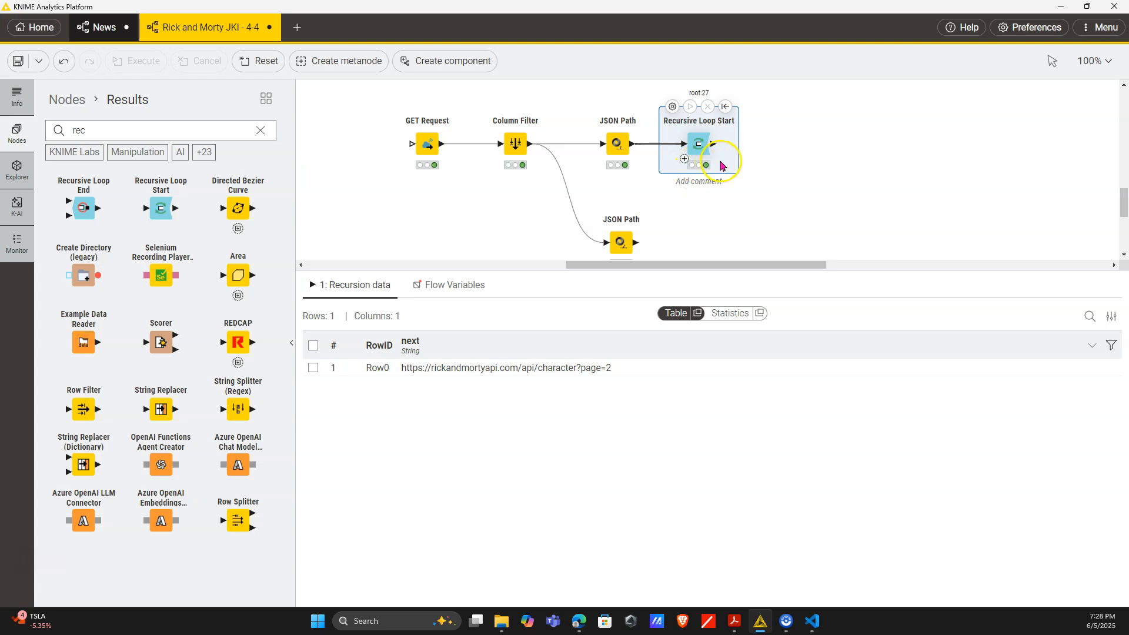
- Search the nodes for "get", add a GET Request and connect the Recursive Loop Start output to it
left_click(260, 130)
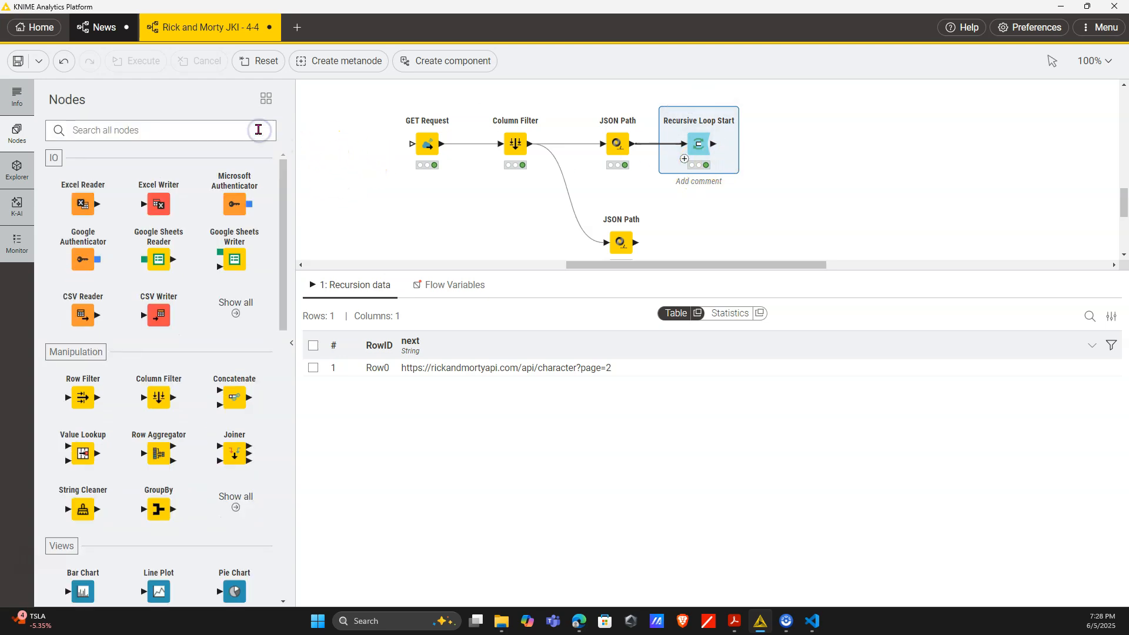
type("get")
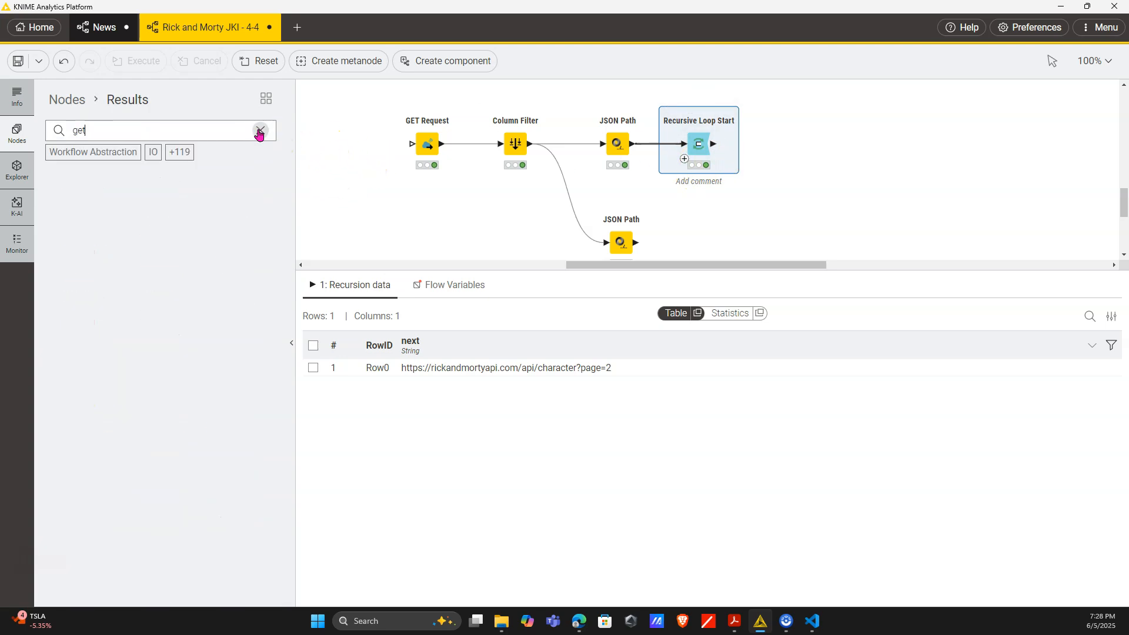
left_click_drag(90, 225, 819, 147)
left_click_drag(713, 143, 781, 143)
- Configure the new GET Request to take its URLs from the next column, and execute the node
left_click(759, 109)
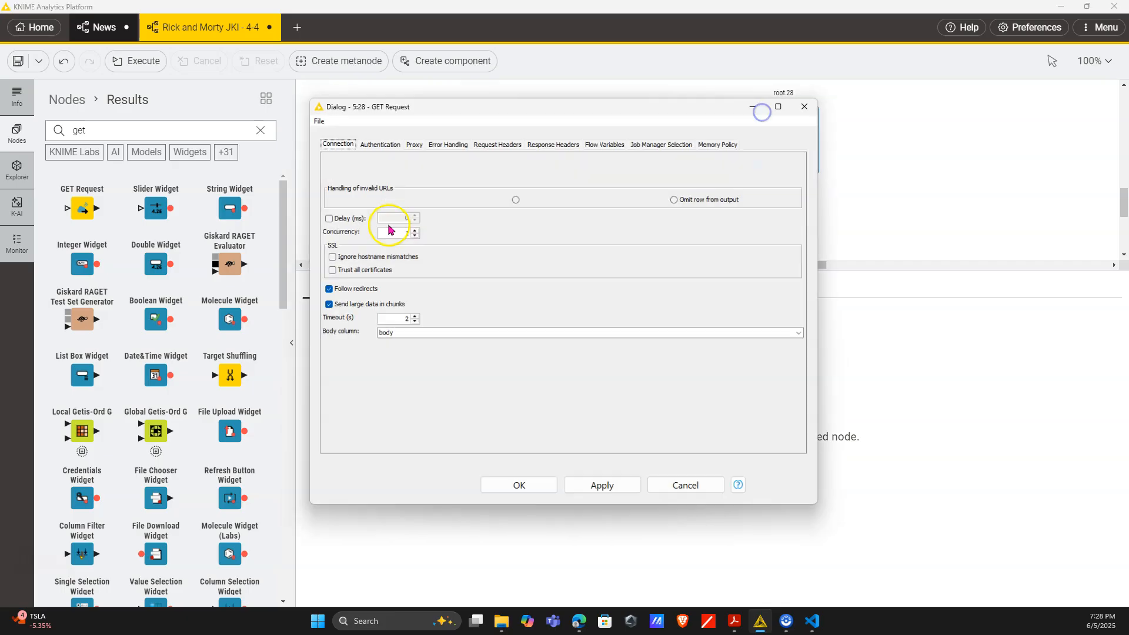
left_click(324, 172)
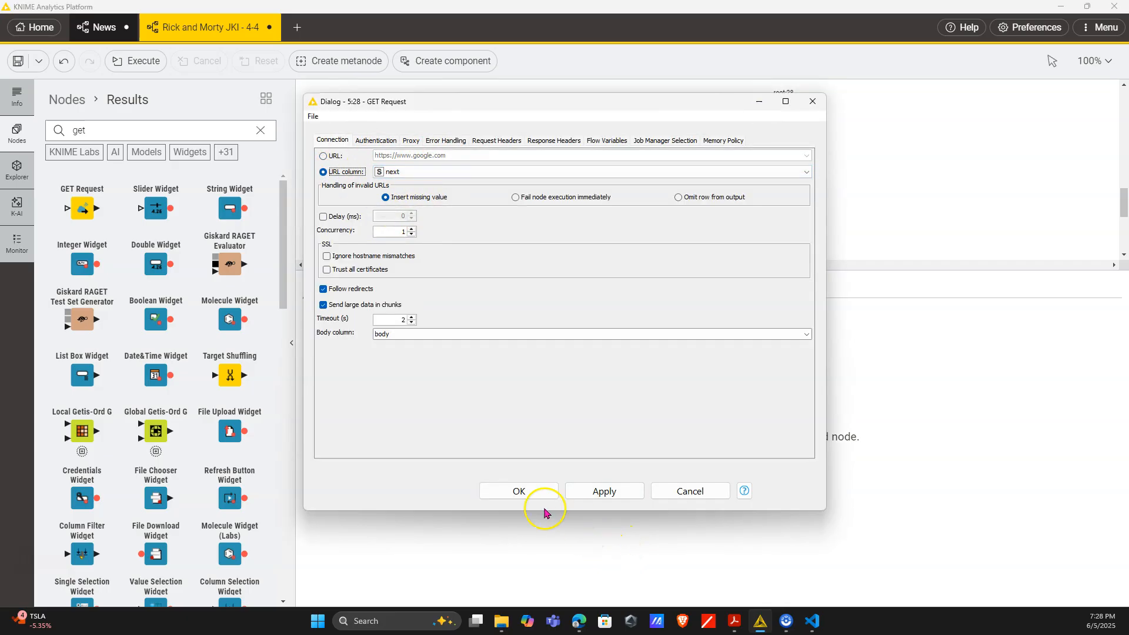
left_click(534, 491)
left_click(775, 106)
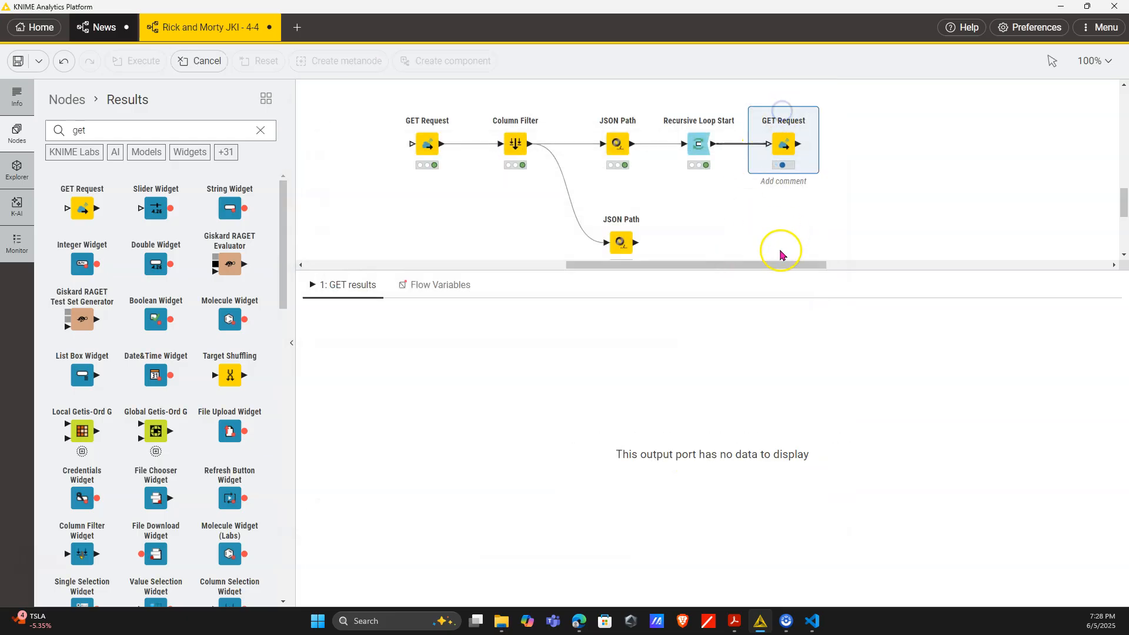
- Move the lower JSON Path node beneath the new GET Request and show the GET Request's output table
left_click_drag(778, 255, 874, 265)
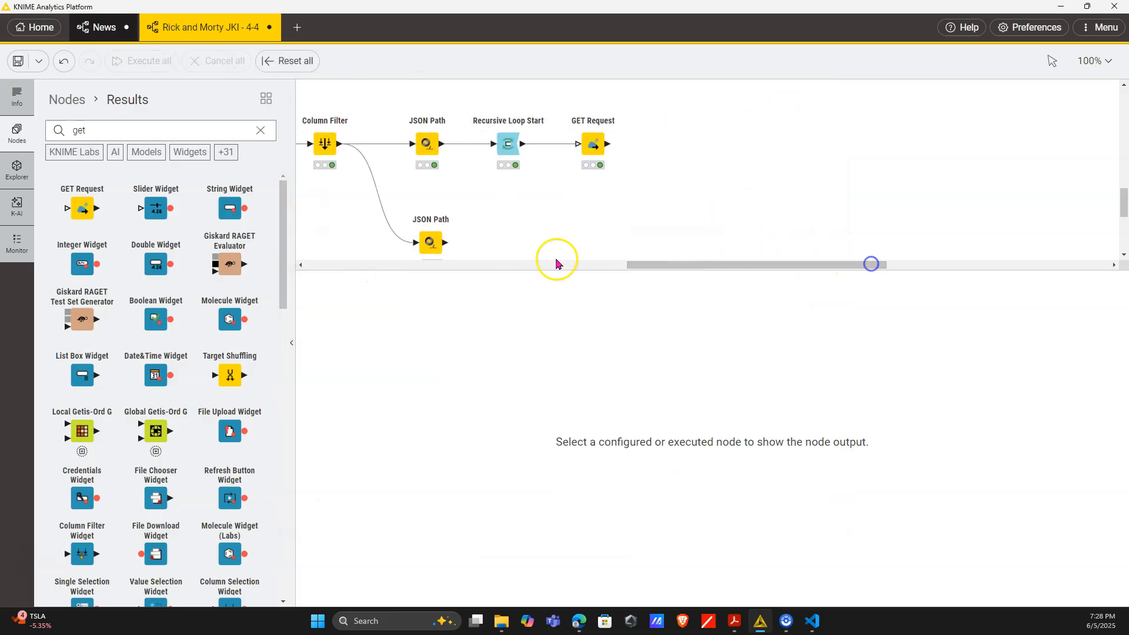
left_click_drag(429, 246, 587, 240)
left_click(597, 144)
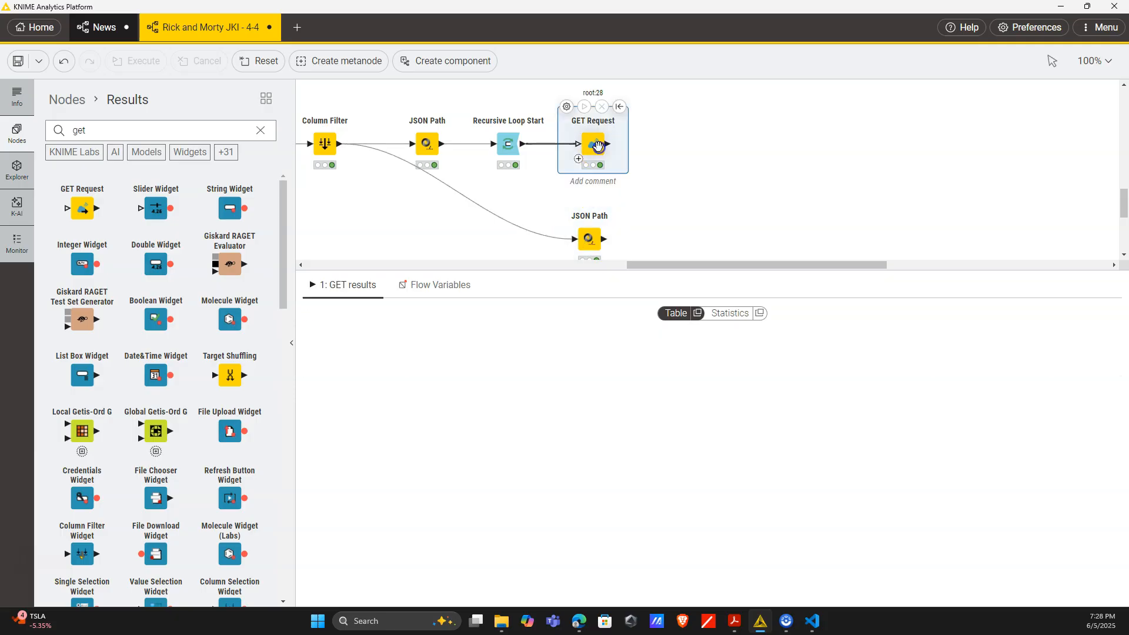
- Search the nodes for "js", add two JSON Path nodes and connect the new GET Request output to the upper one
left_click(259, 134)
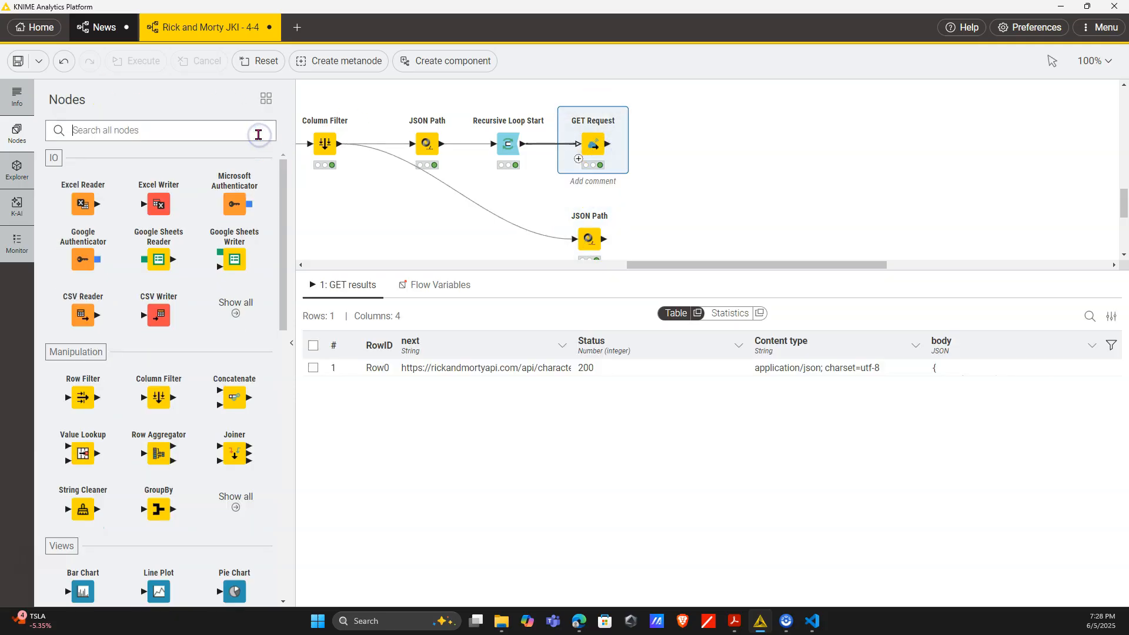
type("js")
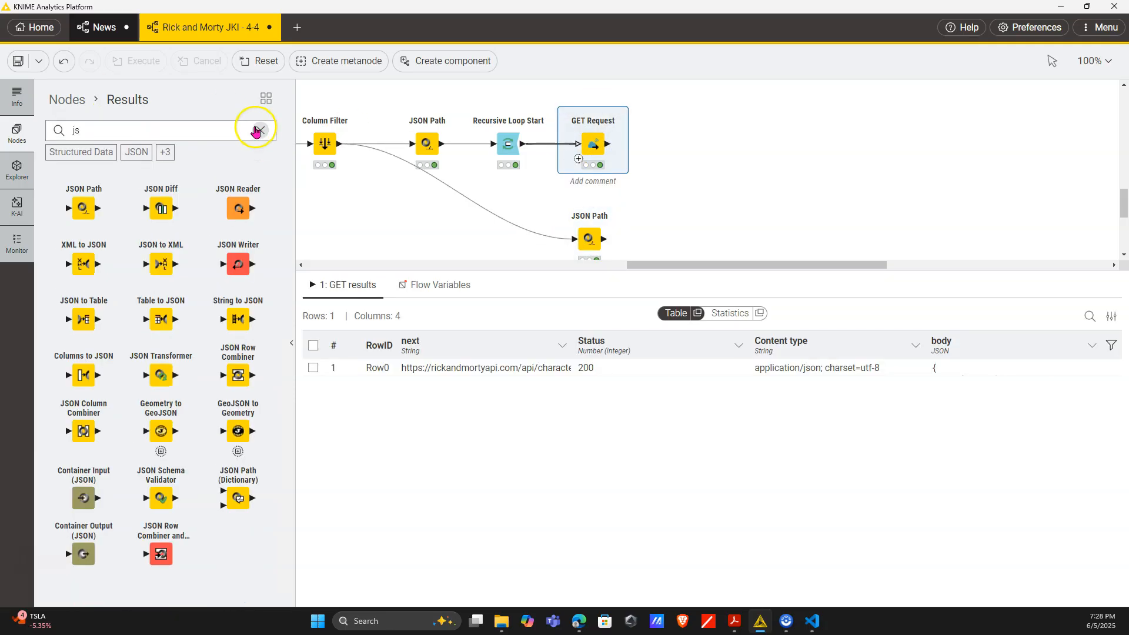
left_click_drag(84, 220, 706, 237)
left_click_drag(608, 144, 689, 144)
left_click(264, 154)
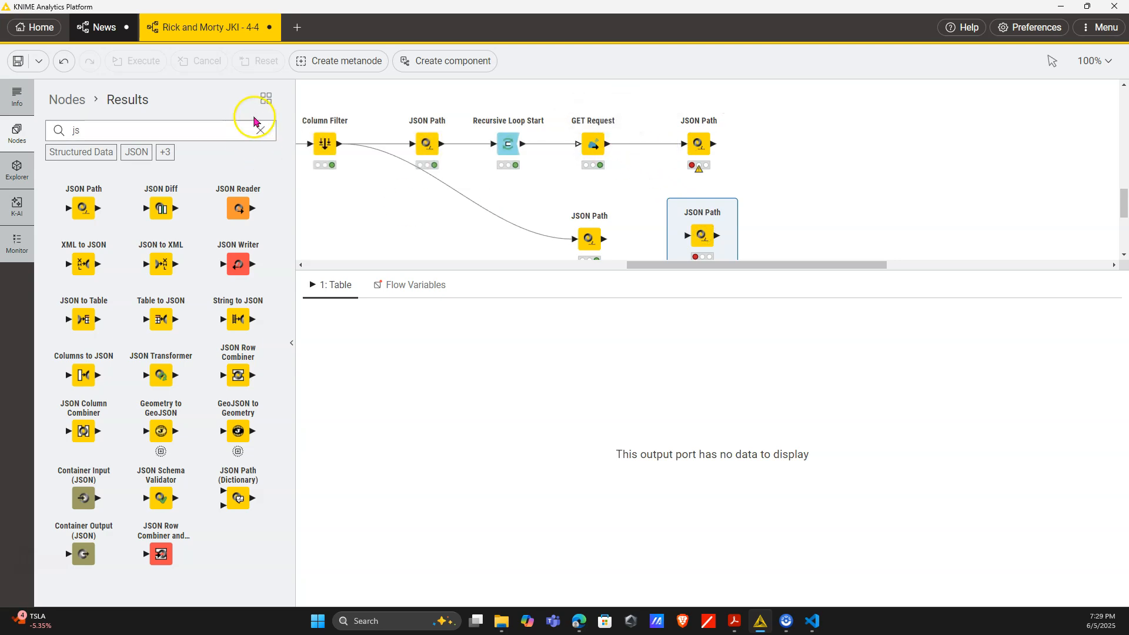
- Search the nodes for "recu", add a Recursive Loop End and connect the outputs of both JSON Path nodes after the GET Request to it
left_click(260, 130)
type("res")
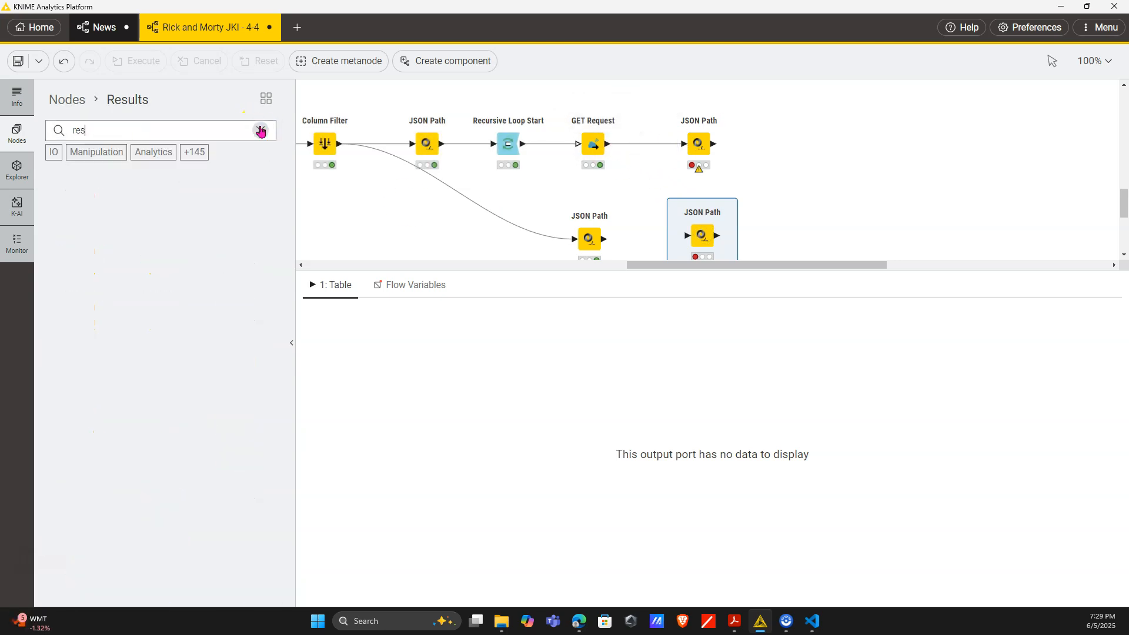
key("BackSpace")
type("cu")
left_click_drag(86, 224, 825, 139)
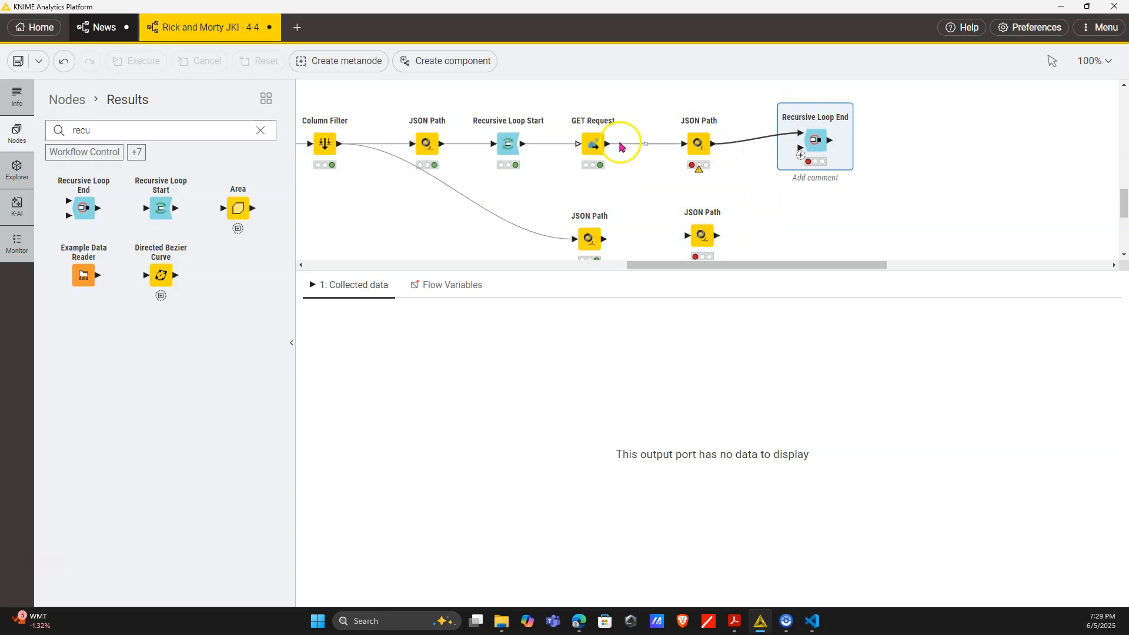
left_click_drag(608, 143, 800, 148)
left_click(749, 206)
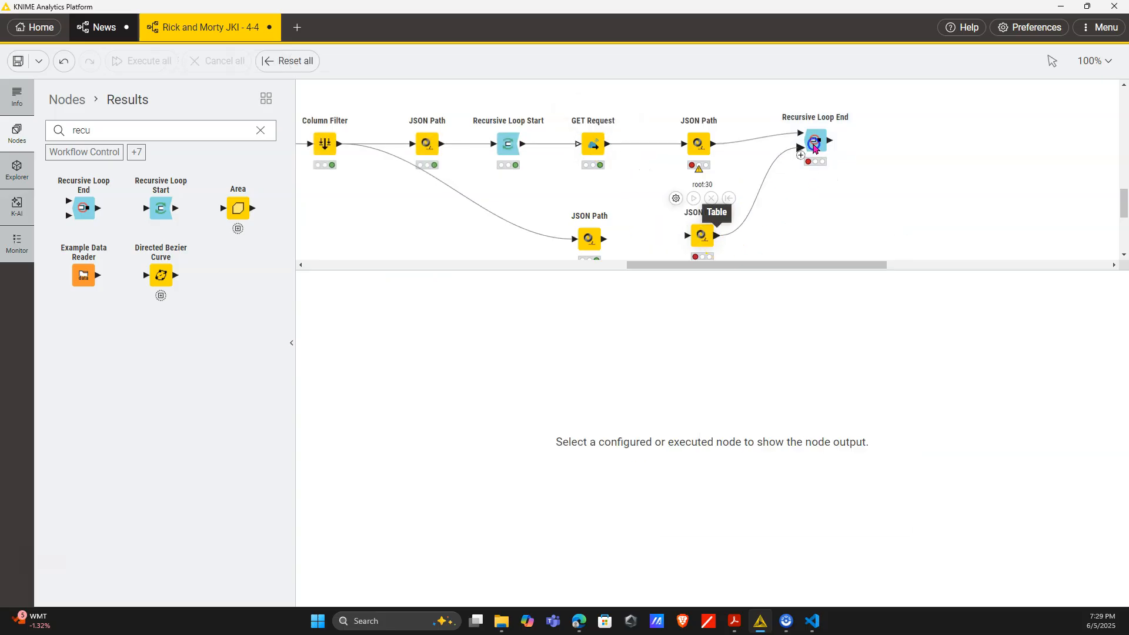
- Enlarge the workflow canvas area and show the output table of the Recursive Loop Start
scroll(788, 182, "down", 2)
scroll(373, 144, "up", 4)
scroll(706, 151, "down", 5)
left_click_drag(733, 270, 736, 356)
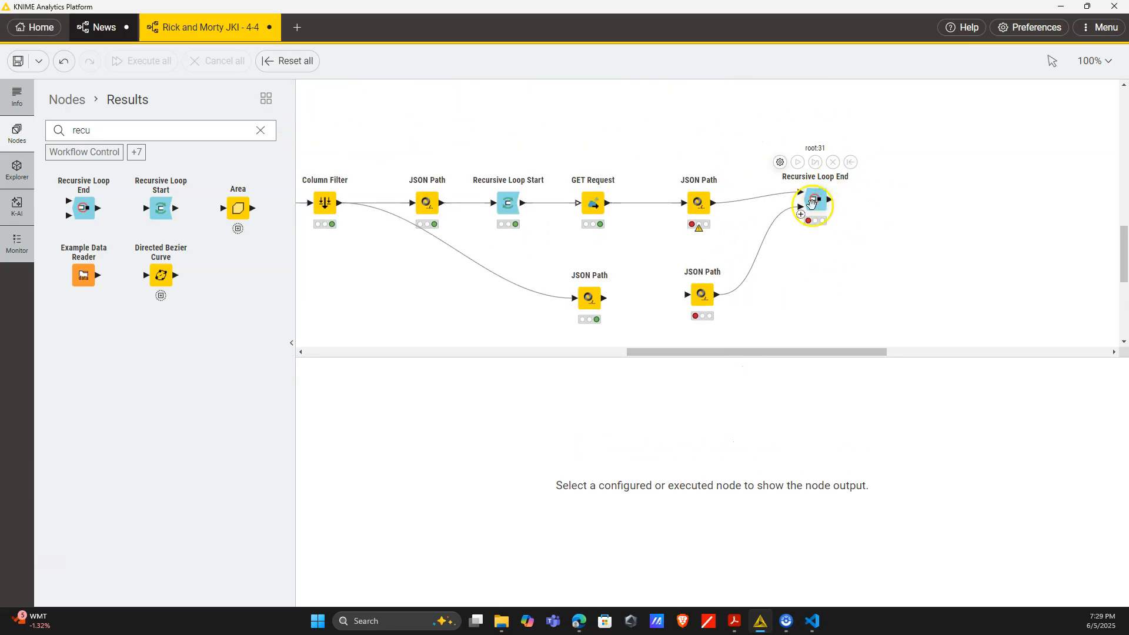
scroll(812, 200, "down", 1)
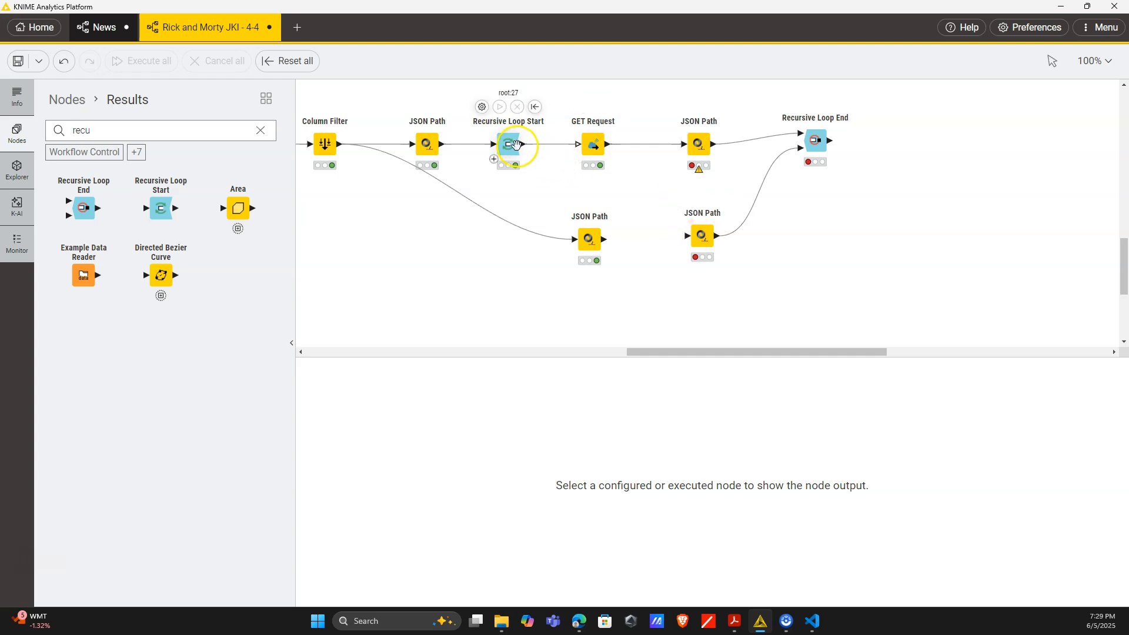
left_click(514, 145)
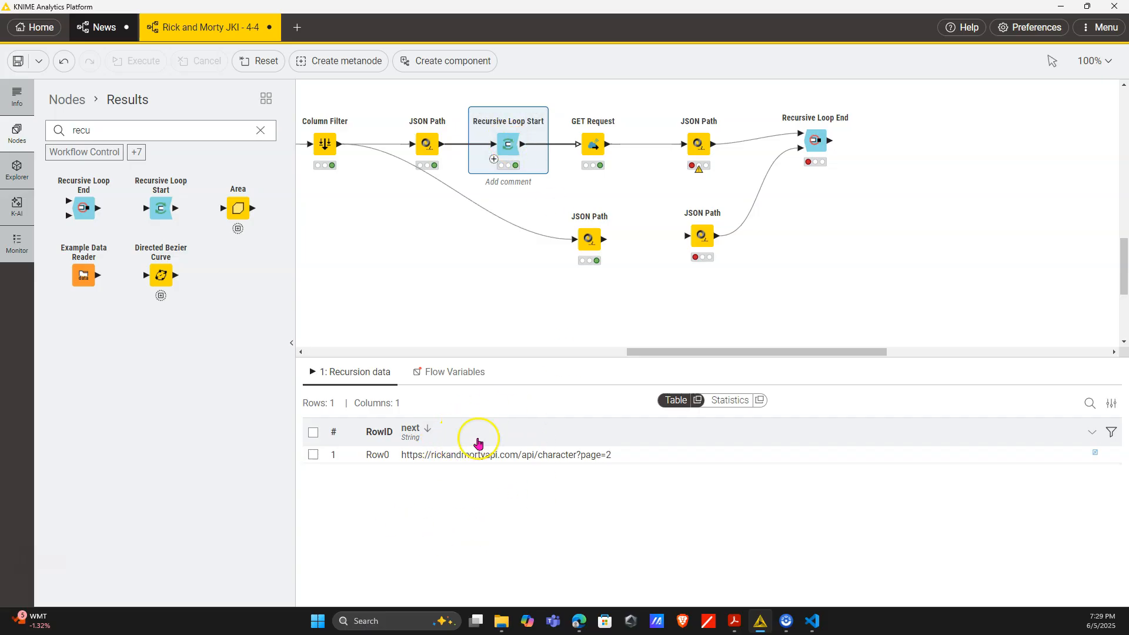
- Search the nodes for "col" and insert a Column Filter between the GET Request and the JSON Path feeding the lower Recursive Loop End input
left_click(259, 131)
type("col")
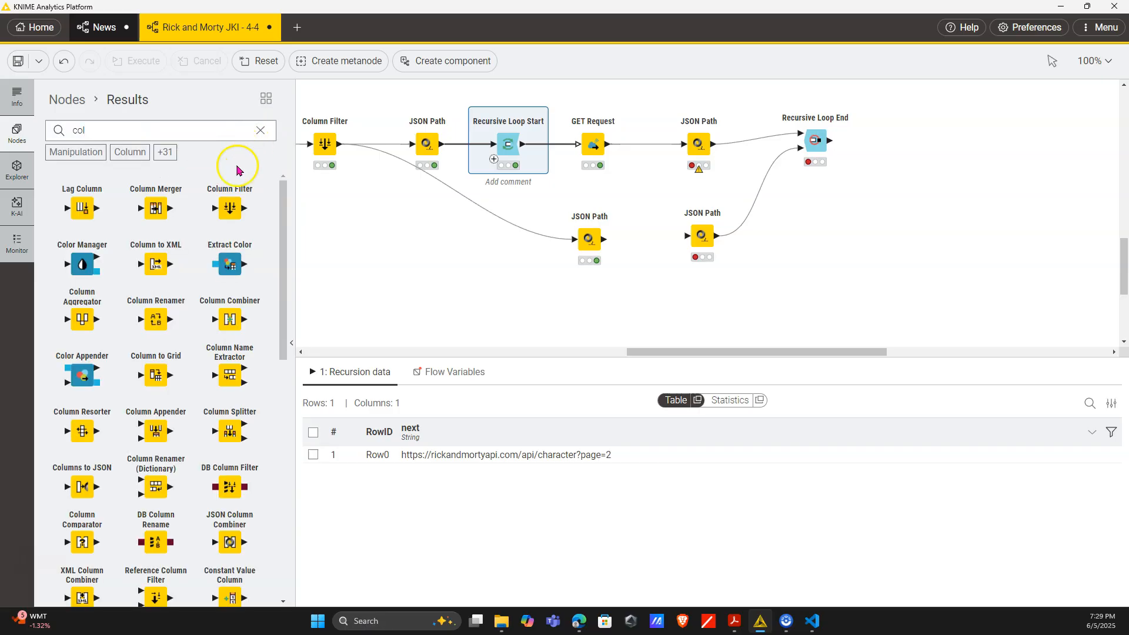
left_click_drag(230, 207, 538, 291)
left_click_drag(658, 224, 650, 238)
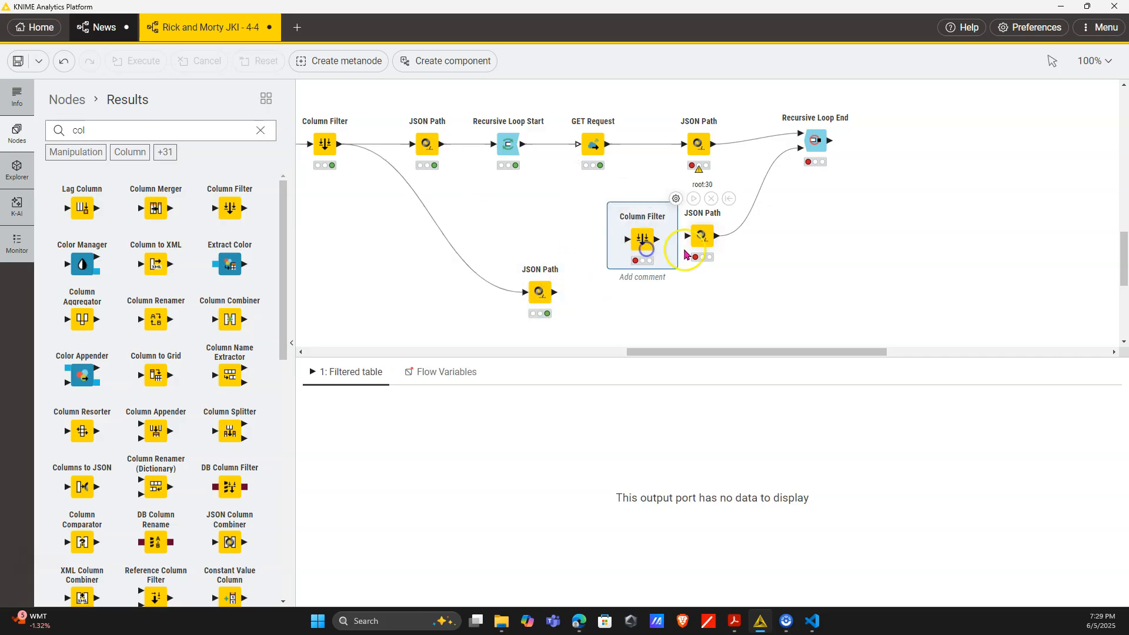
left_click(592, 148)
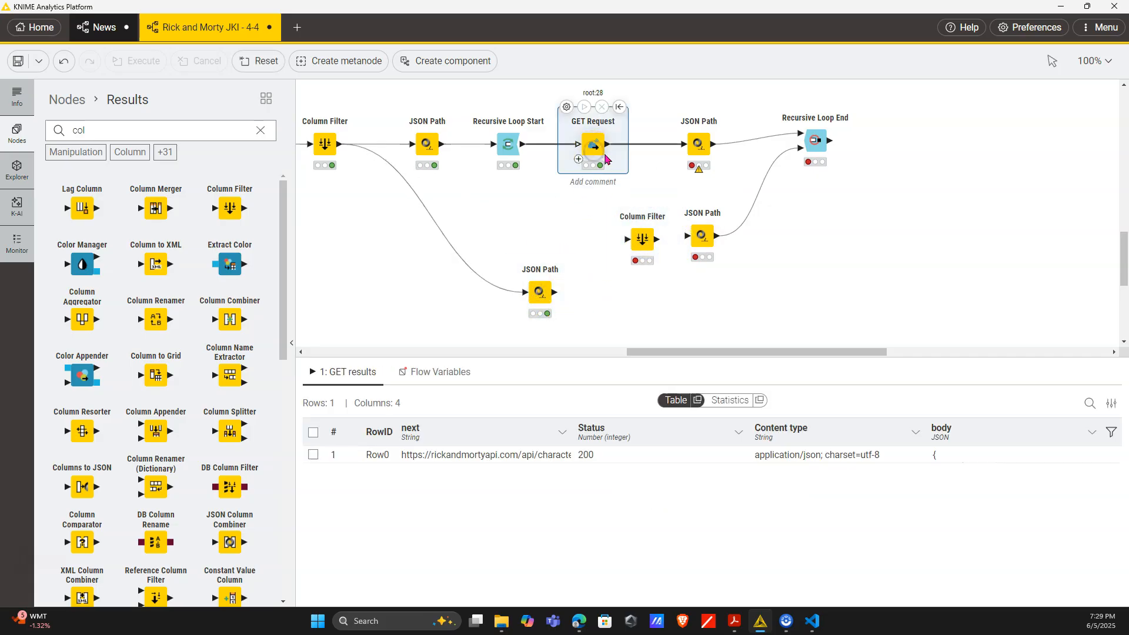
mouse_move(643, 238)
left_mouse_down()
mouse_move(647, 109)
mouse_move(648, 237)
mouse_move(691, 237)
mouse_move(639, 238)
left_mouse_up()
left_click(645, 235)
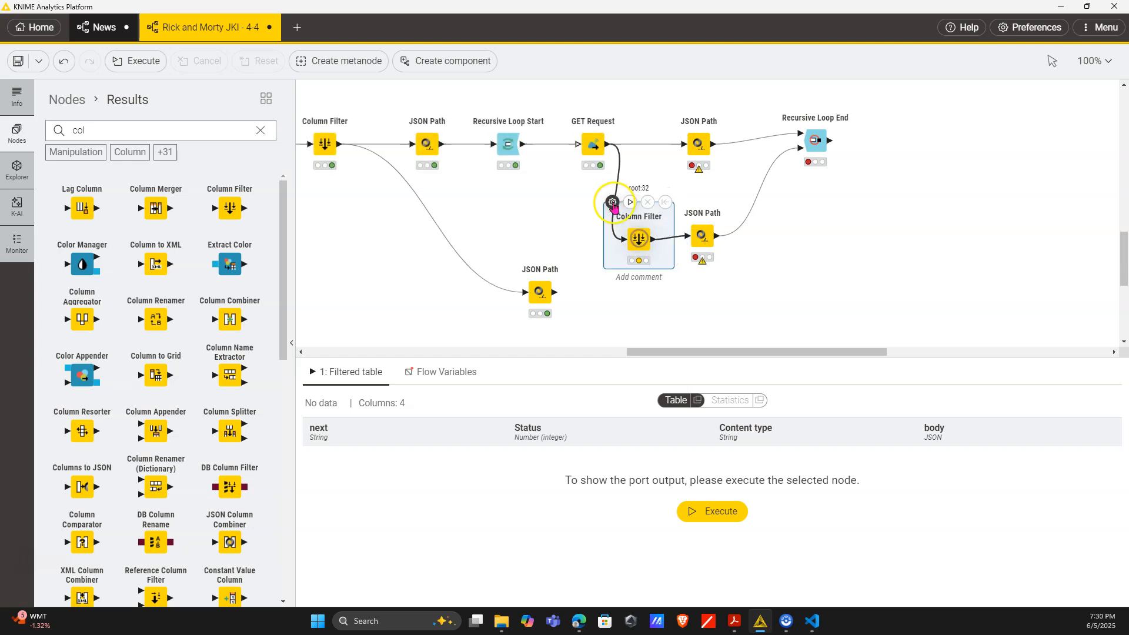
- Configure the new Column Filter to include only the body column, and execute it
left_click(613, 203)
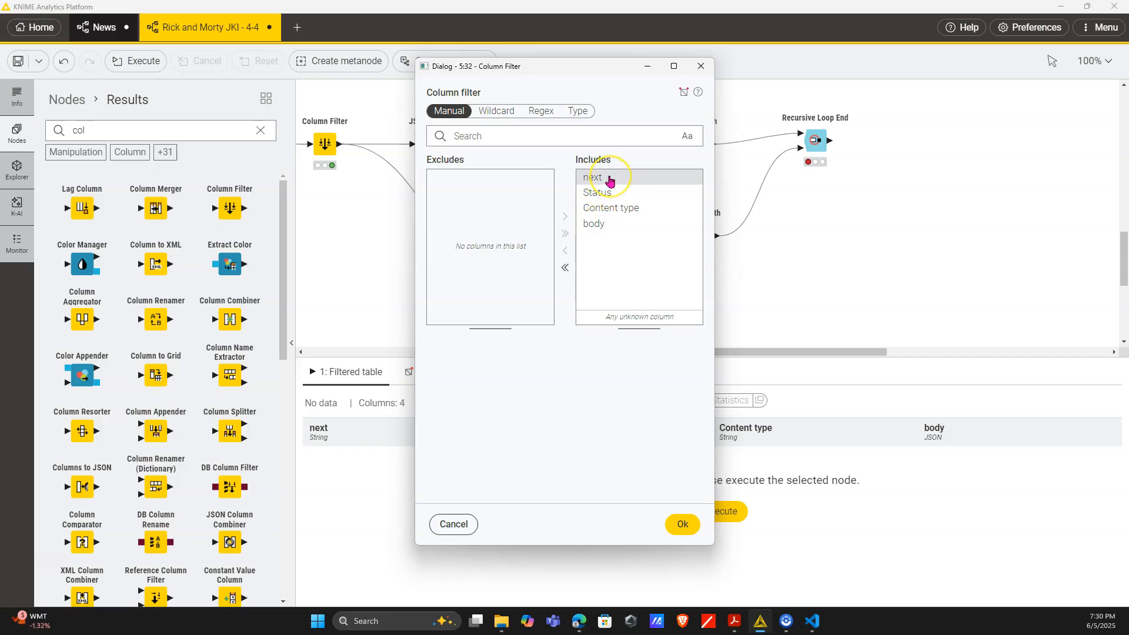
left_click(609, 184)
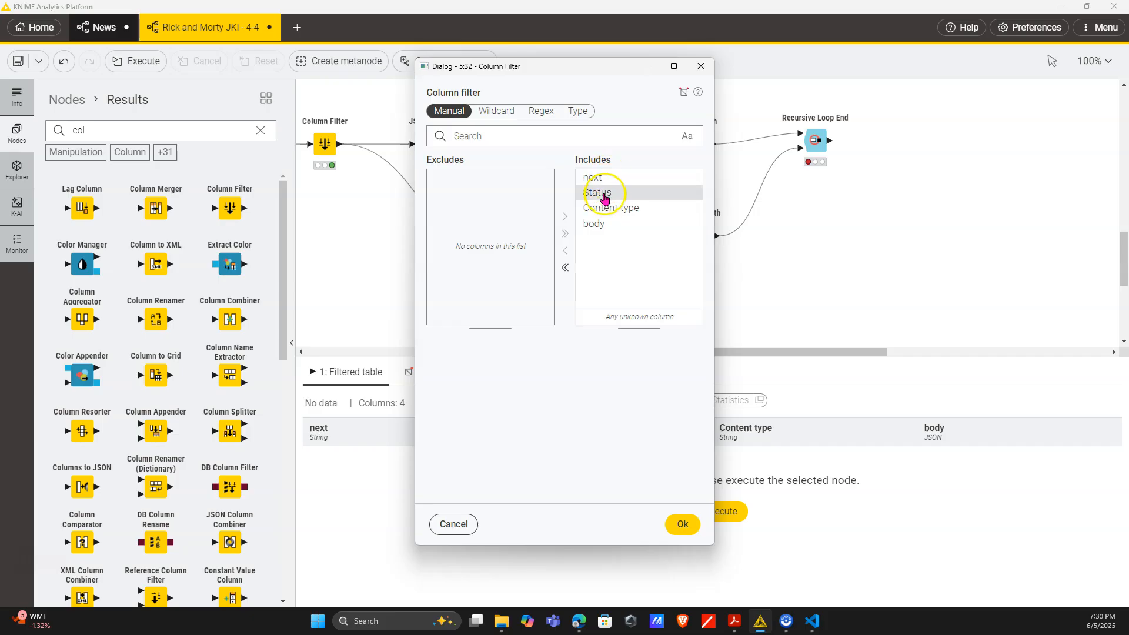
left_click(601, 211)
left_click(565, 268)
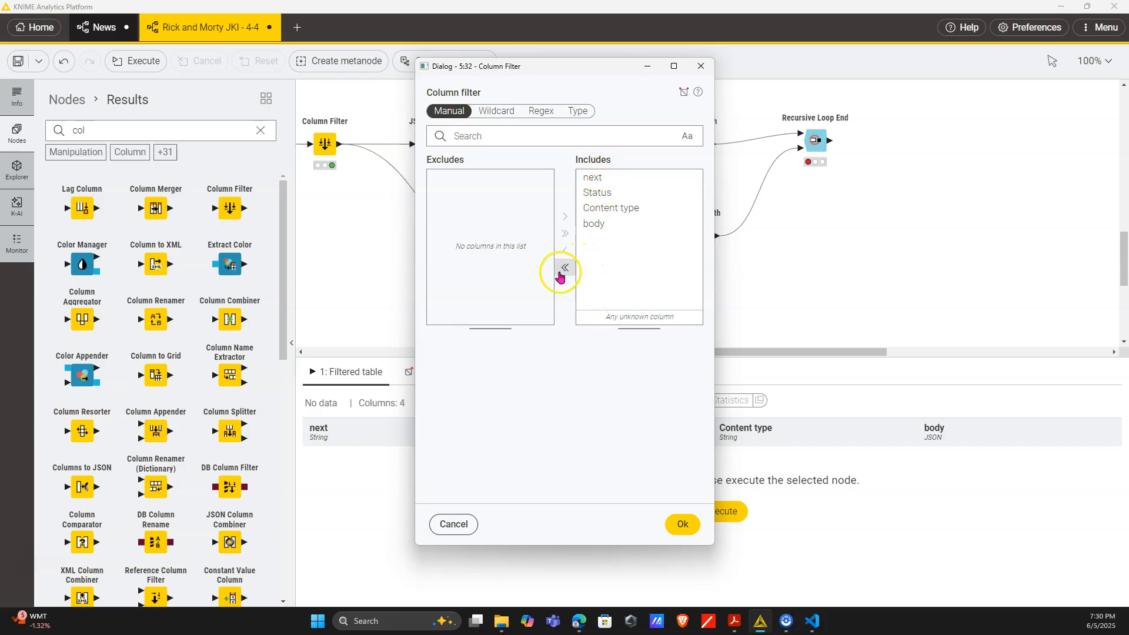
double_click(459, 231)
left_click(693, 522)
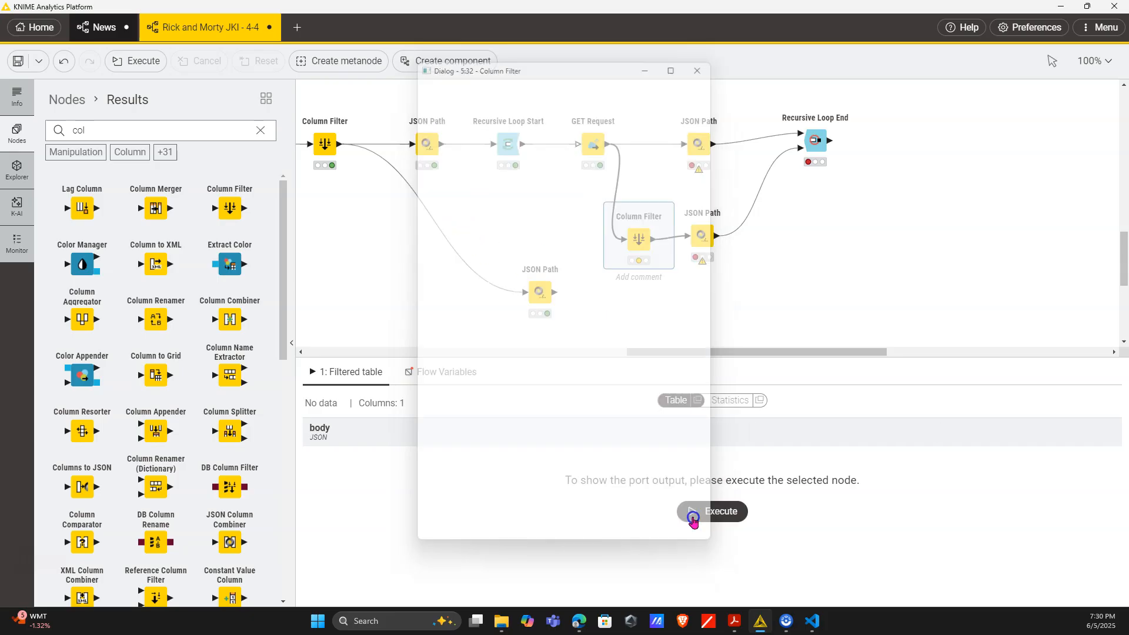
left_click(695, 244)
left_click(638, 241)
left_click(630, 203)
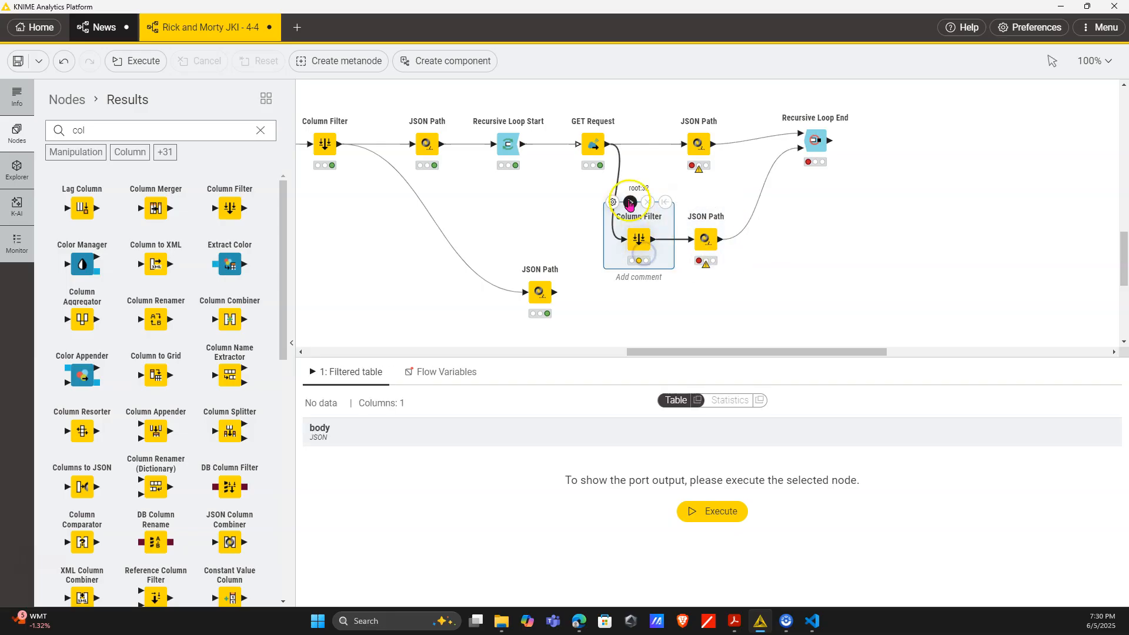
- Configure the JSON Path after the new Column Filter with a single query for the next value under info, and execute it
left_click(685, 206)
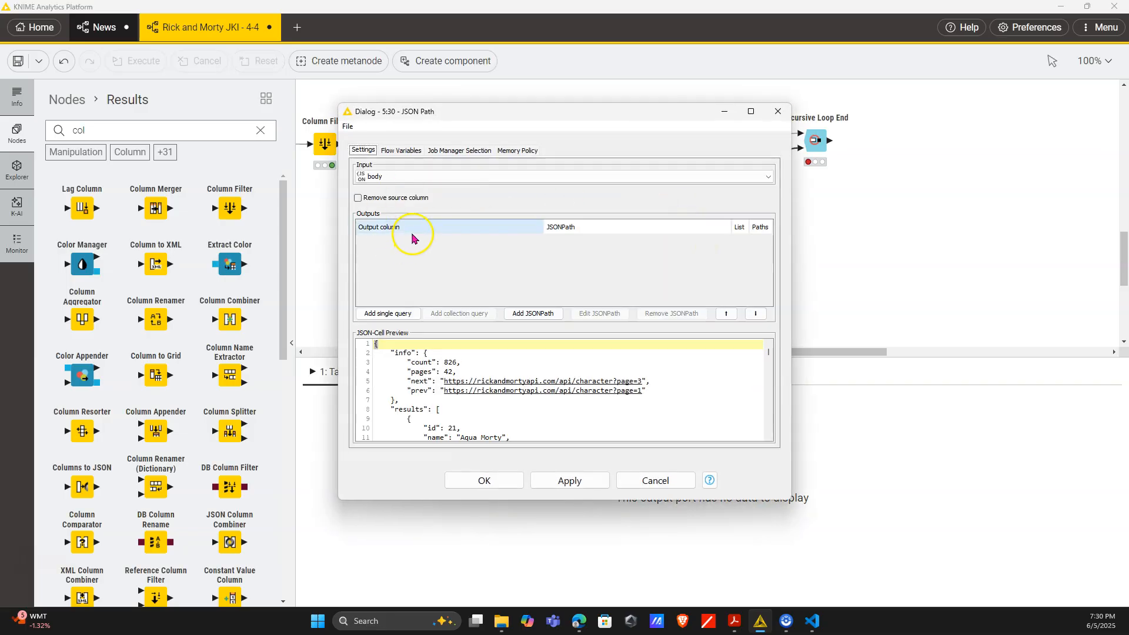
left_click(456, 382)
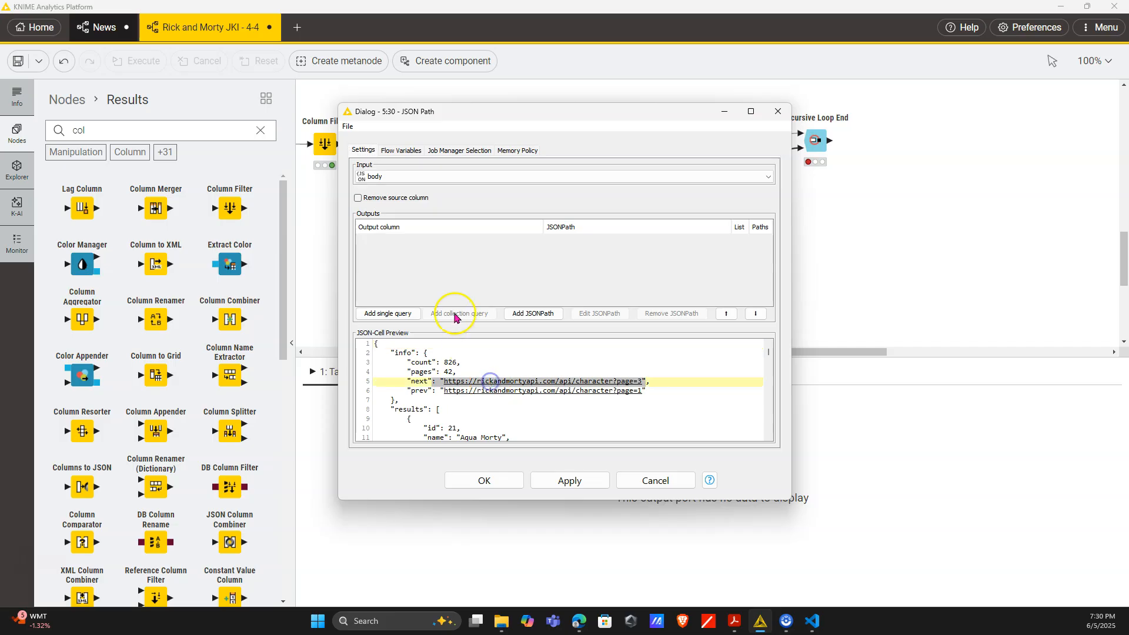
left_click(388, 314)
left_click(484, 481)
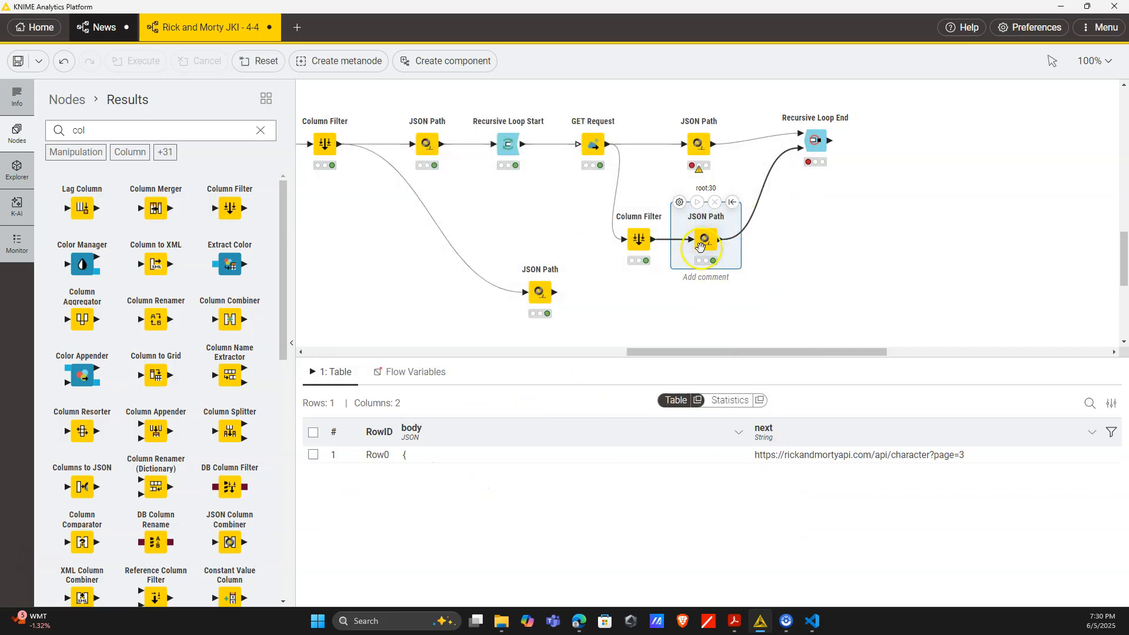
- Enable source column removal in that JSON Path and execute it, then show the Recursive Loop Start output for comparison
left_click(680, 202)
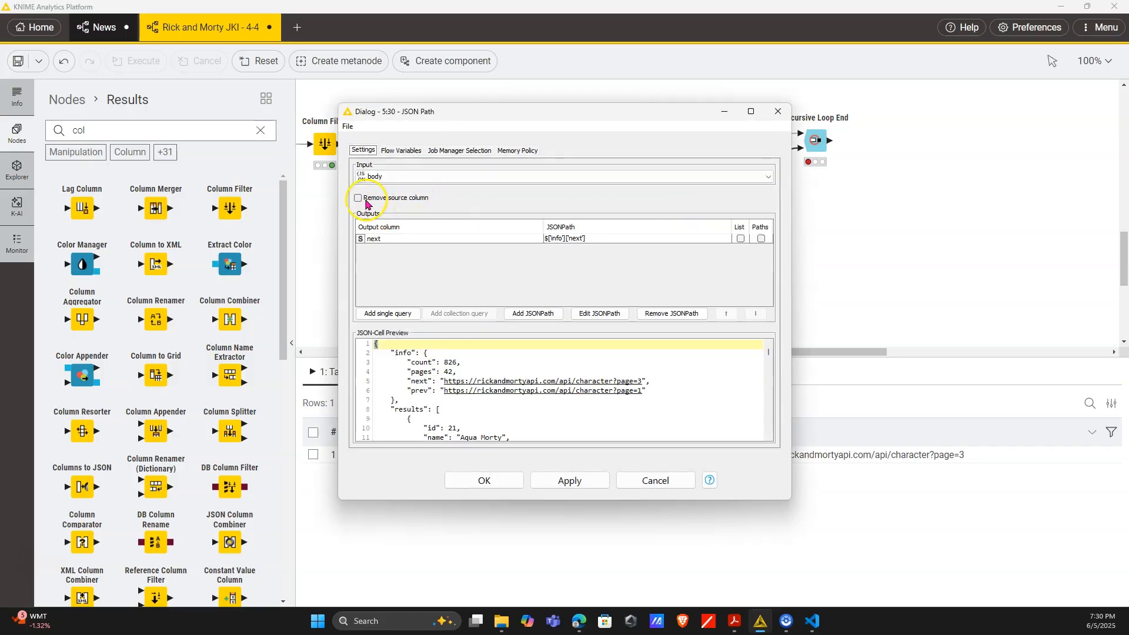
left_click(484, 479)
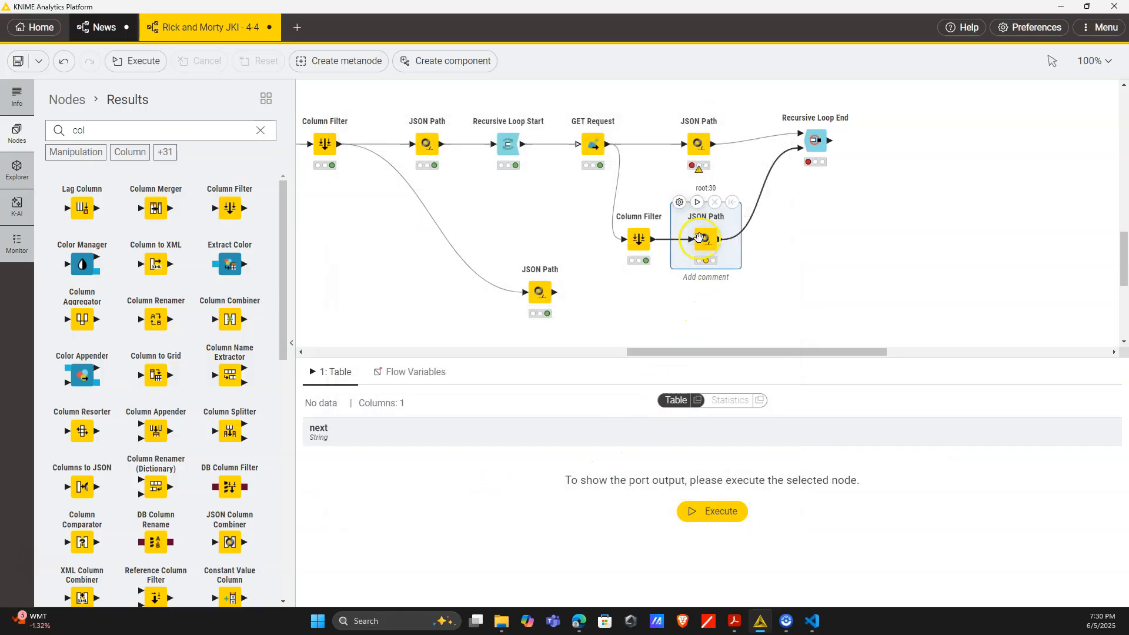
left_click(697, 202)
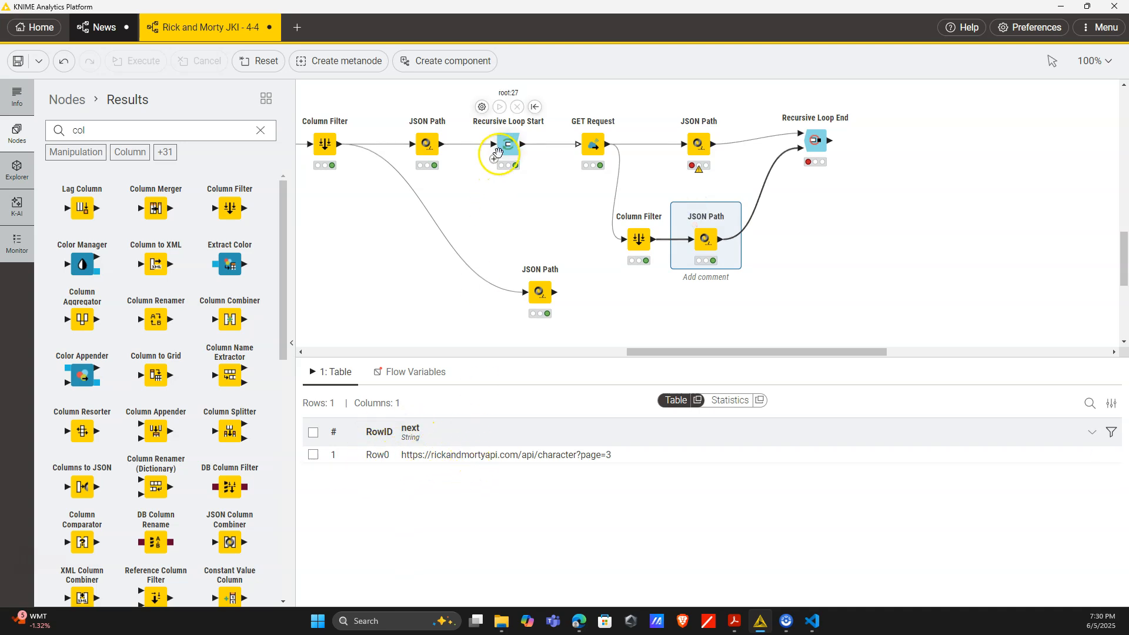
left_click(507, 151)
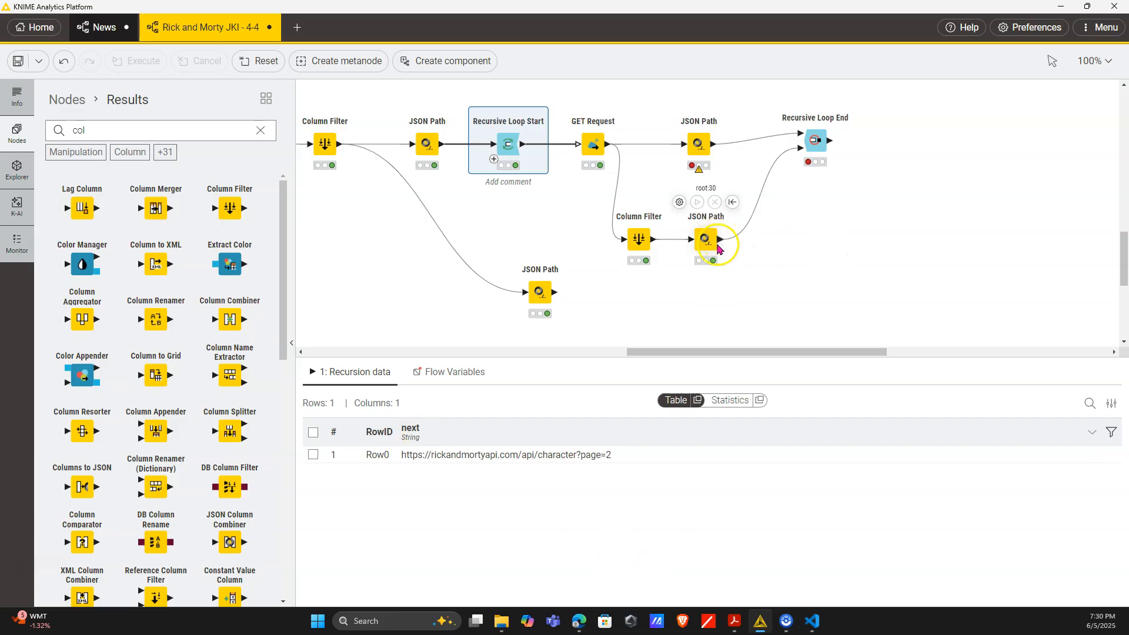
- Configure the JSON Path after the GET Request to remove the source column and output collection queries for the results' ids and names
double_click(697, 143)
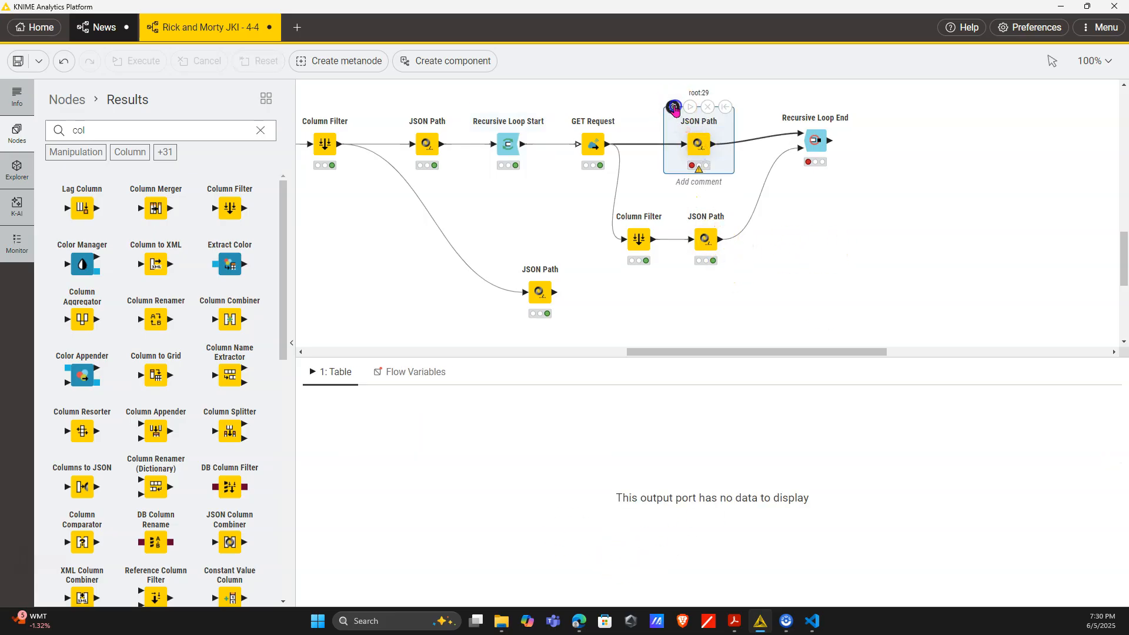
left_click(358, 198)
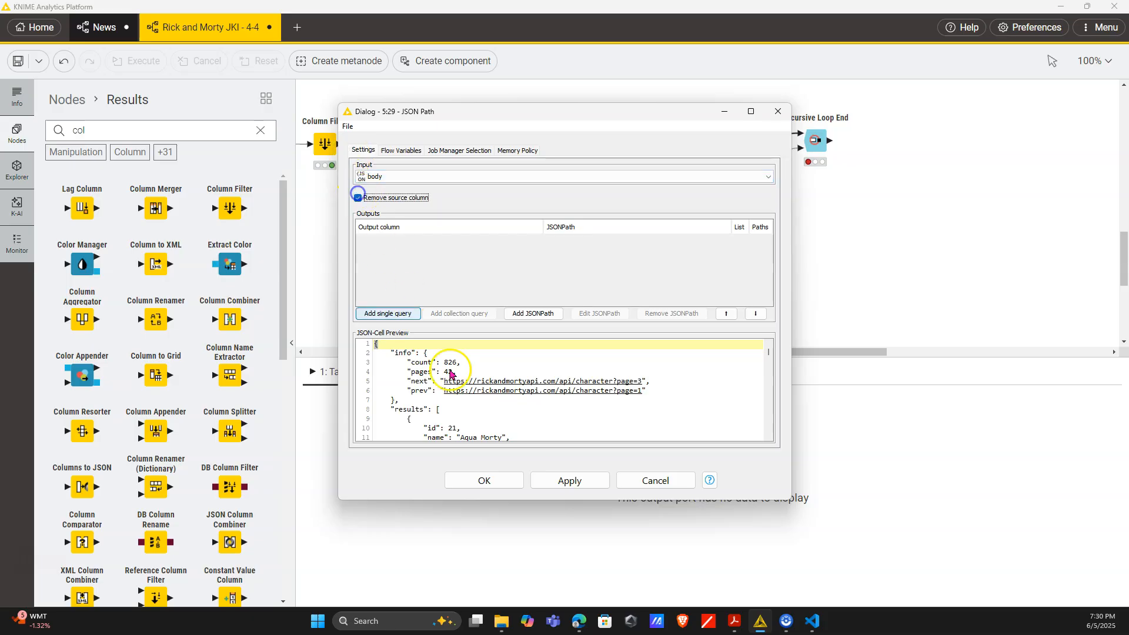
scroll(462, 400, "down", 1)
left_click(452, 401)
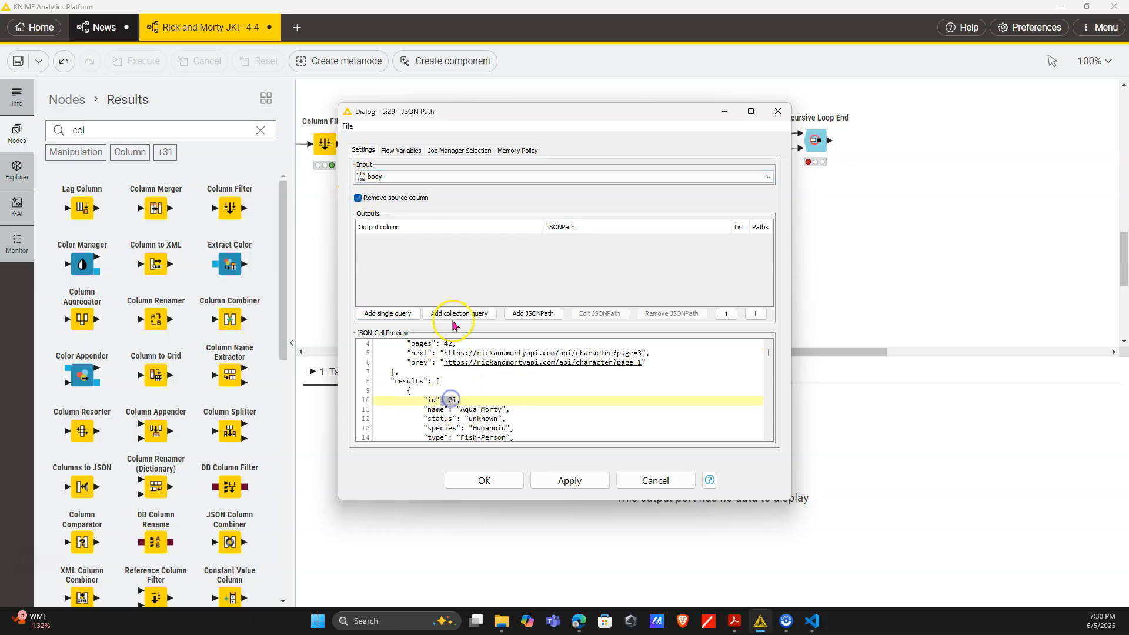
left_click(459, 313)
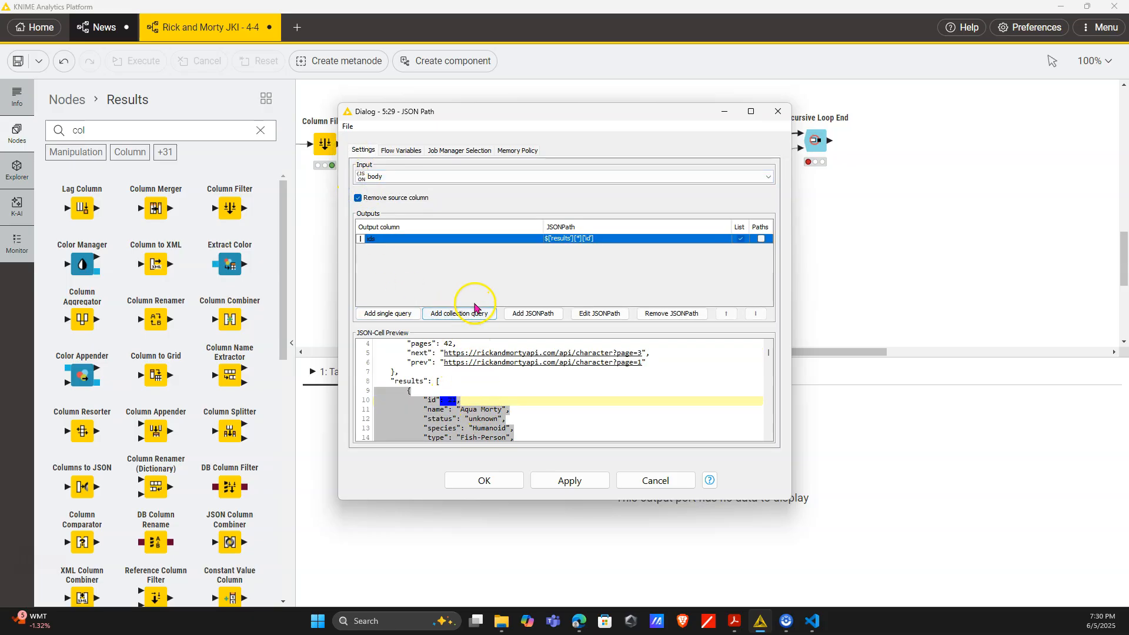
left_click(475, 306)
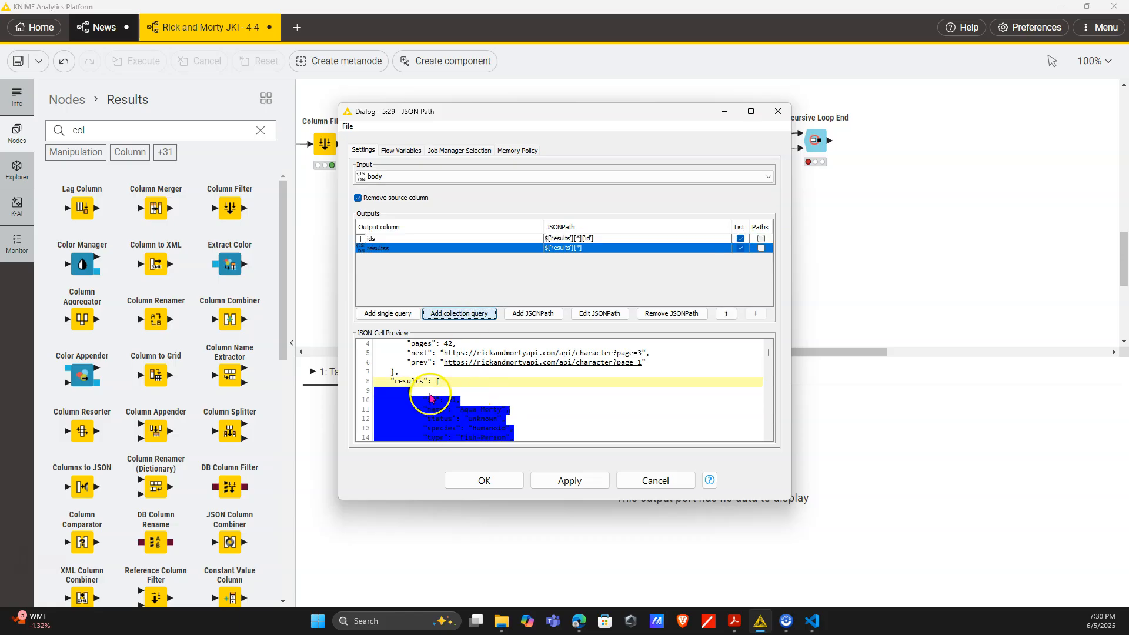
left_click(671, 313)
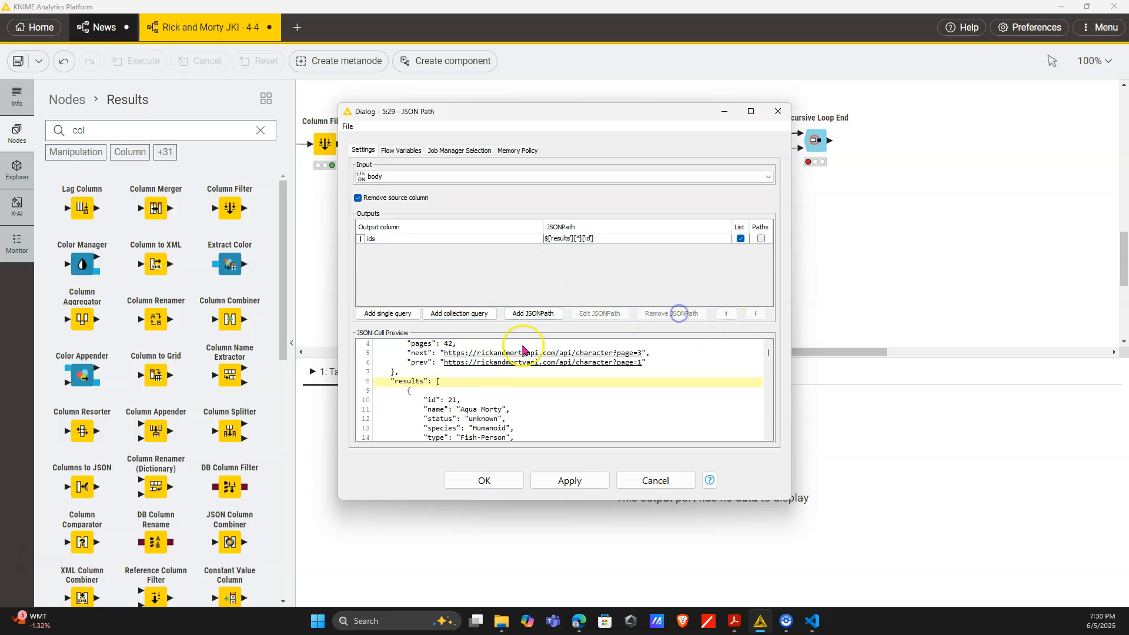
left_click(462, 411)
left_click(457, 313)
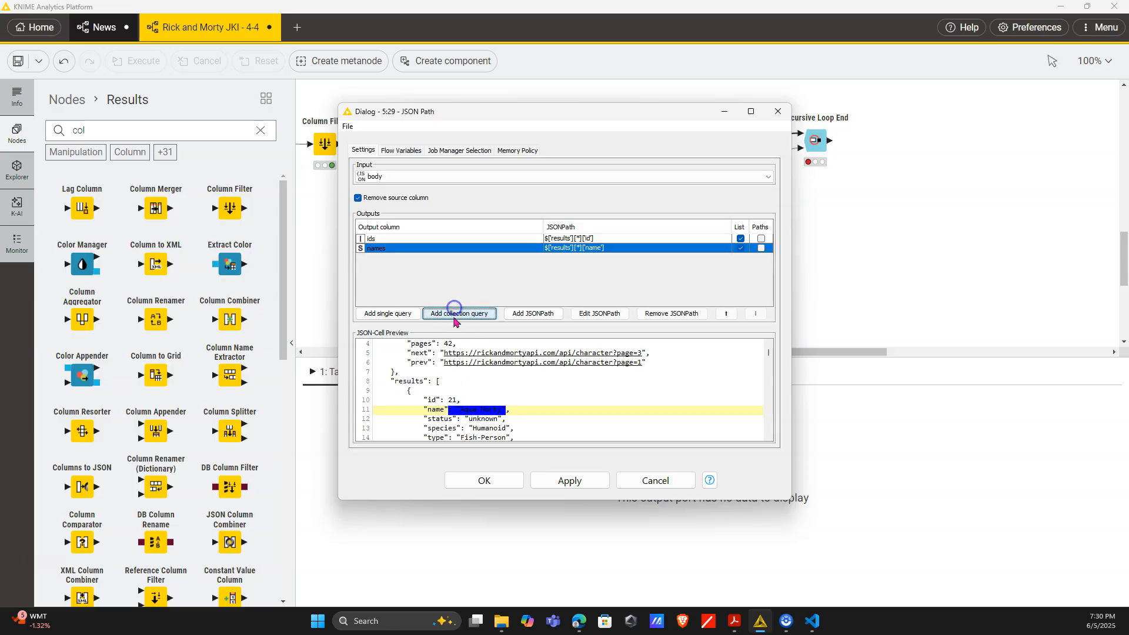
left_click(485, 477)
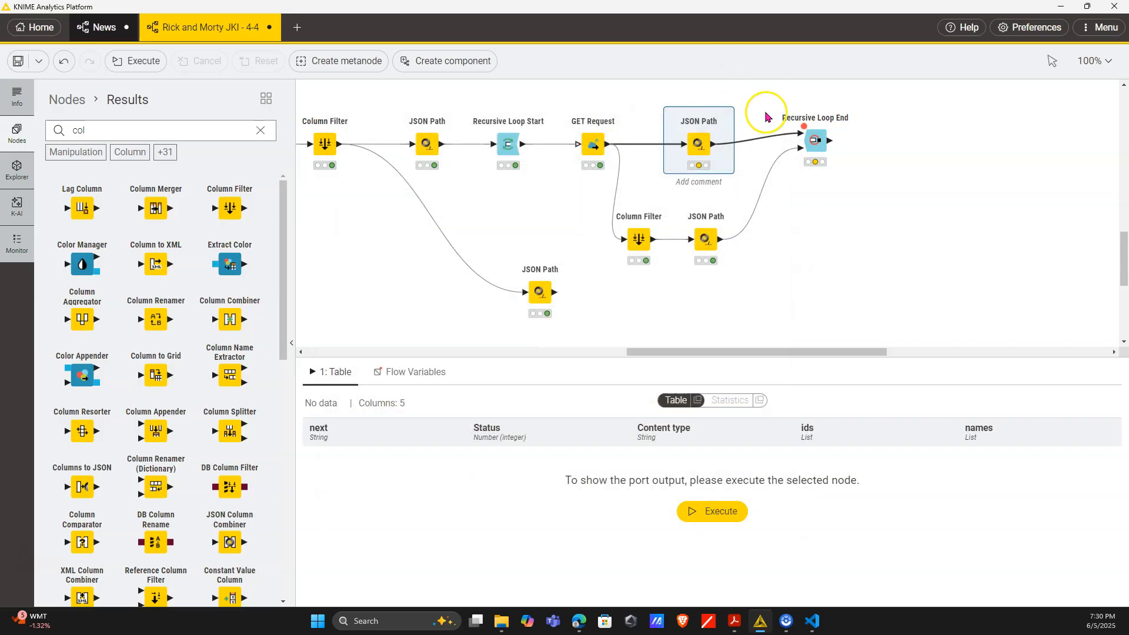
- Check the lower JSON Path's output table and set the Recursive Loop End's maximum number of iterations to 4
left_click(702, 241)
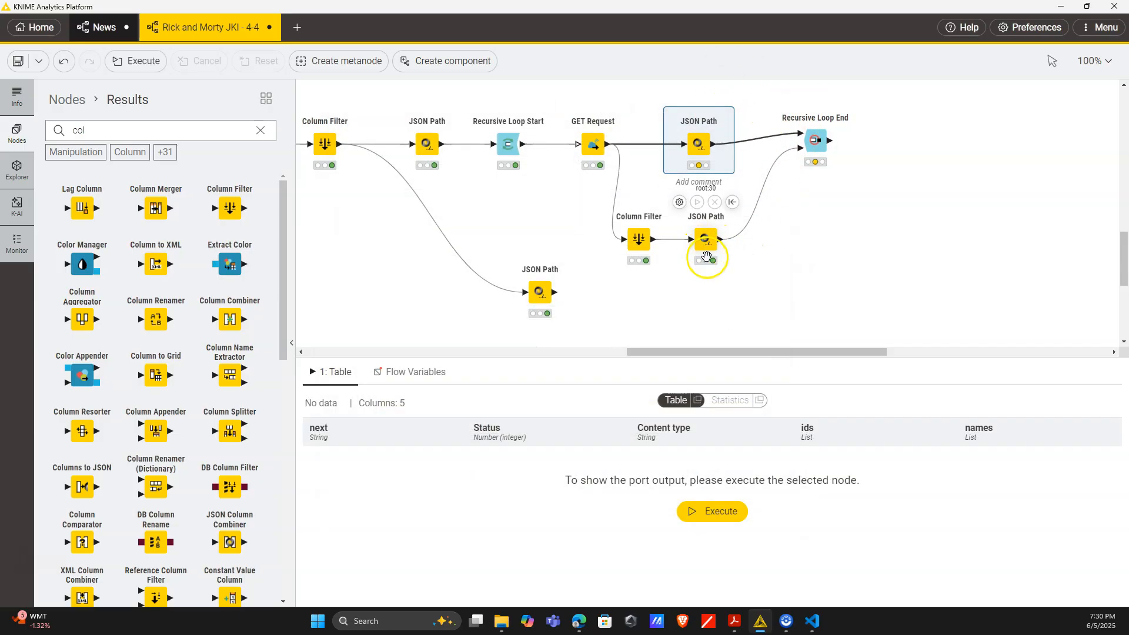
left_click(706, 253)
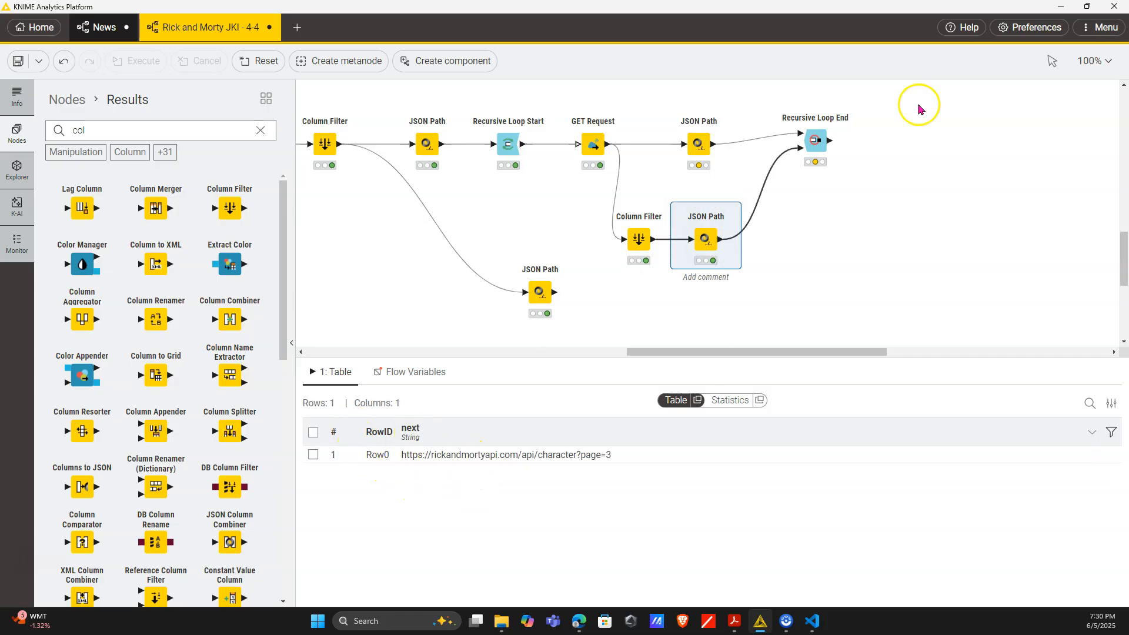
left_click(817, 140)
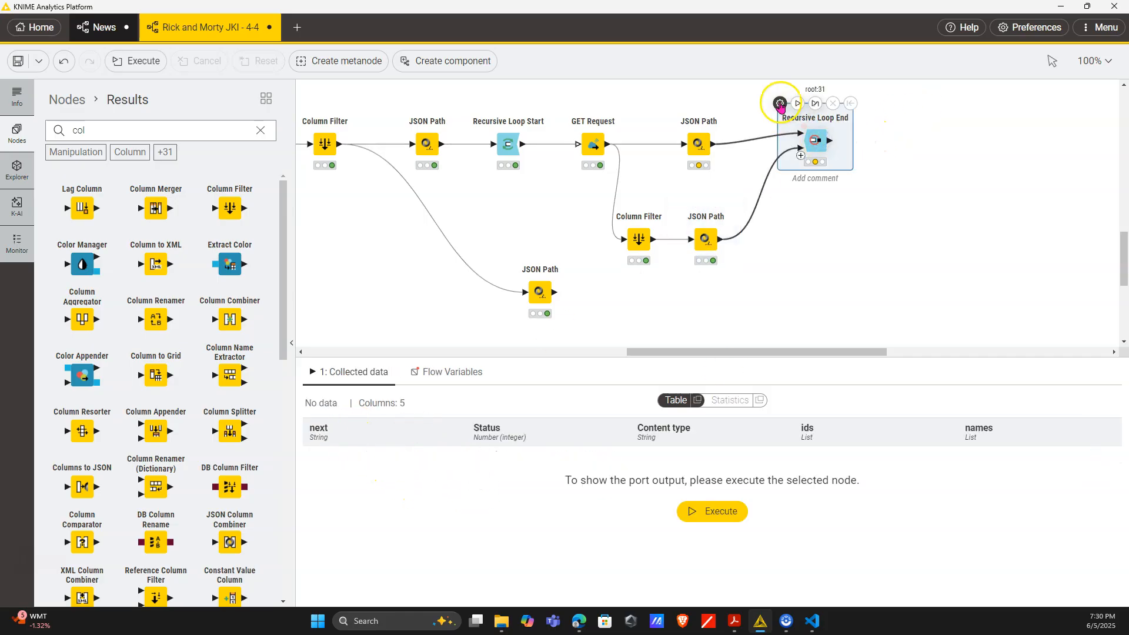
double_click(816, 140)
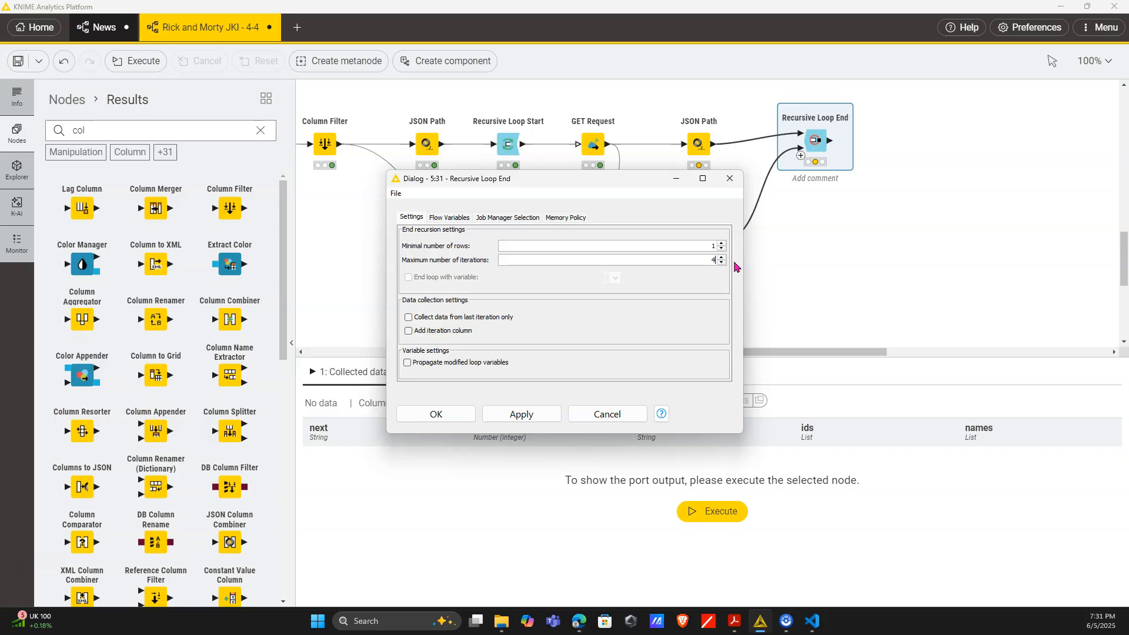
left_click(454, 415)
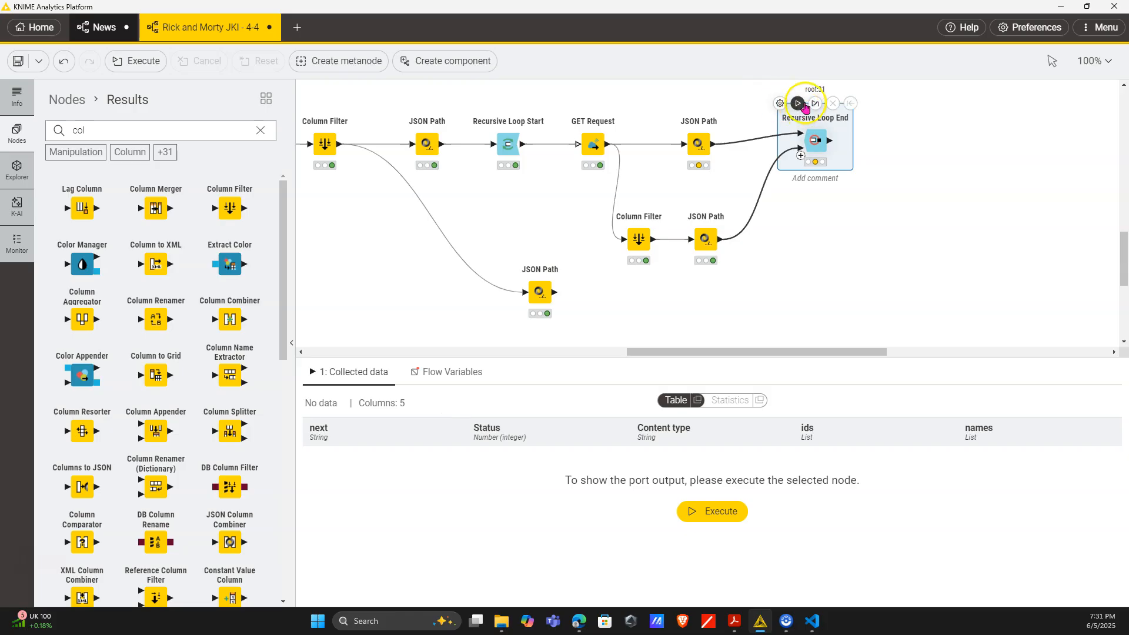
- Execute the Recursive Loop End and move the bottom JSON Path node further along, below the loop's end
left_click(801, 104)
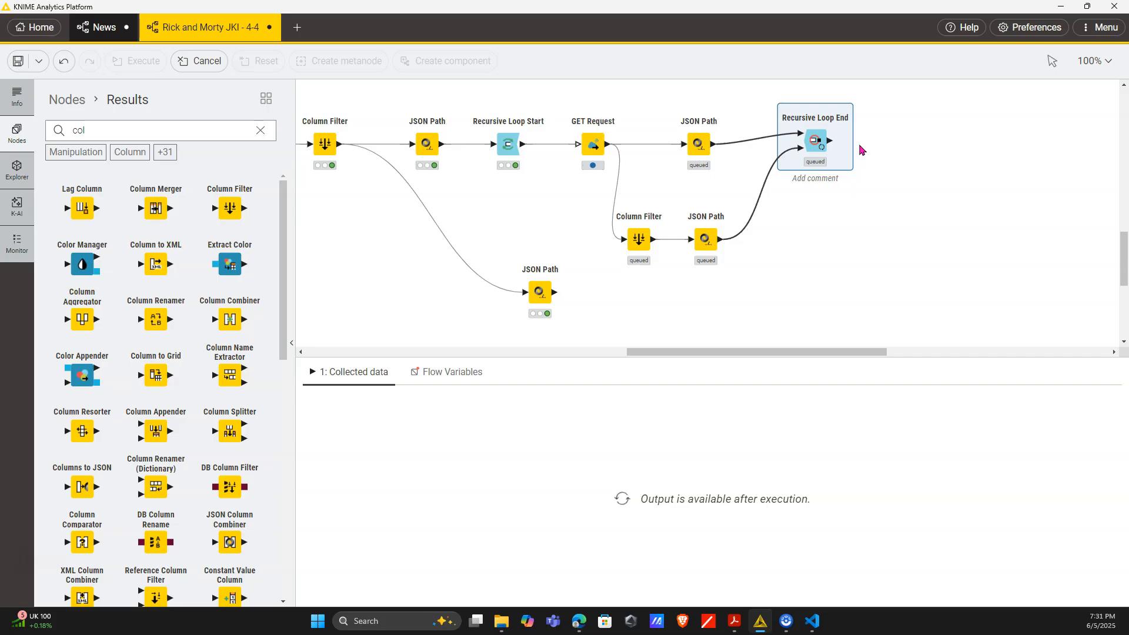
left_click_drag(542, 302, 813, 327)
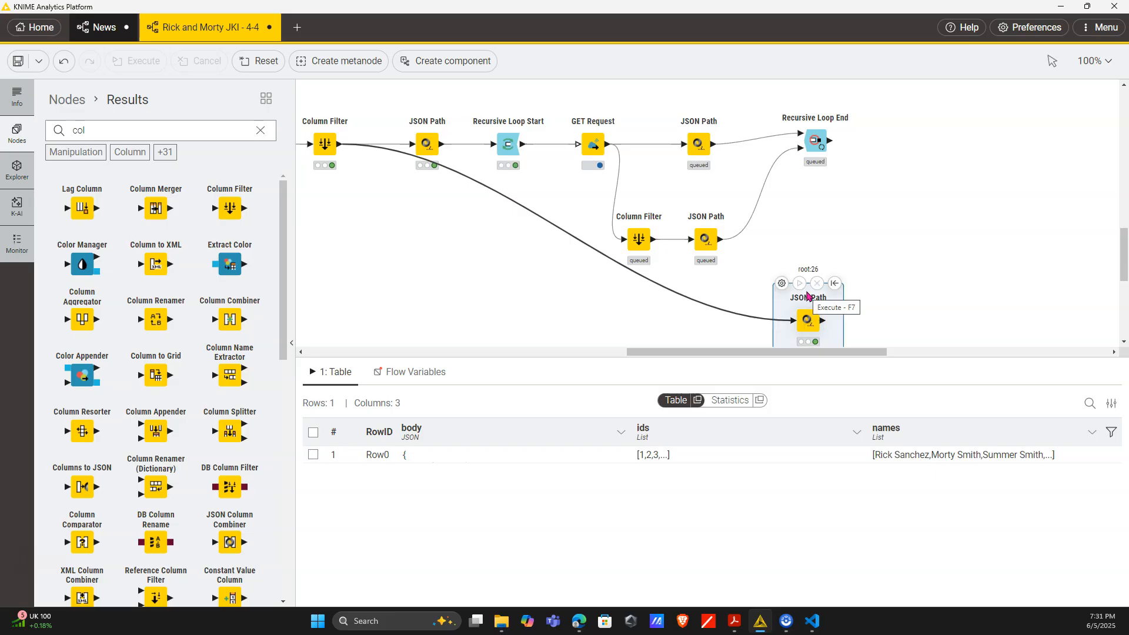
left_click(859, 142)
mouse_move(805, 314)
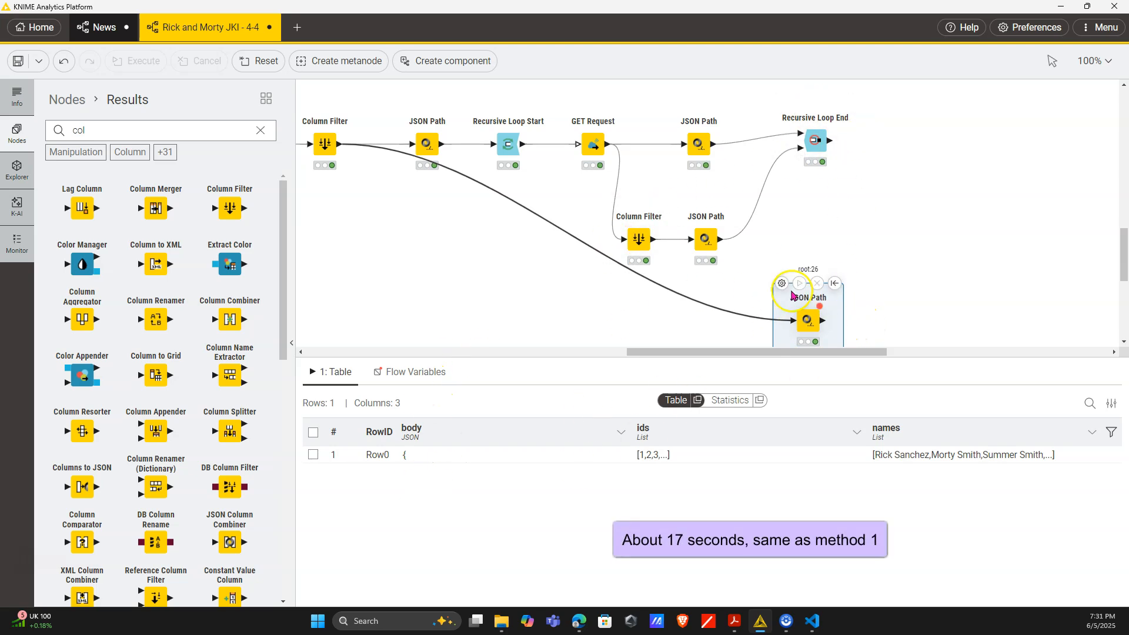
- Enable source column removal in the bottom JSON Path that extracts the first page's ids and names
left_click(782, 284)
left_click(382, 315)
left_click(358, 198)
left_click(483, 480)
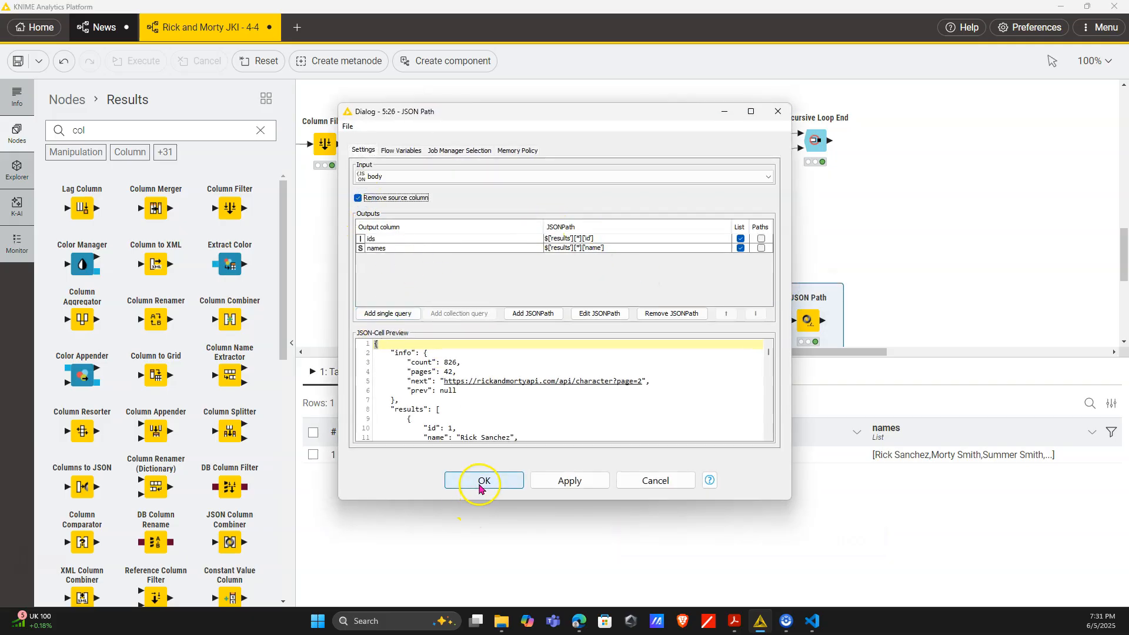
- Examine the upper JSON Path's output and the Recursive Loop End's collected data, widening the next column to read the page URLs
left_click(699, 160)
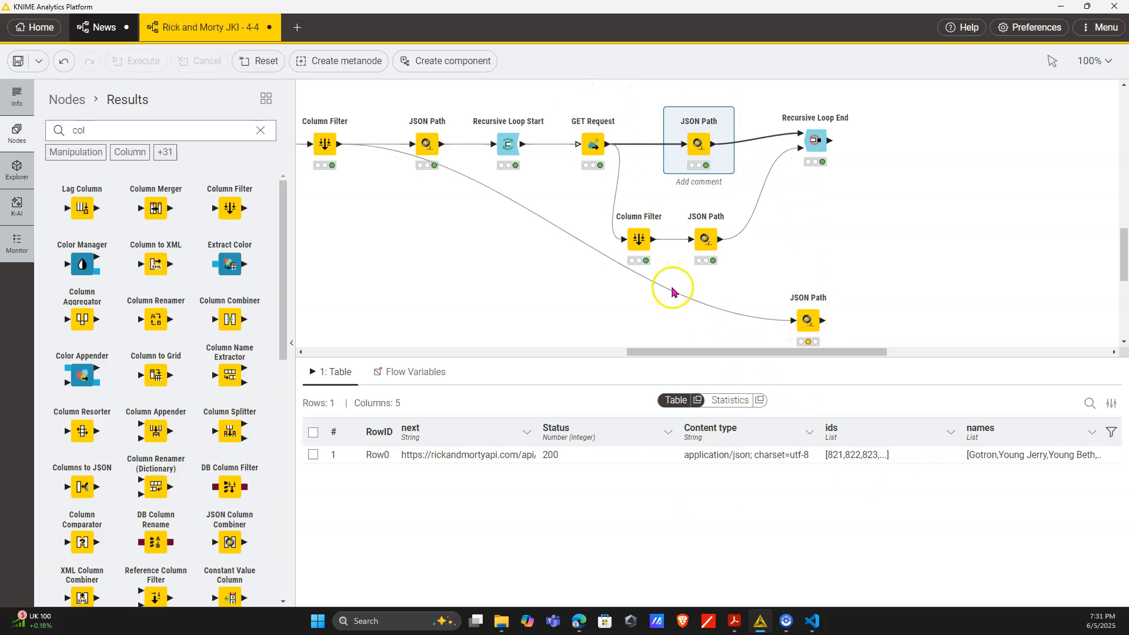
left_click(818, 141)
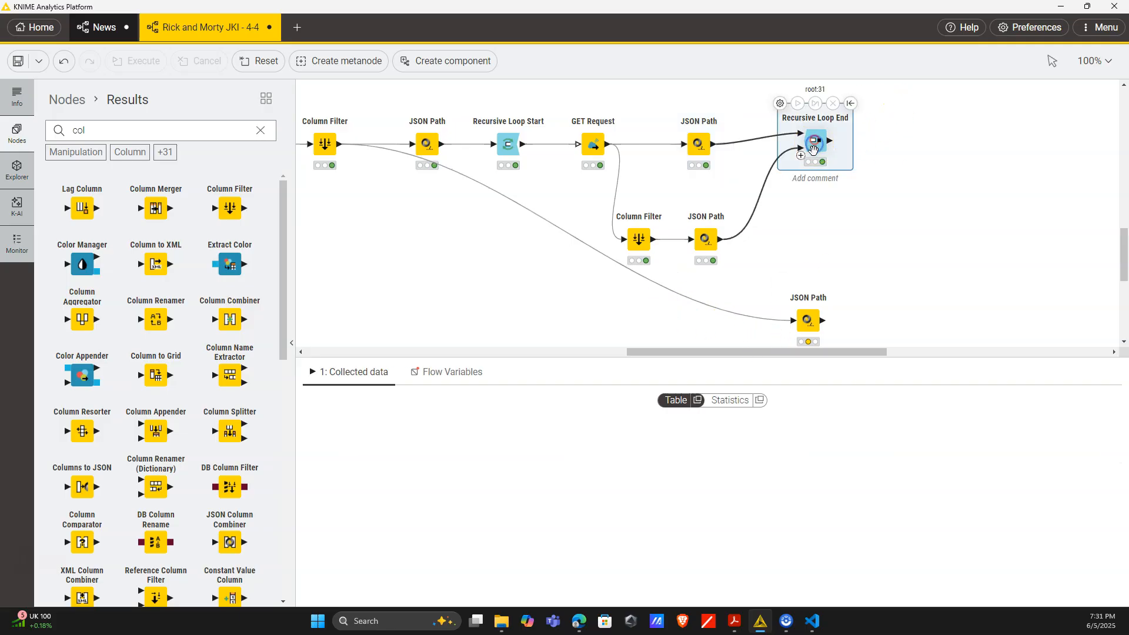
scroll(965, 524, "down", 4)
scroll(970, 518, "up", 4)
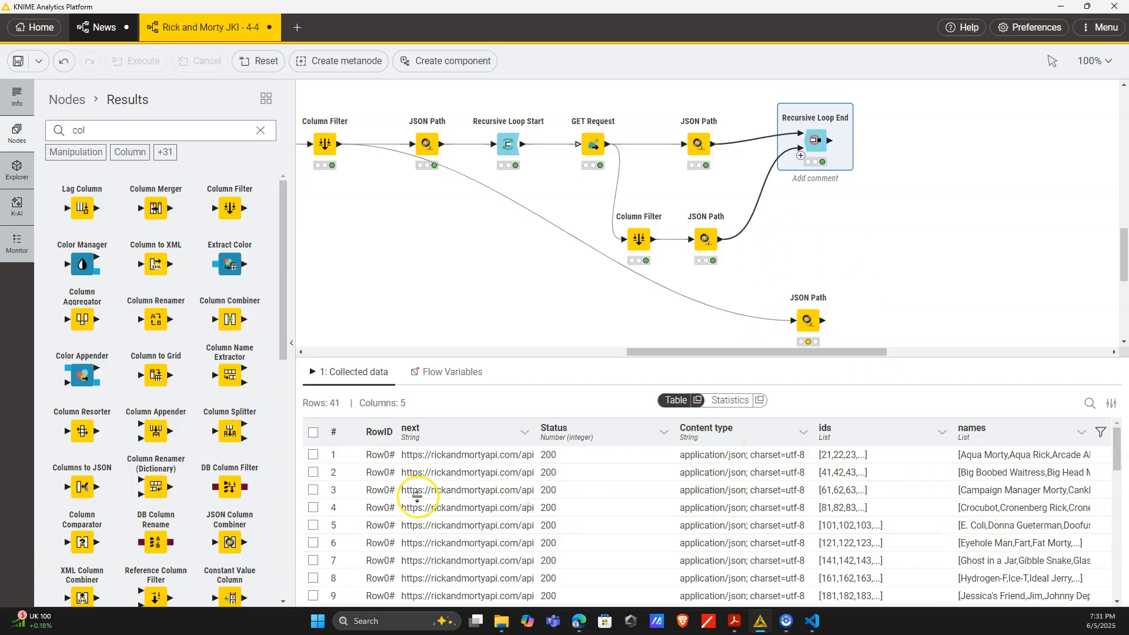
left_click_drag(531, 431, 672, 433)
scroll(638, 522, "down", 10)
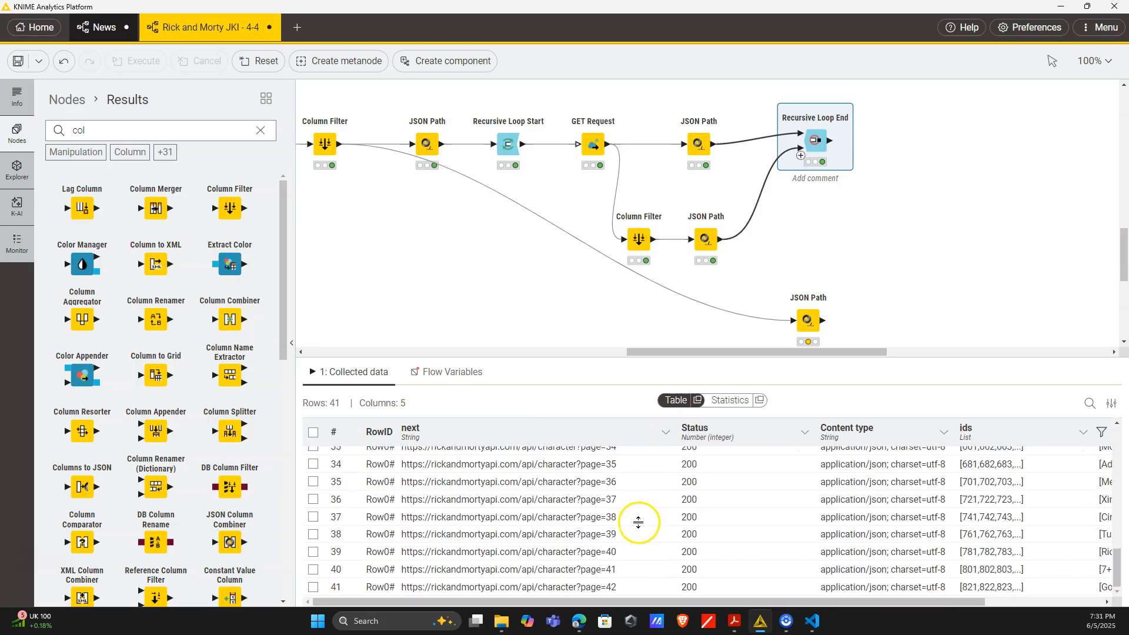
scroll(641, 526, "up", 10)
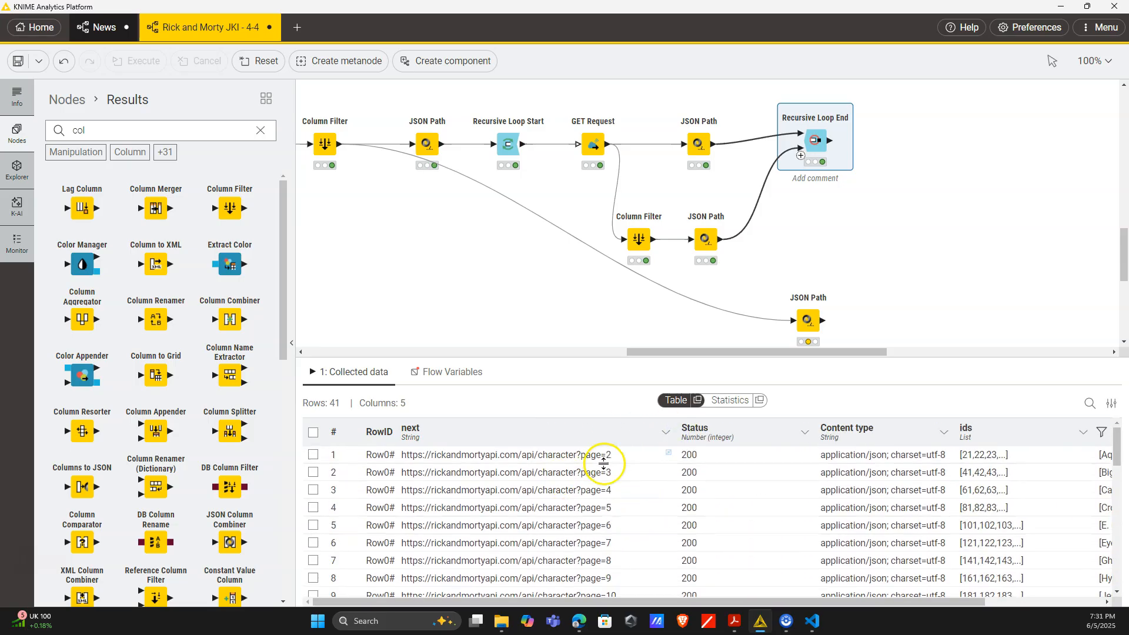
mouse_move(798, 324)
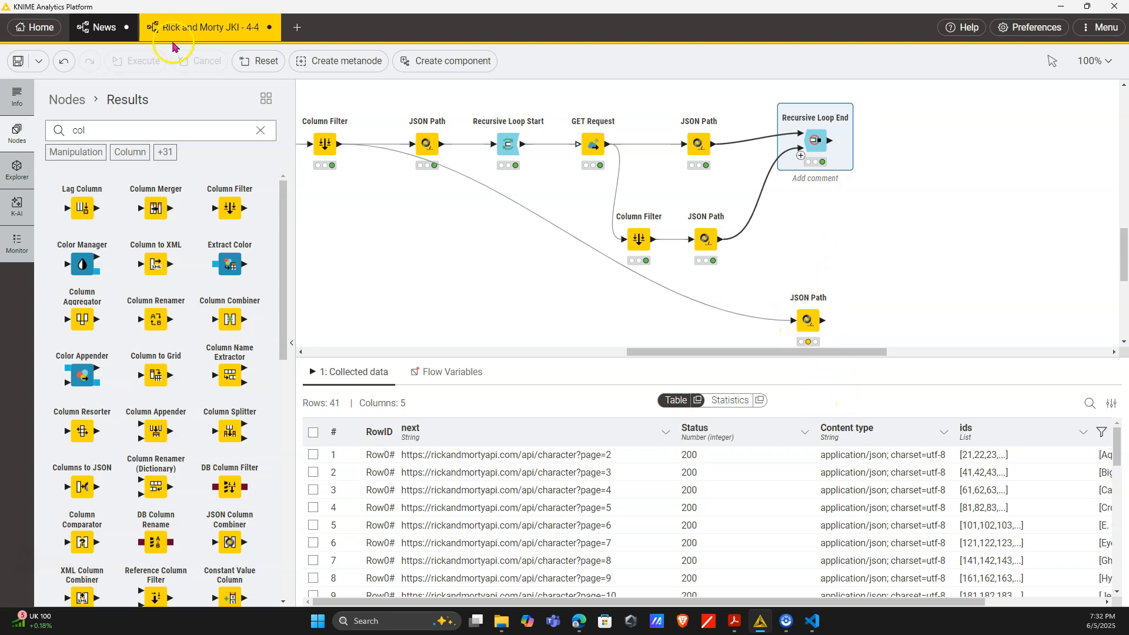
- Add a Column Filter node after the Recursive Loop End and connect it to the loop's collected data
left_click(257, 131)
type("col")
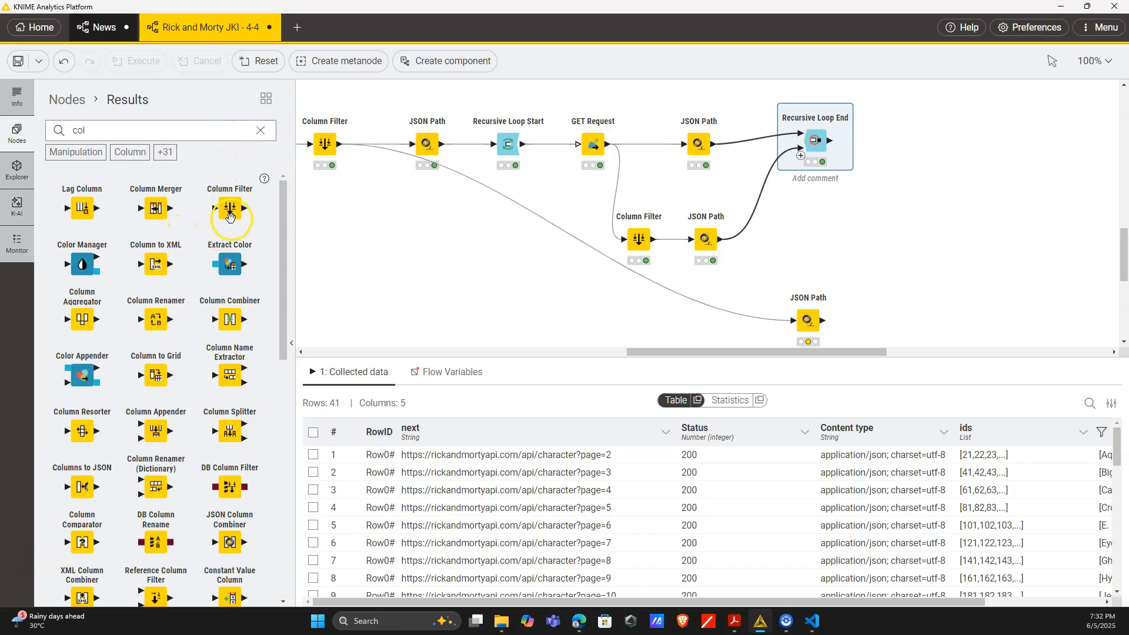
left_click_drag(229, 216, 943, 140)
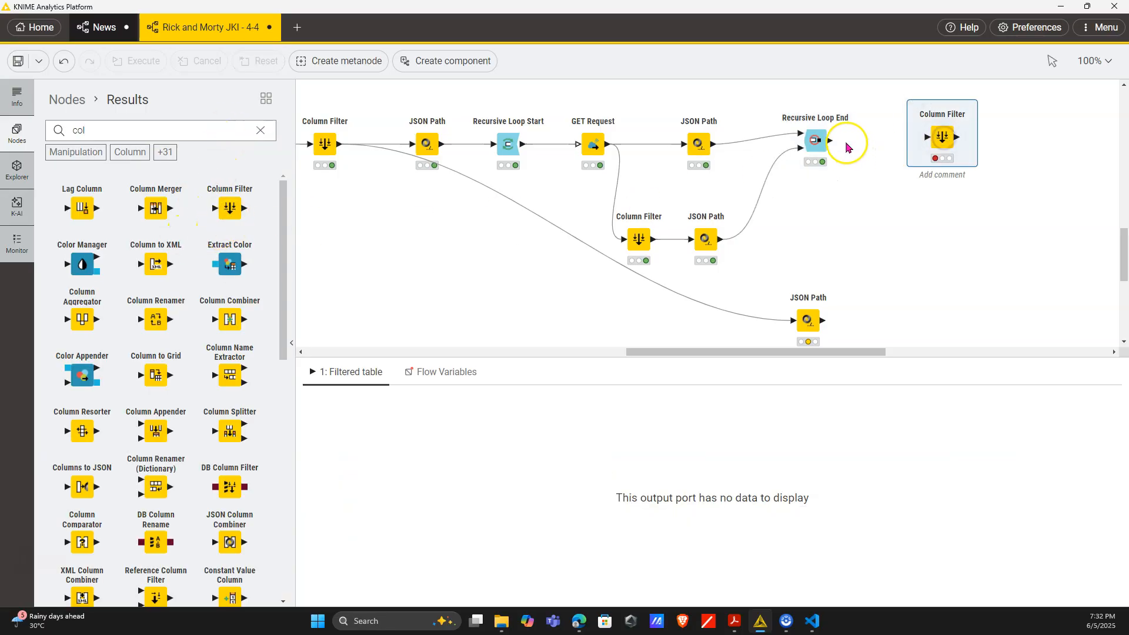
left_click_drag(830, 140, 913, 144)
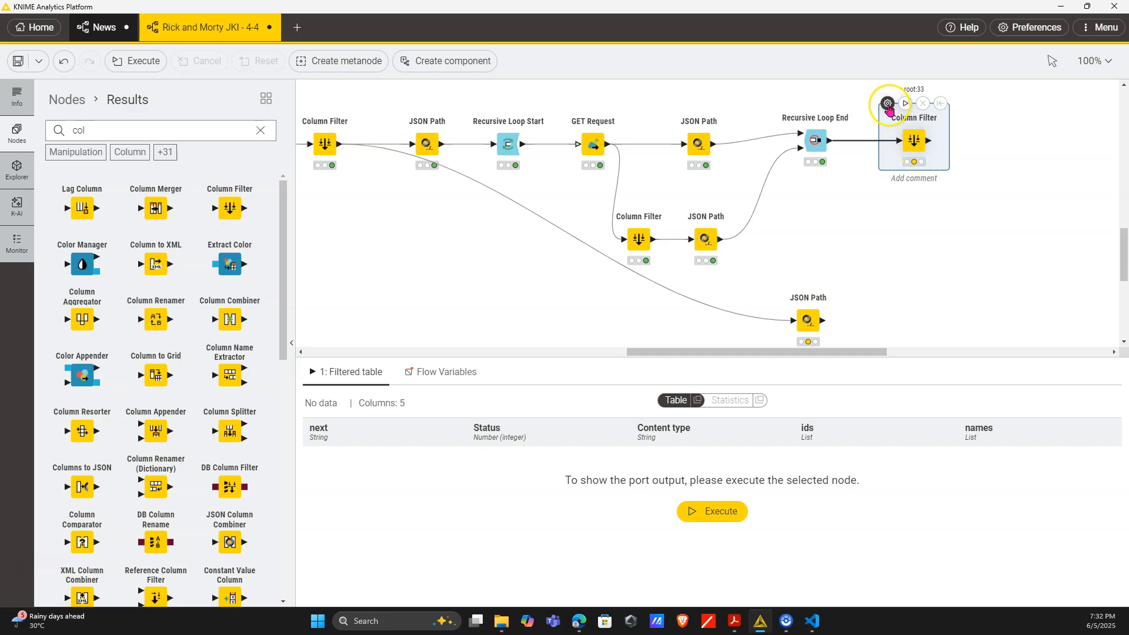
- Configure the new Column Filter to include only ids and names, and execute it
left_click(888, 104)
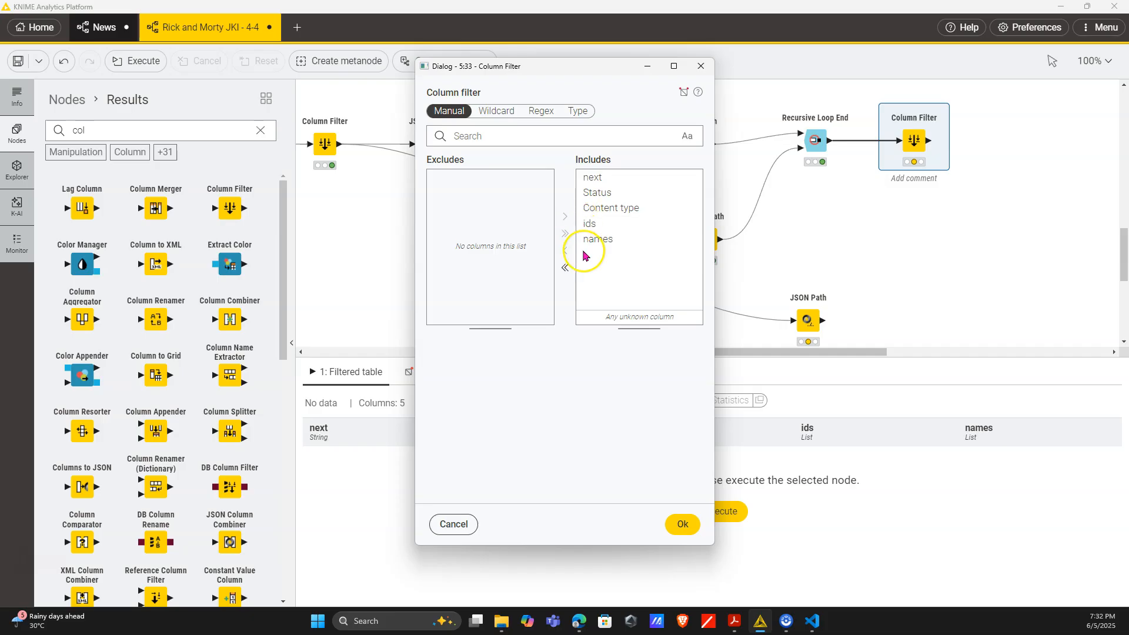
left_click(564, 268)
double_click(452, 224)
double_click(453, 224)
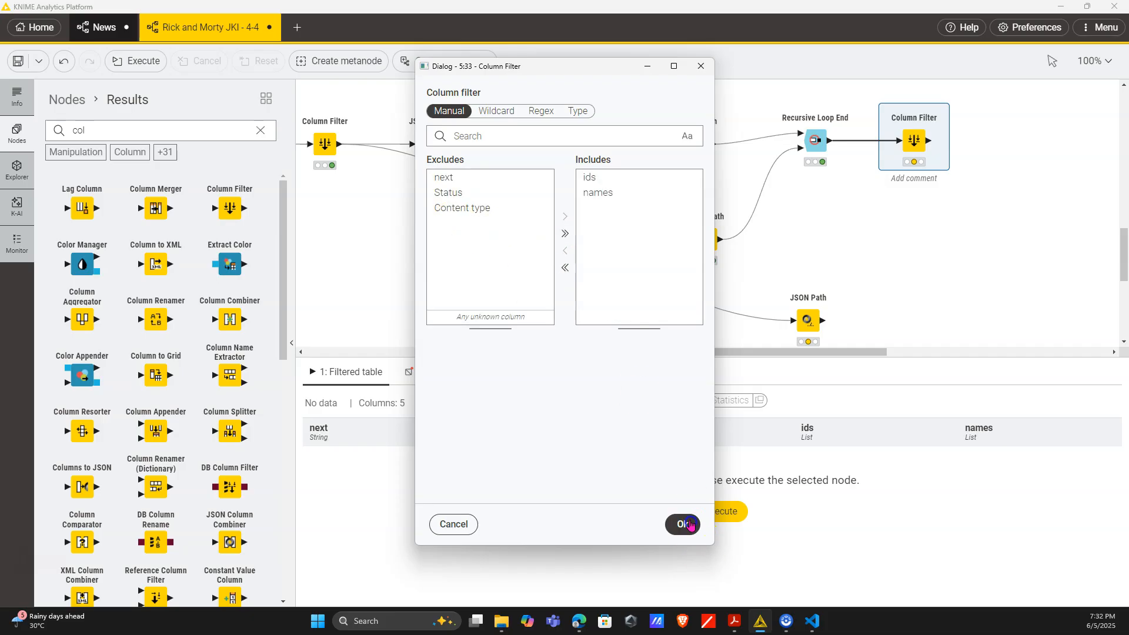
left_click(685, 524)
left_click(907, 103)
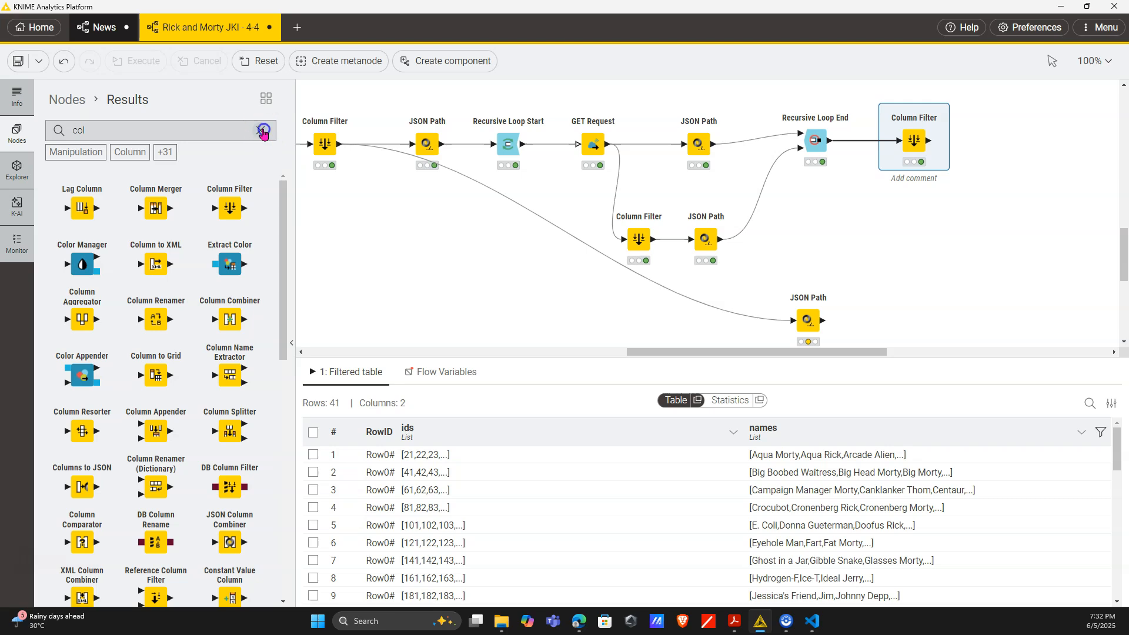
- Add a Concatenate node after the last Column Filter and connect the filter's output to its first input
left_click(262, 131)
type("con")
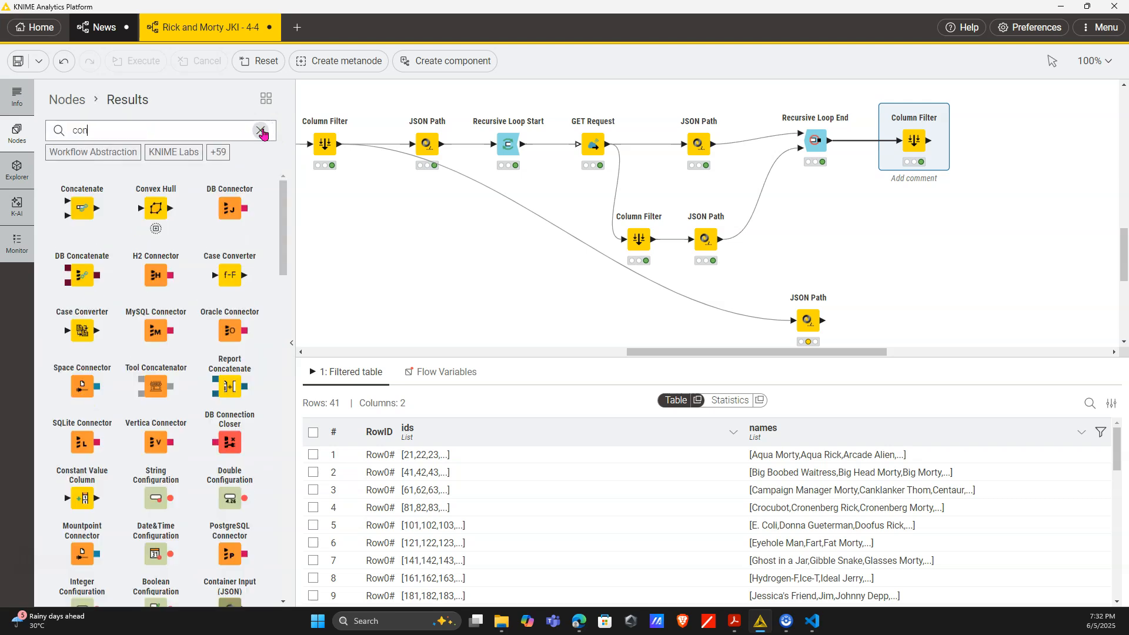
left_click_drag(110, 198, 1009, 152)
left_click_drag(931, 146, 995, 143)
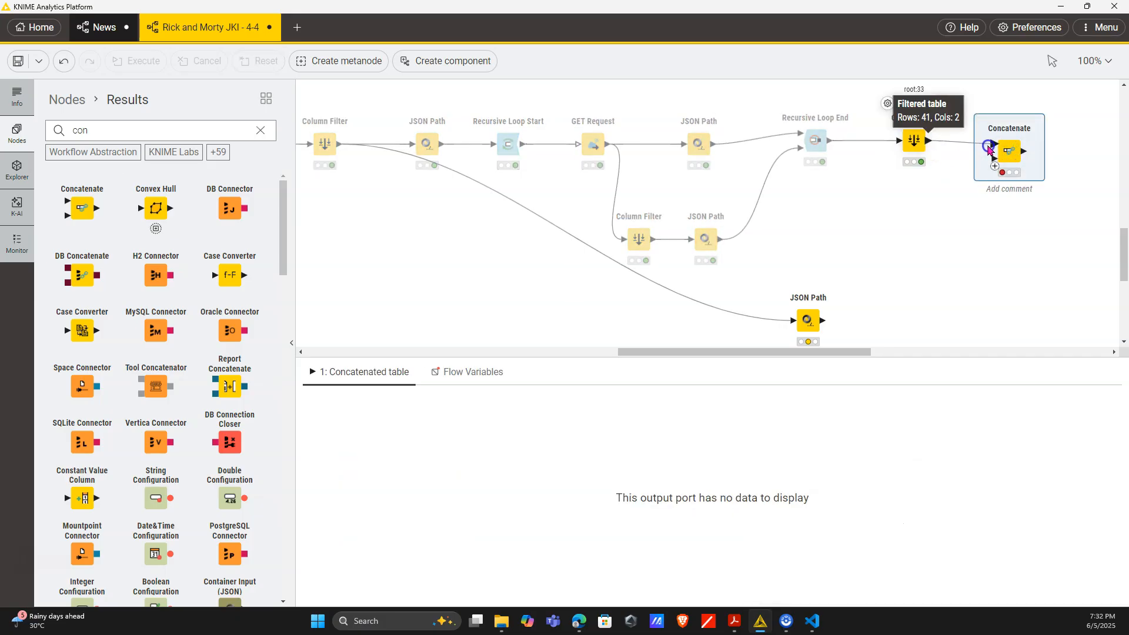
- Connect the bottom JSON Path to the Concatenate node's second input and execute the Concatenate
left_click(827, 323)
left_click_drag(828, 323, 994, 159)
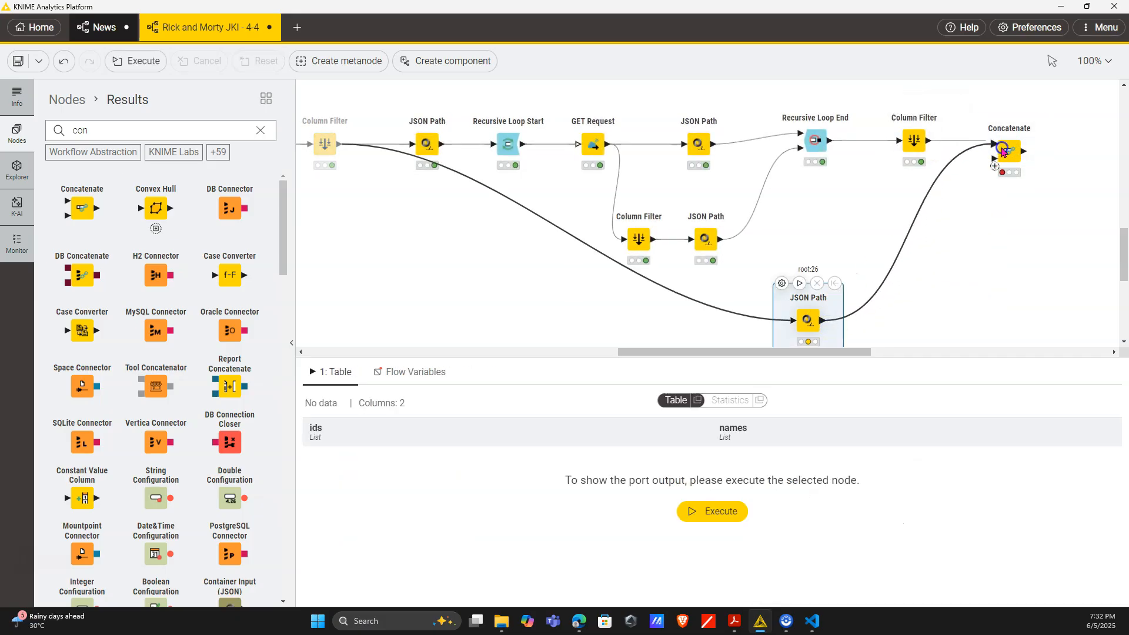
left_click(1006, 146)
left_click(712, 511)
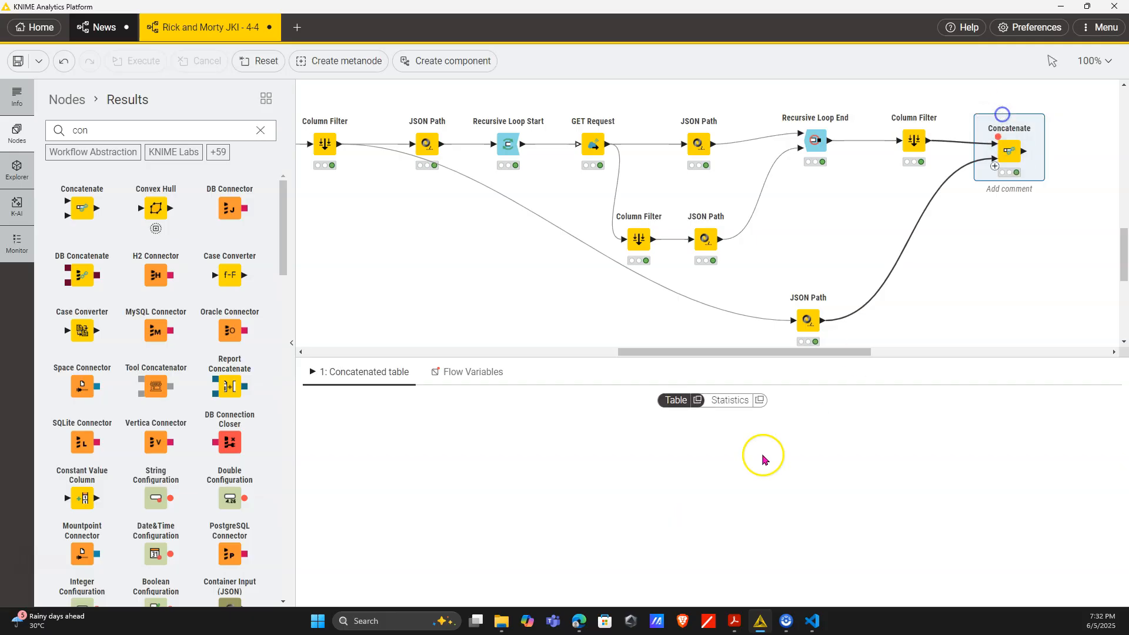
- Swap the Concatenate inputs so the bottom JSON Path feeds the first and the Column Filter the second, and execute it again
left_click_drag(699, 353, 799, 352)
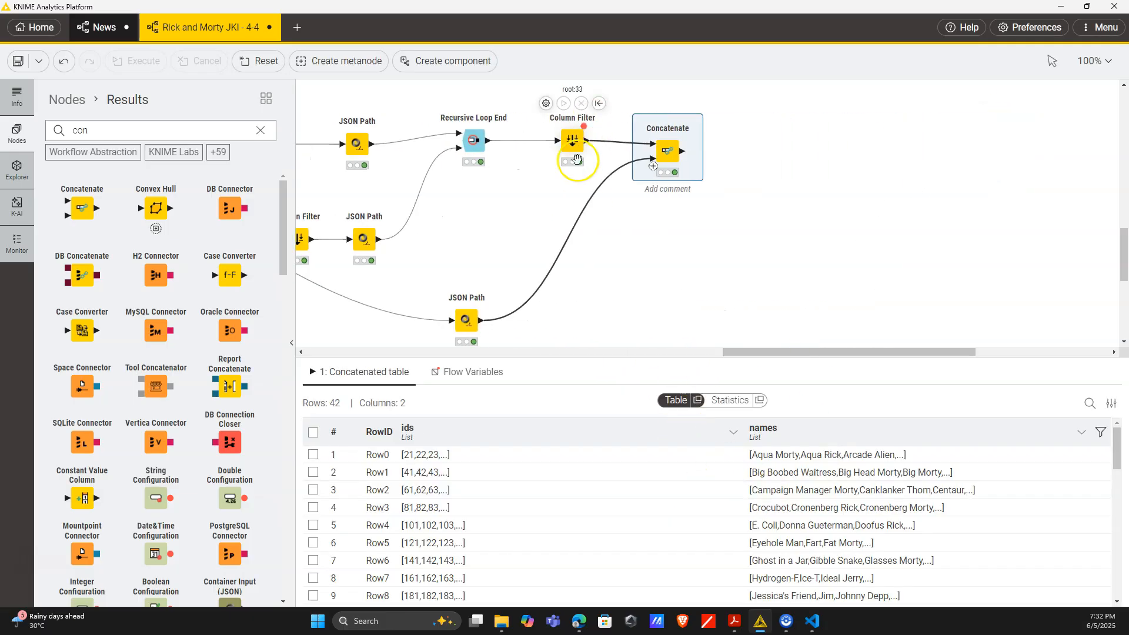
left_click_drag(481, 320, 654, 157)
left_click(659, 114)
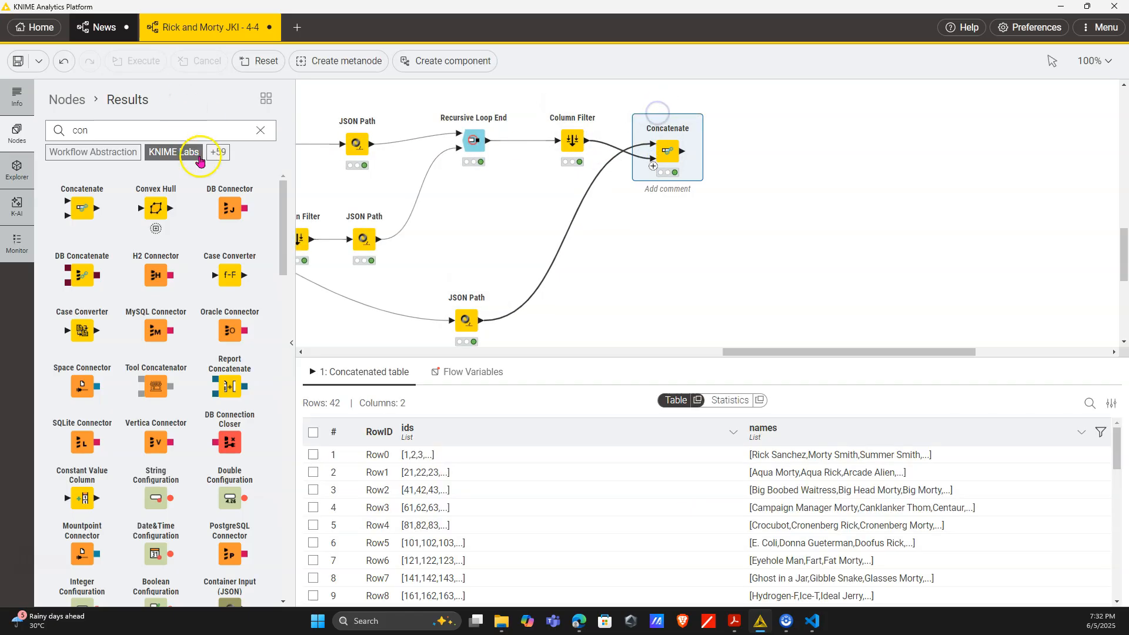
- Clear the node search and attach an Ungroup node to the Concatenate output
left_click(261, 130)
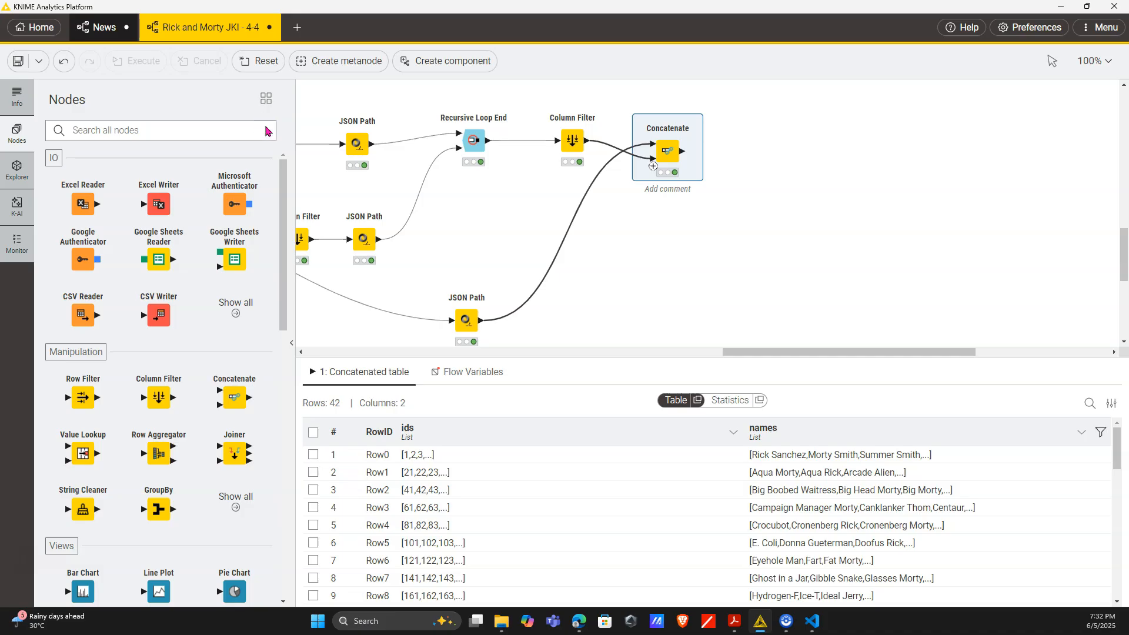
left_click_drag(683, 151, 741, 148)
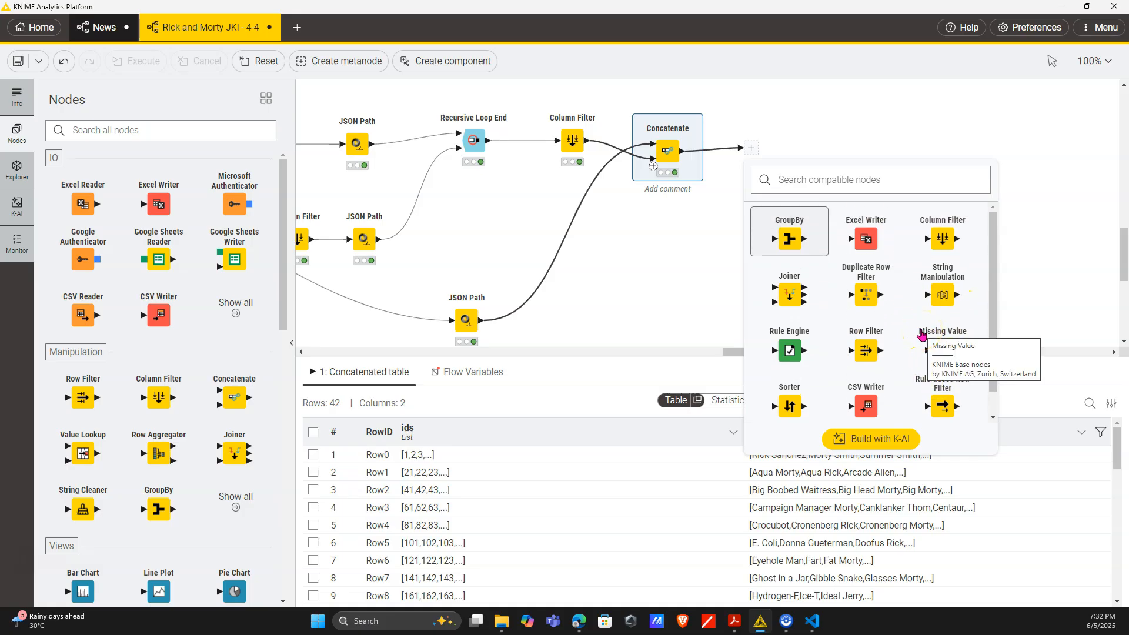
type("un")
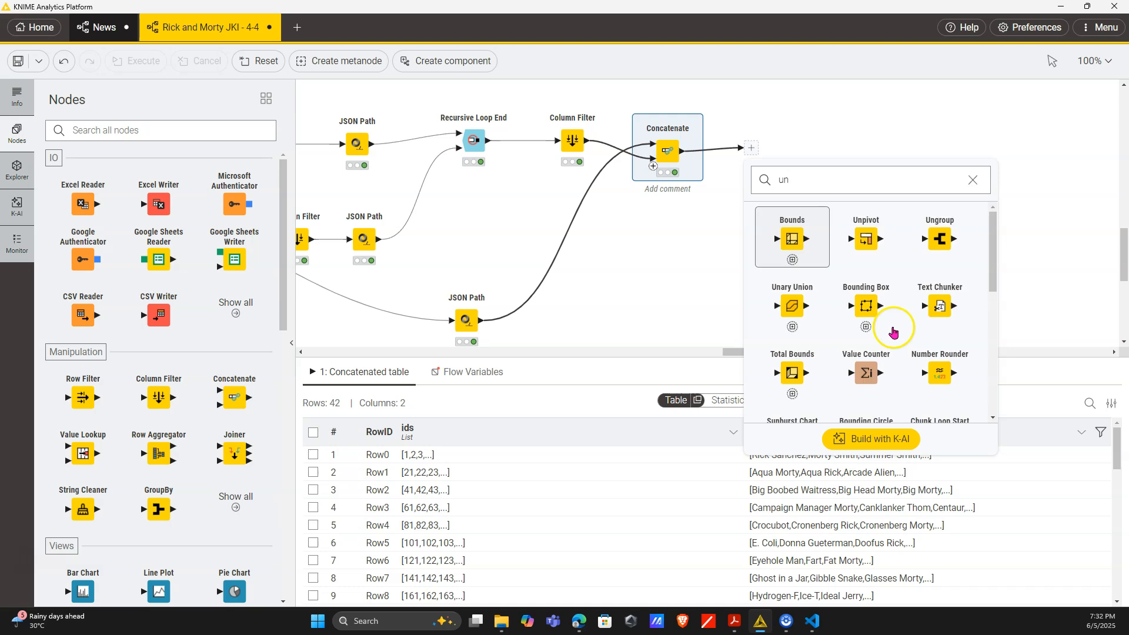
left_click(941, 238)
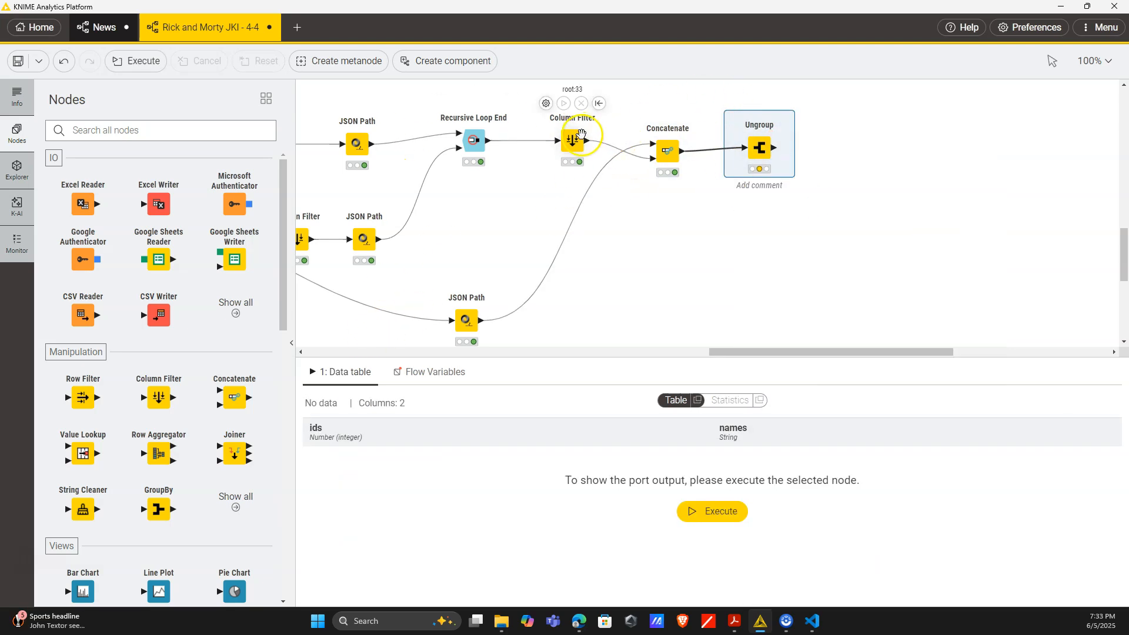
- Execute the Ungroup node to expand the ids and names lists into individual rows
left_click_drag(581, 322, 581, 321)
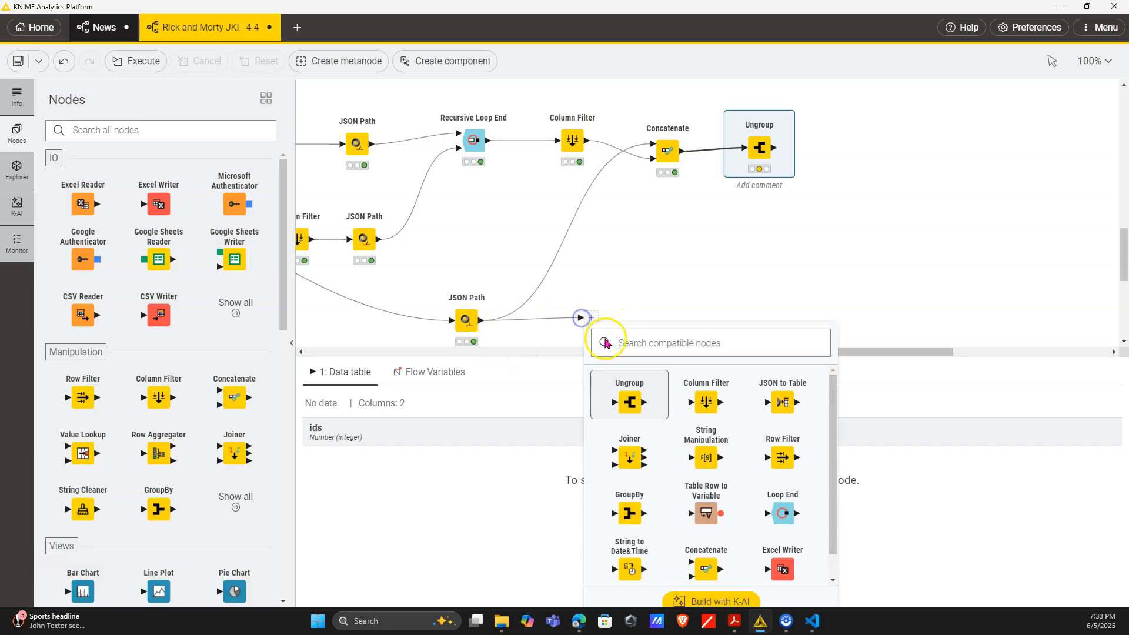
left_click(668, 212)
left_click(759, 141)
key("F7")
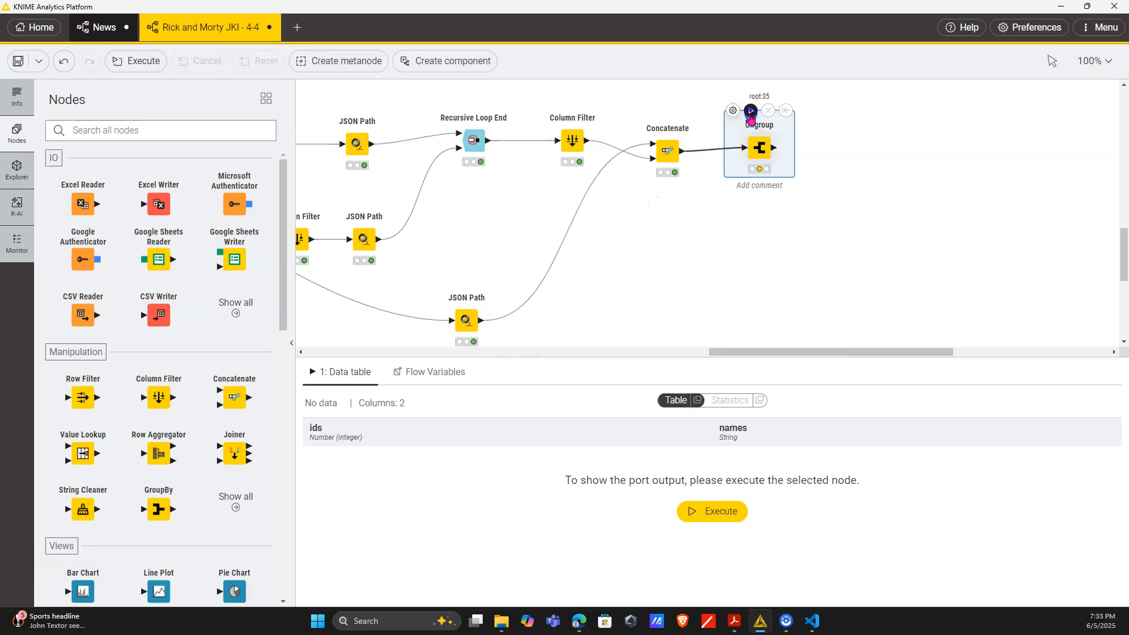
- Look through the Ungroup node's table of character ids and names, and review the completed loop workflow
scroll(647, 509, "down", 1)
scroll(648, 509, "down", 20)
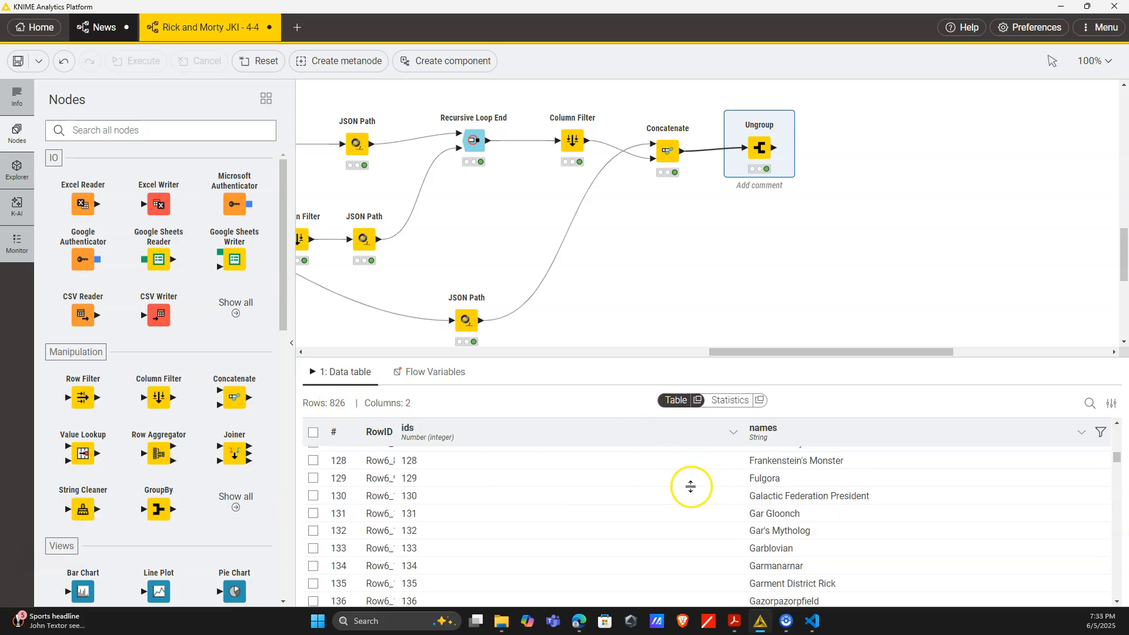
scroll(698, 494, "down", 20)
scroll(742, 494, "down", 20)
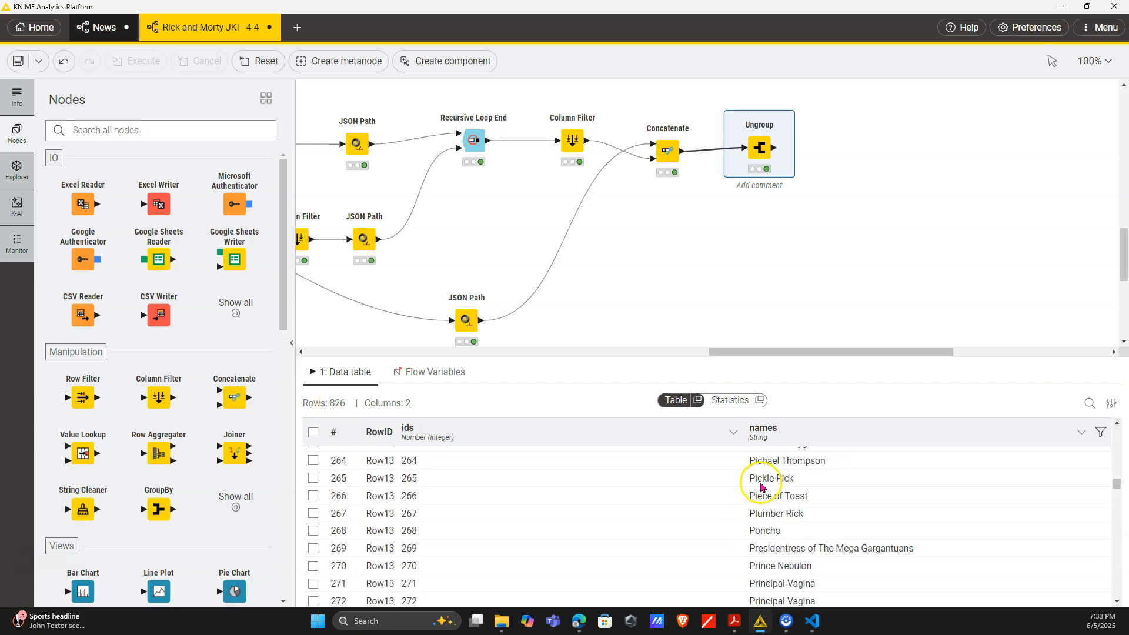
scroll(788, 484, "down", 4)
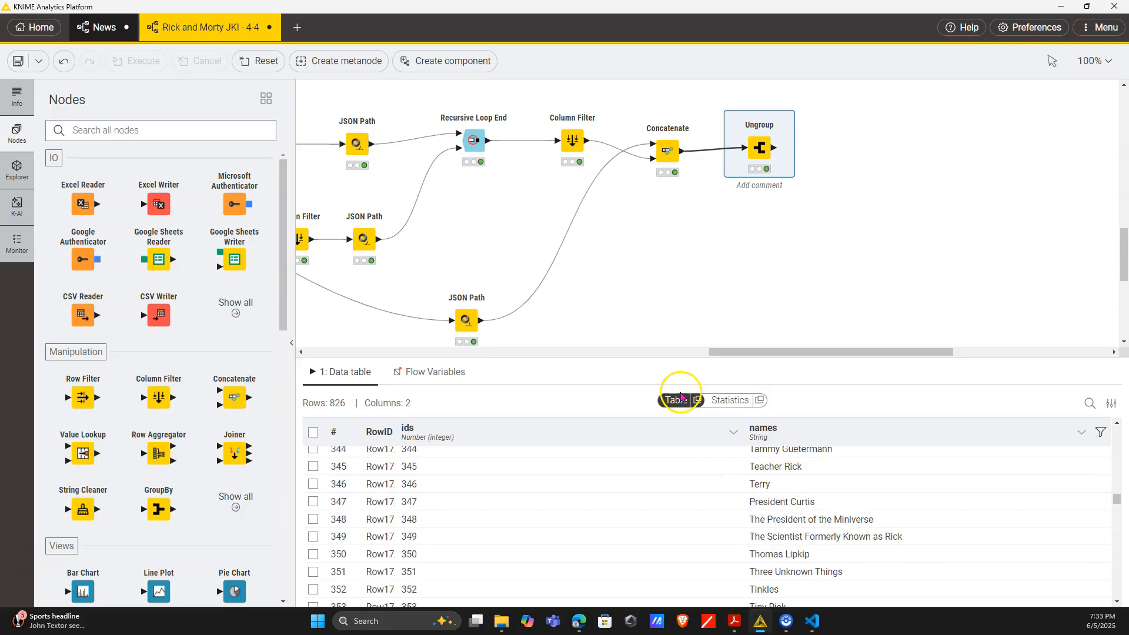
left_click(696, 348)
left_click_drag(723, 352, 633, 359)
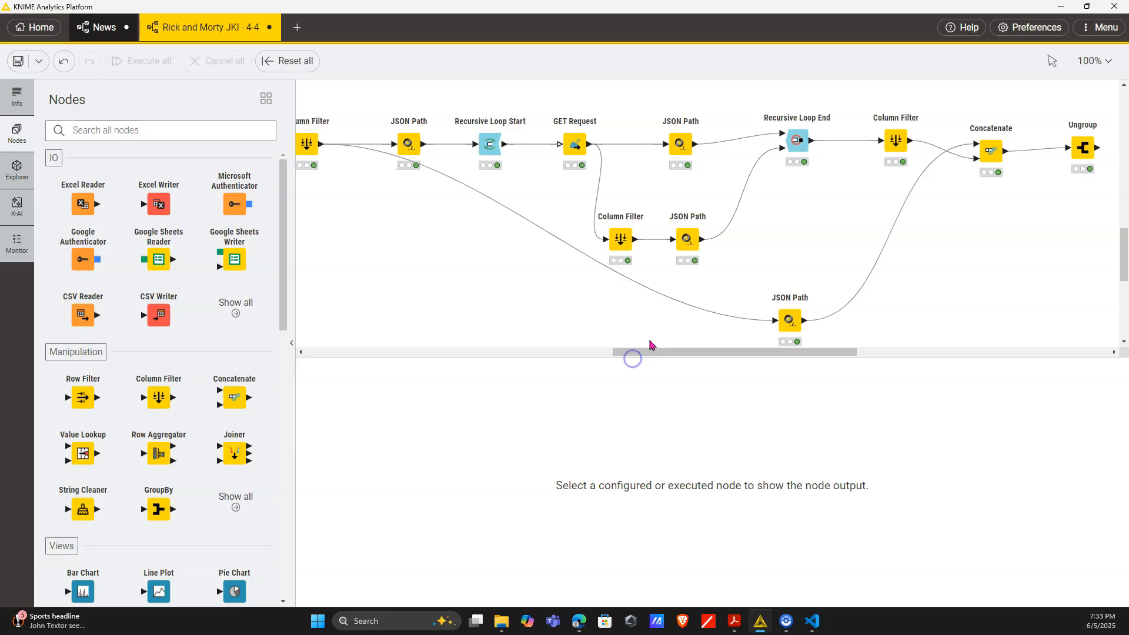